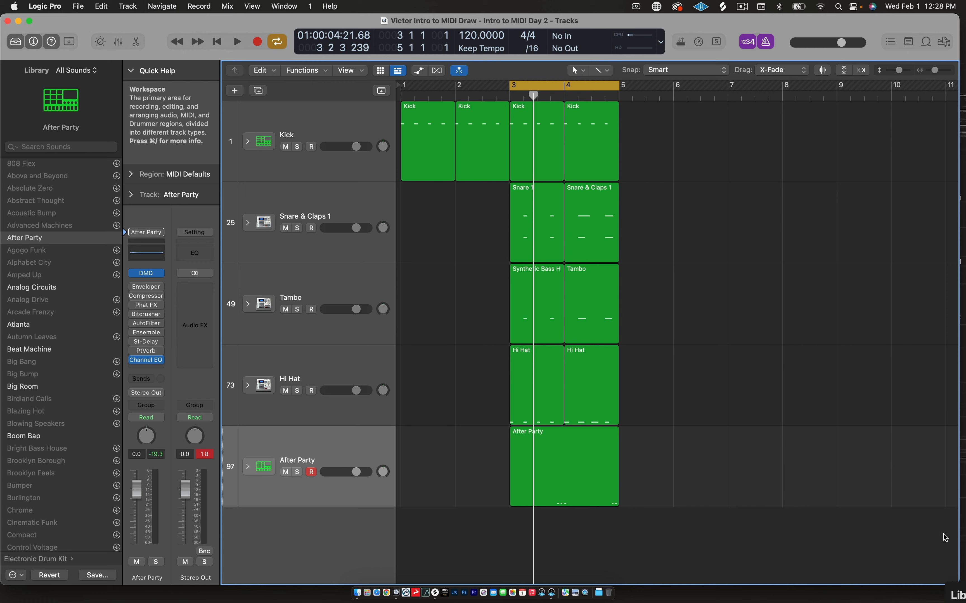
# Shrink the Logic Pro window to uncover the desktop and move the Intro to MIDI A Loops 23 folder there from Downloads
pyautogui.moveTo(953, 571)
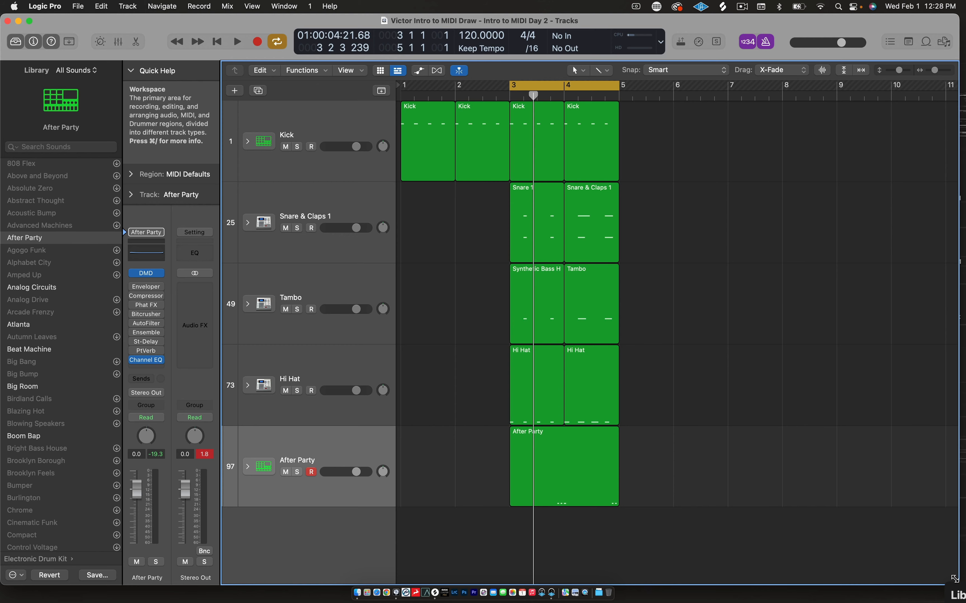
pyautogui.moveTo(957, 584); pyautogui.dragTo(426, 433)
pyautogui.click(478, 339)
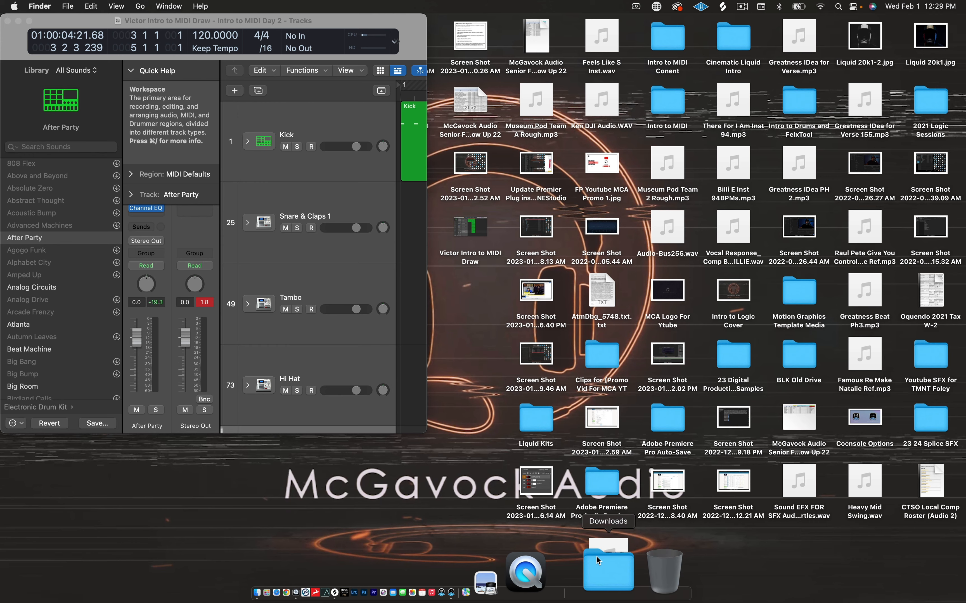
pyautogui.click(597, 559)
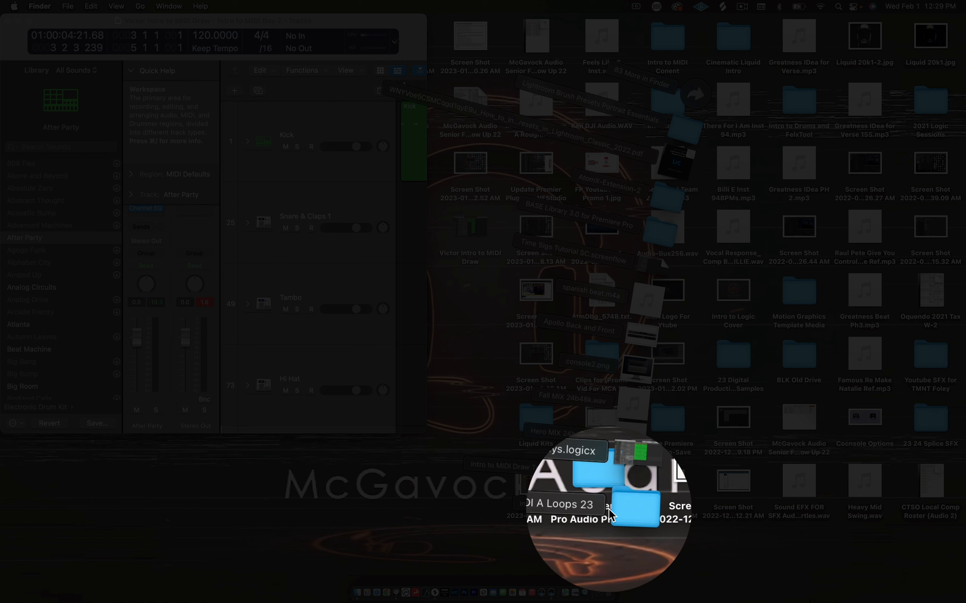
pyautogui.moveTo(626, 517); pyautogui.dragTo(485, 331)
pyautogui.moveTo(473, 292)
pyautogui.mouseDown()
pyautogui.moveTo(473, 301)
pyautogui.moveTo(474, 288)
pyautogui.mouseUp()
pyautogui.click(466, 336)
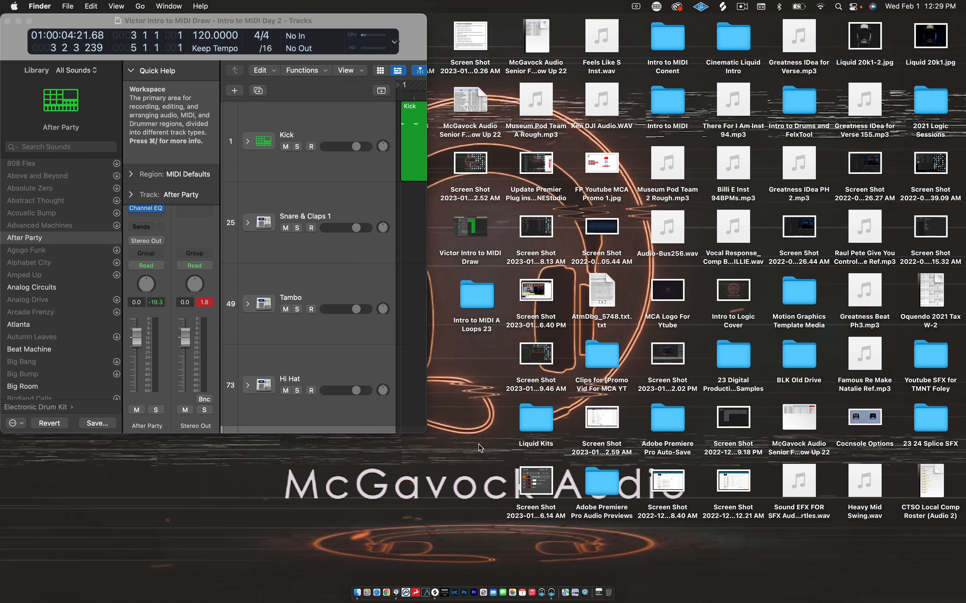
pyautogui.press('super+f')
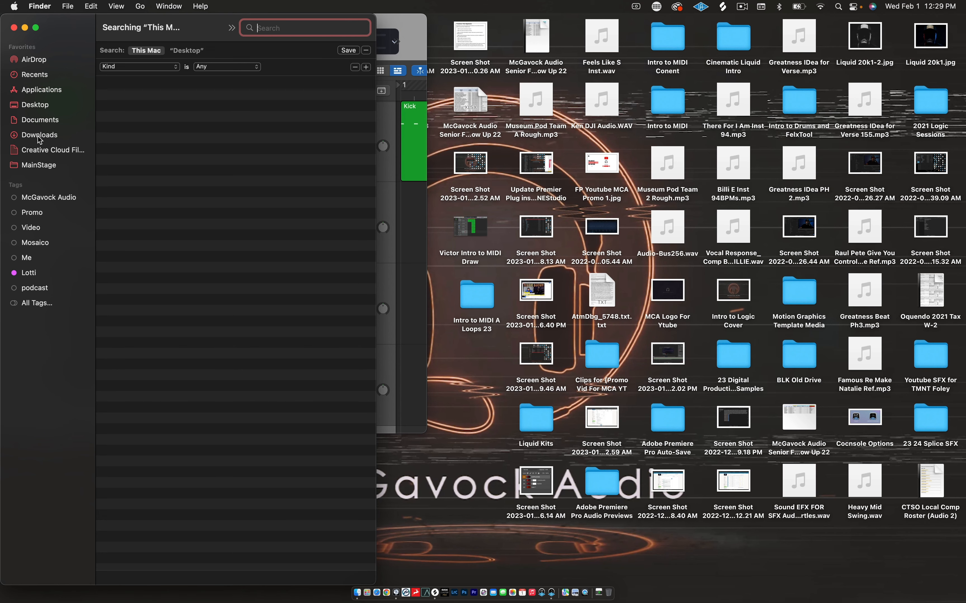
pyautogui.click(40, 135)
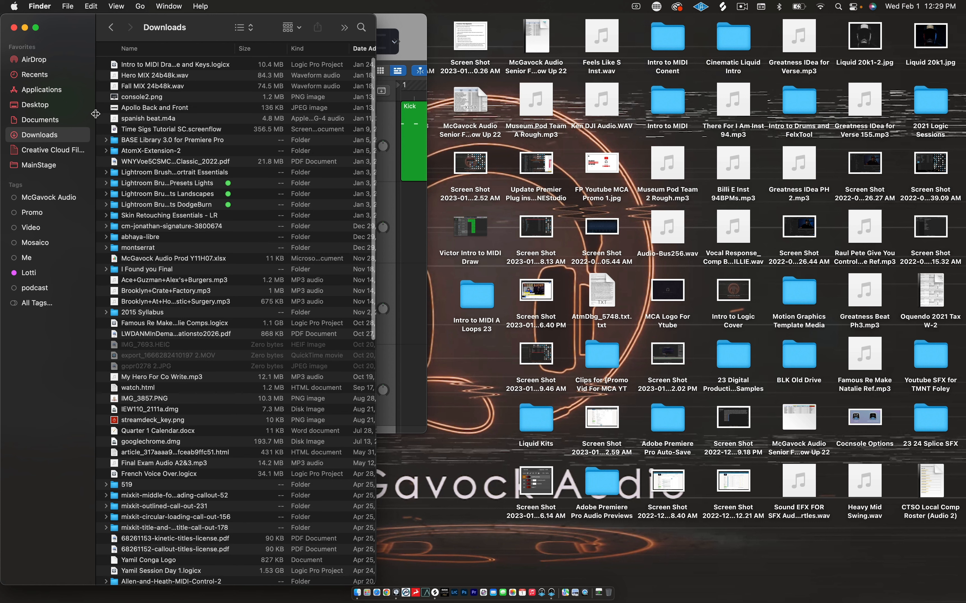
pyautogui.click(14, 28)
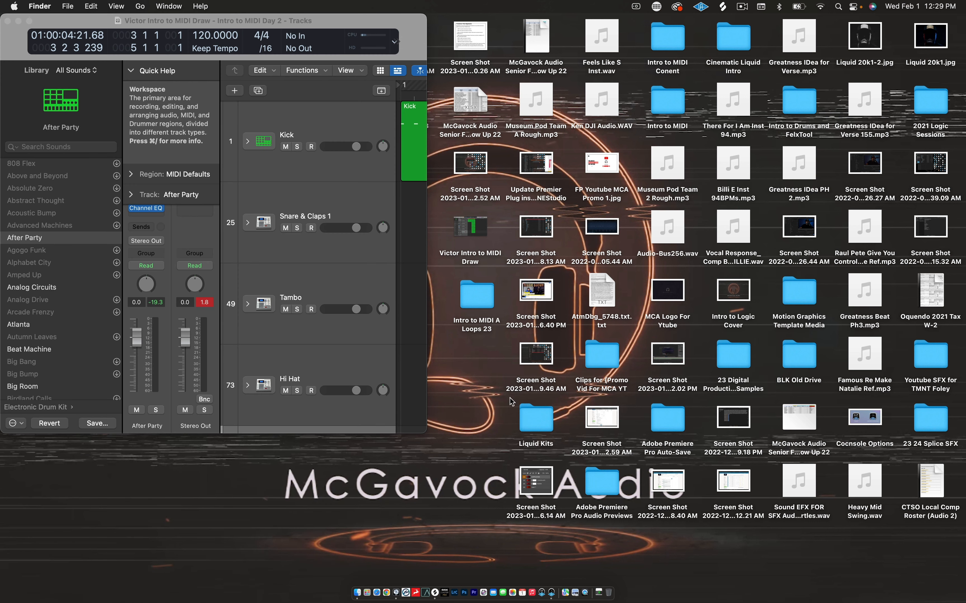
# Open the Intro to MIDI A Loops 23 folder, enlarge the Logic Pro window and shrink the folder window so both stay accessible
pyautogui.doubleClick(471, 295)
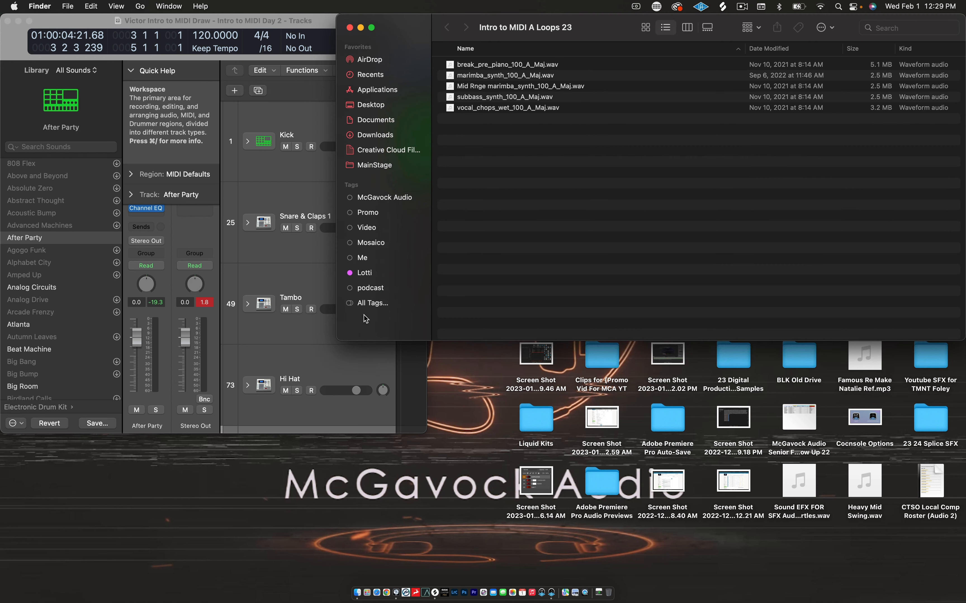
pyautogui.moveTo(337, 336); pyautogui.dragTo(524, 587)
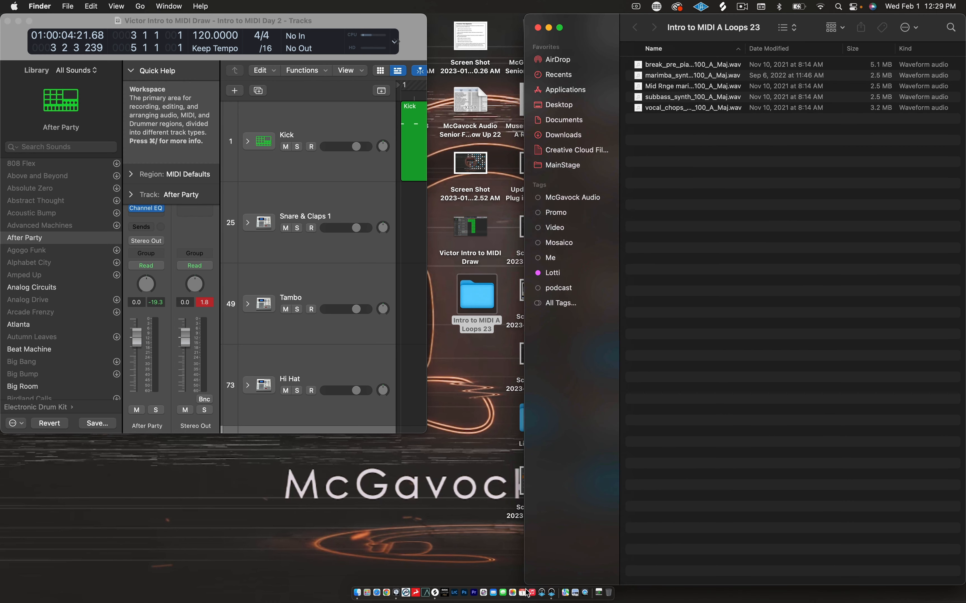
pyautogui.click(408, 319)
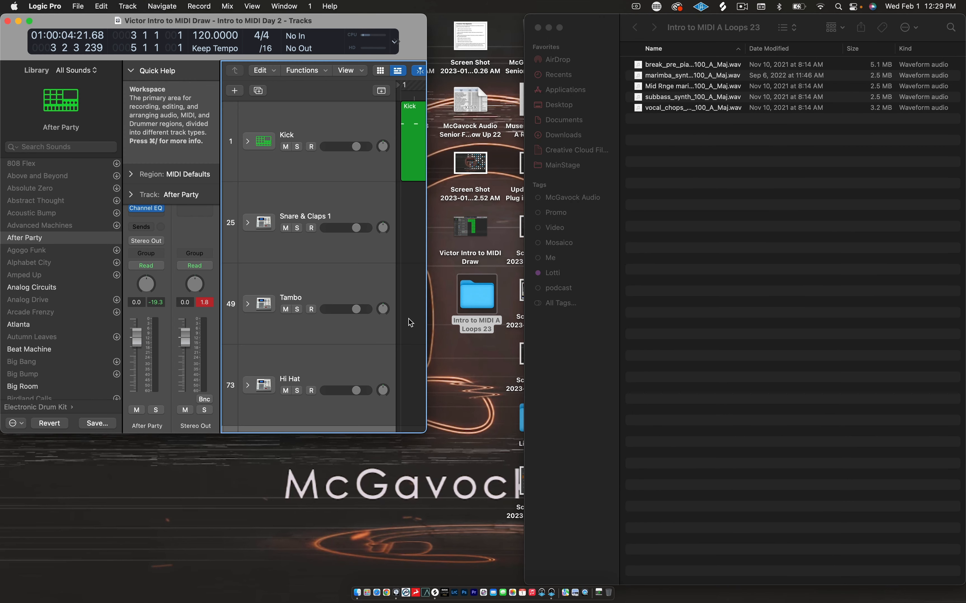
pyautogui.moveTo(425, 434); pyautogui.dragTo(928, 585)
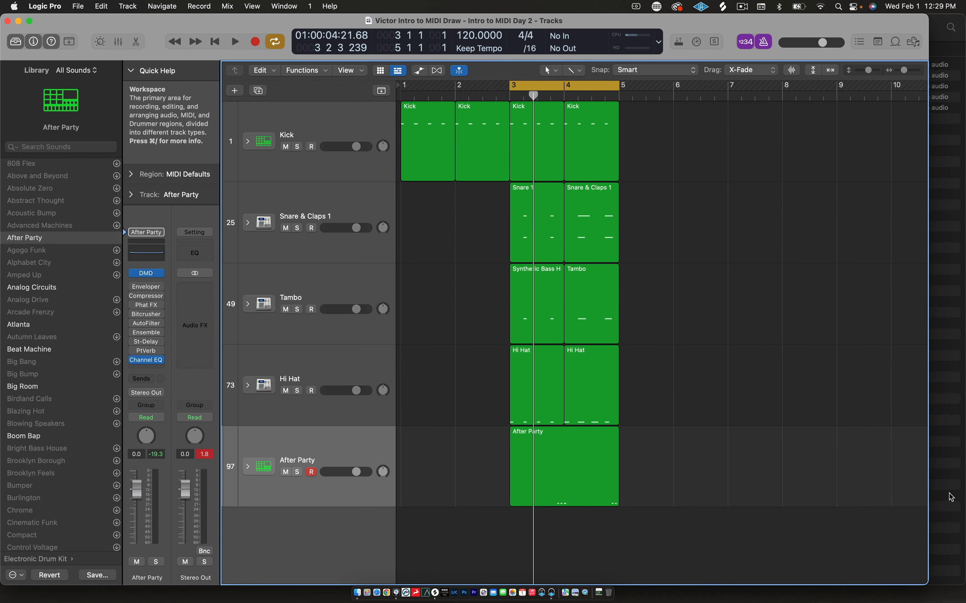
pyautogui.click(952, 494)
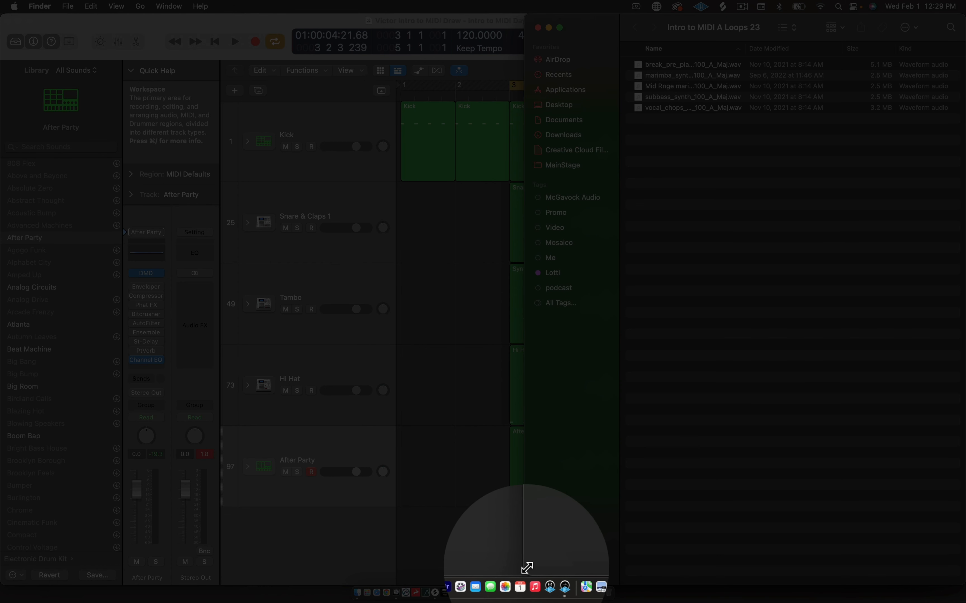
pyautogui.moveTo(527, 570); pyautogui.dragTo(673, 303)
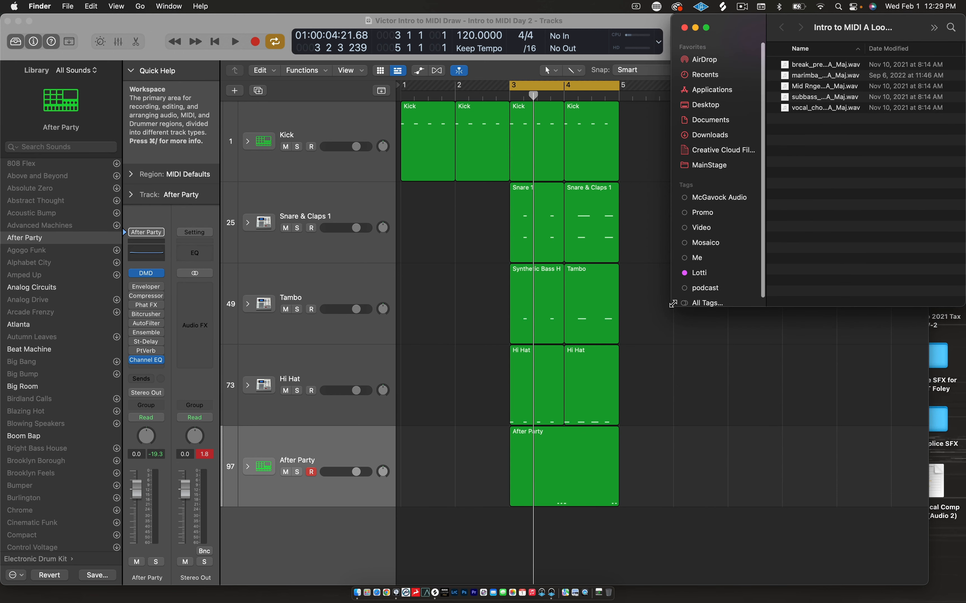
# Switch to Logic Pro and zoom out the arrangement vertically and horizontally to make room for more tracks and bars
pyautogui.click(637, 427)
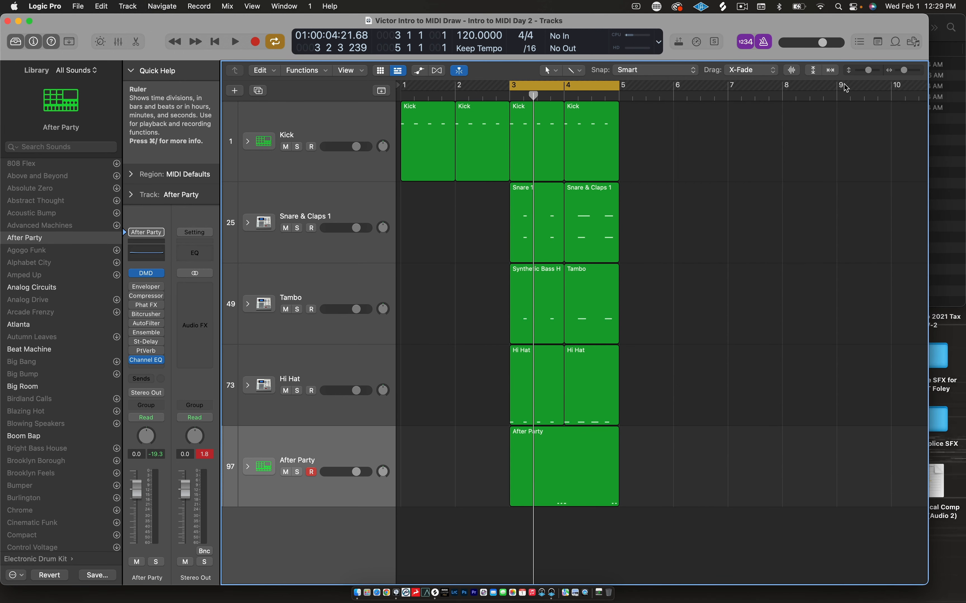
pyautogui.moveTo(867, 72); pyautogui.dragTo(865, 70)
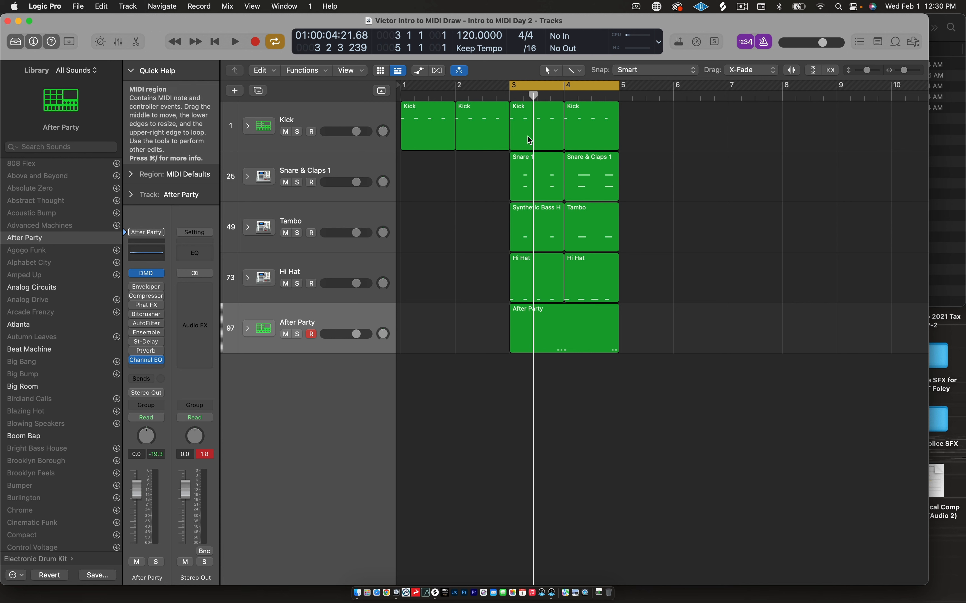
pyautogui.click(640, 245)
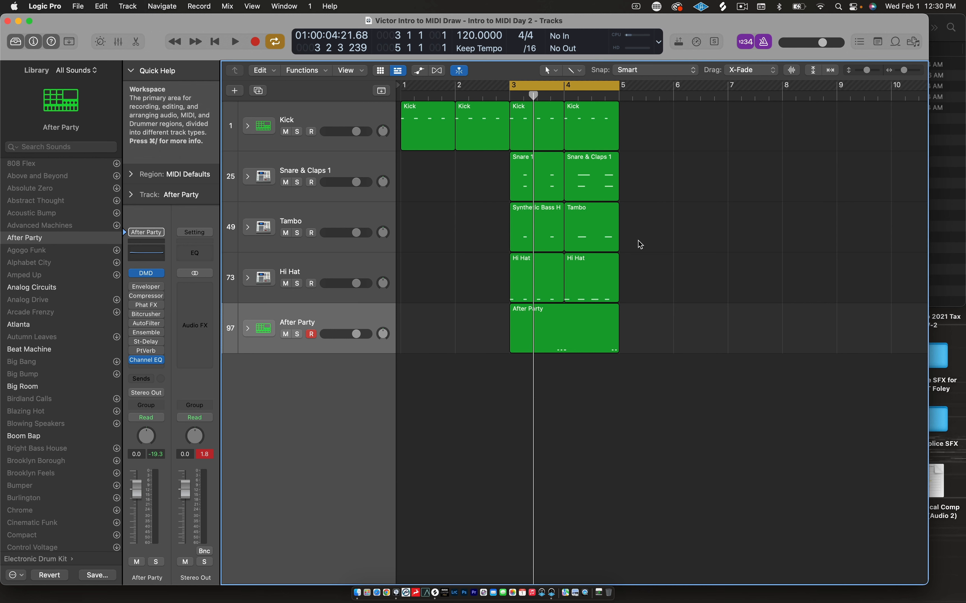
pyautogui.press('super+Left')
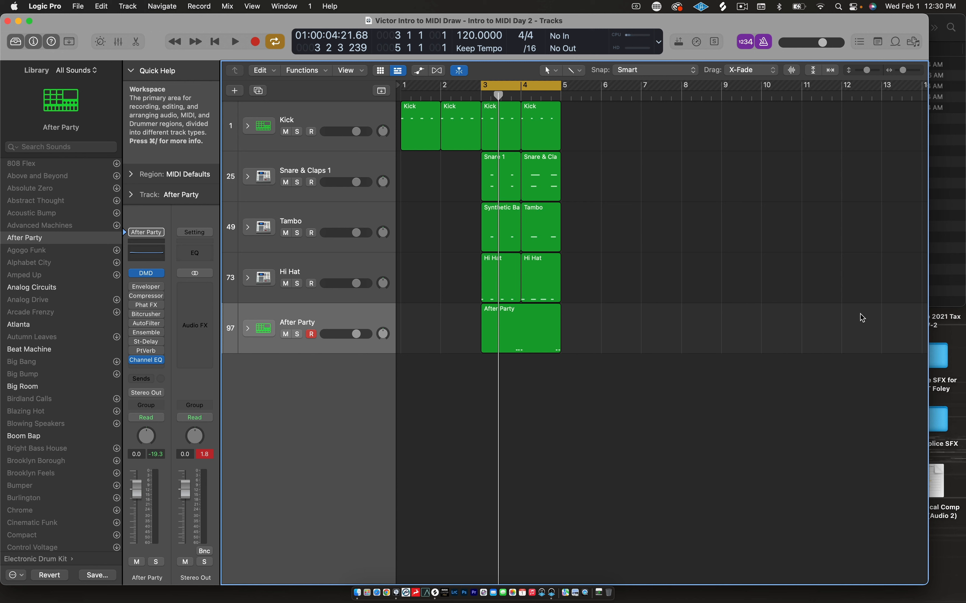
# Mute the Kick, Snare & Claps 1, Tambo, Hi Hat and After Party tracks one at a time
pyautogui.click(318, 117)
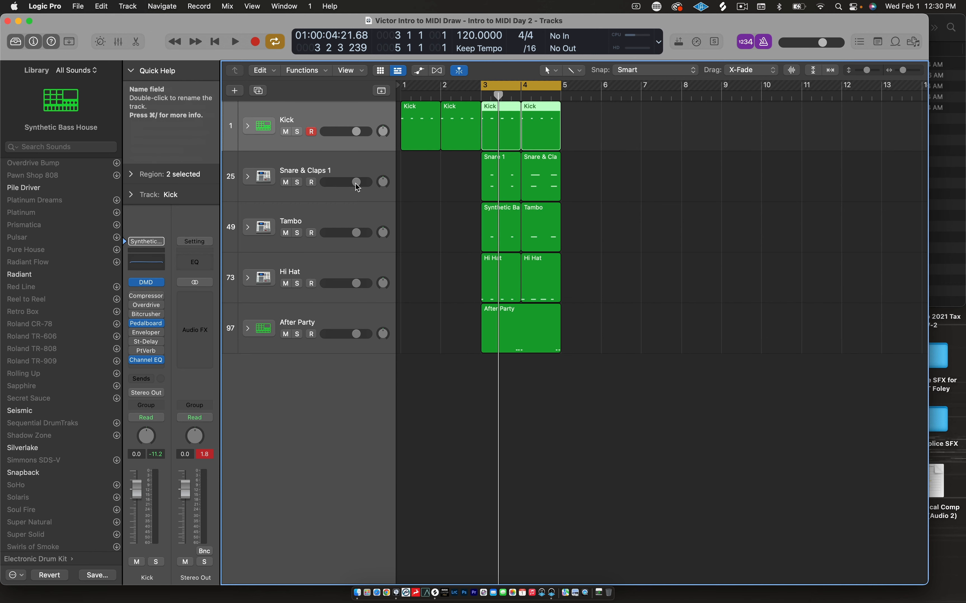
pyautogui.click(286, 132)
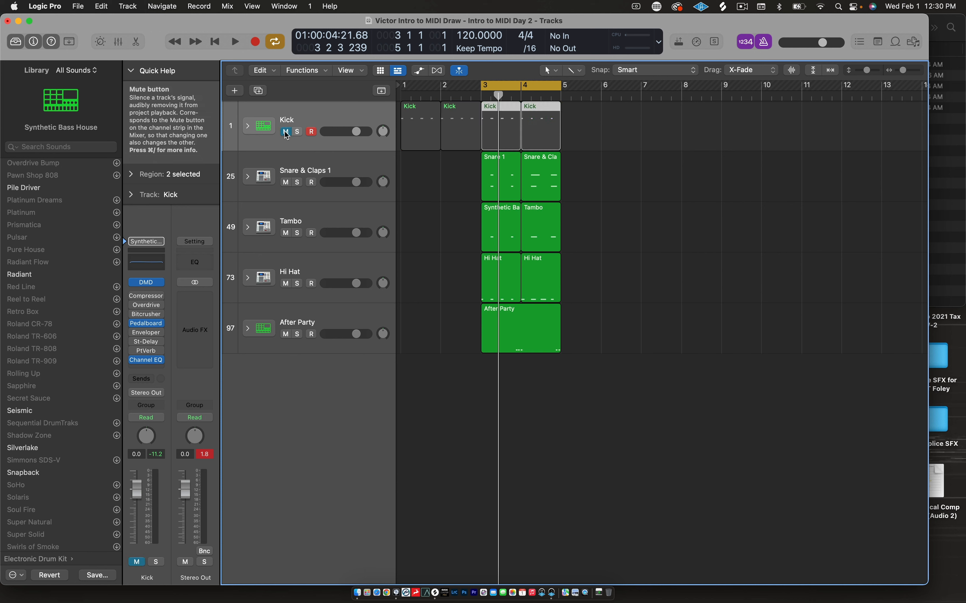
pyautogui.click(286, 164)
pyautogui.click(286, 182)
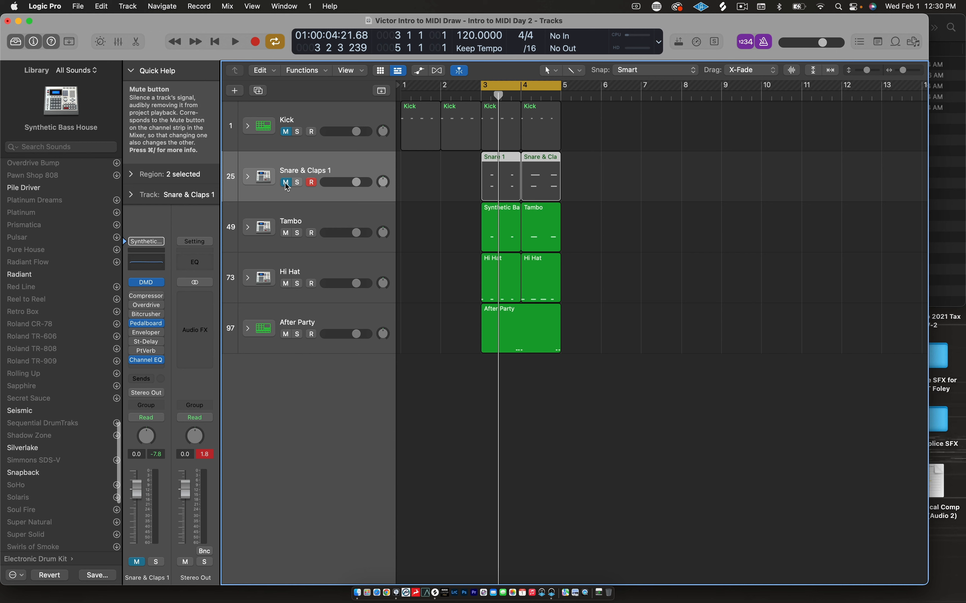
pyautogui.click(285, 233)
pyautogui.click(286, 283)
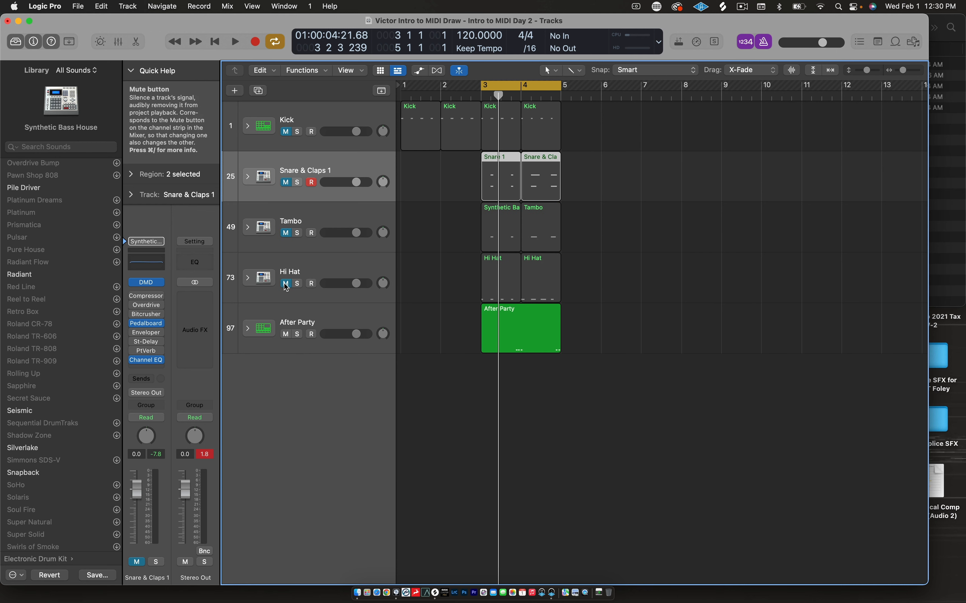
pyautogui.click(286, 335)
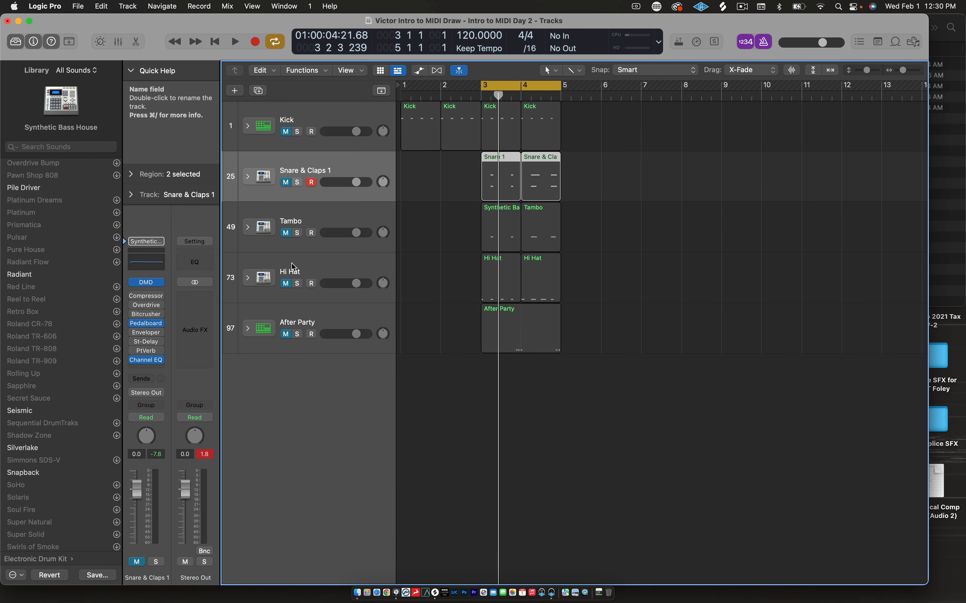
# Unmute all five tracks from Kick to After Party
pyautogui.click(286, 132)
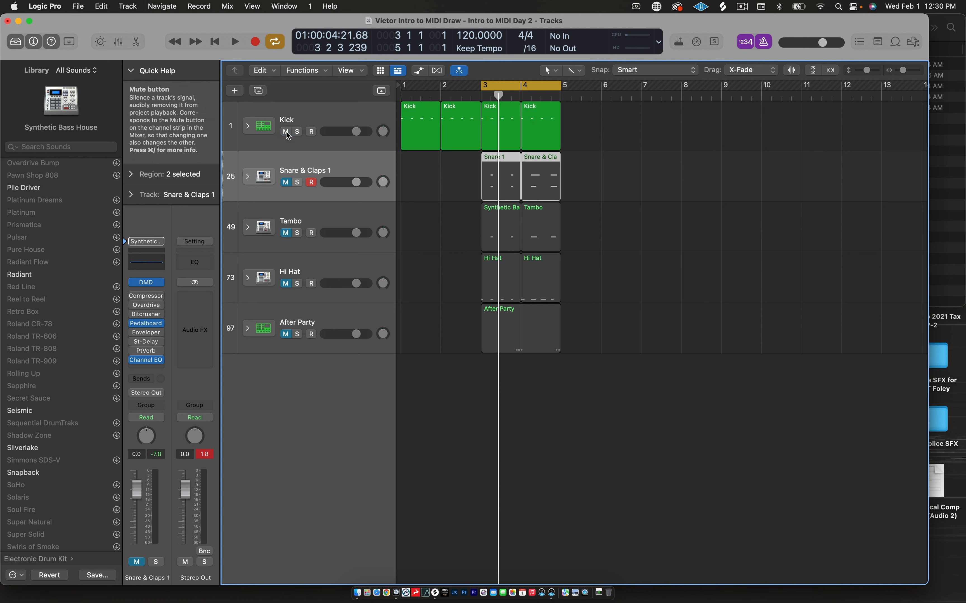
pyautogui.moveTo(286, 182); pyautogui.dragTo(286, 334)
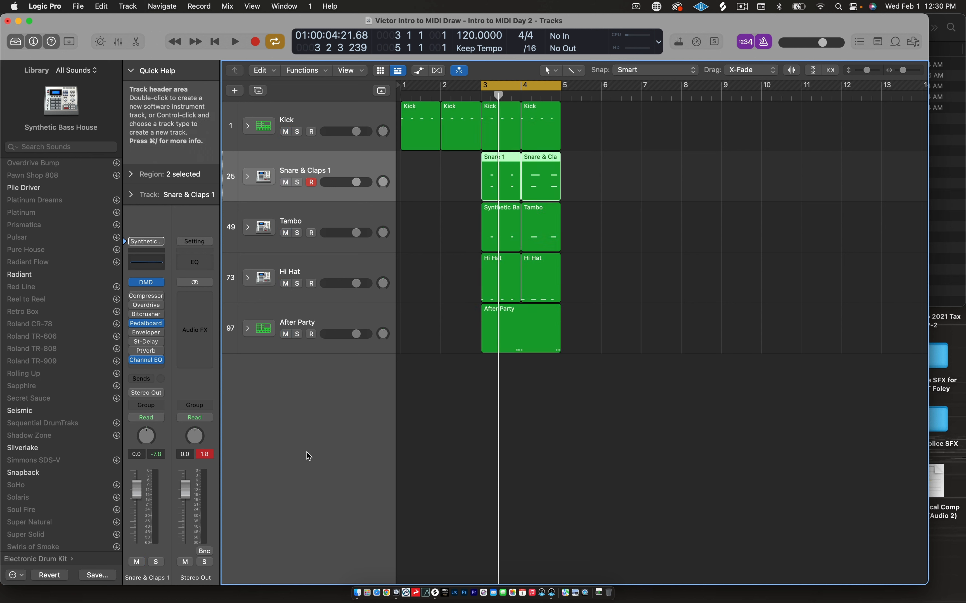
# Select the Kick track and mute all five tracks, Kick through After Party, in a single sweep
pyautogui.click(301, 117)
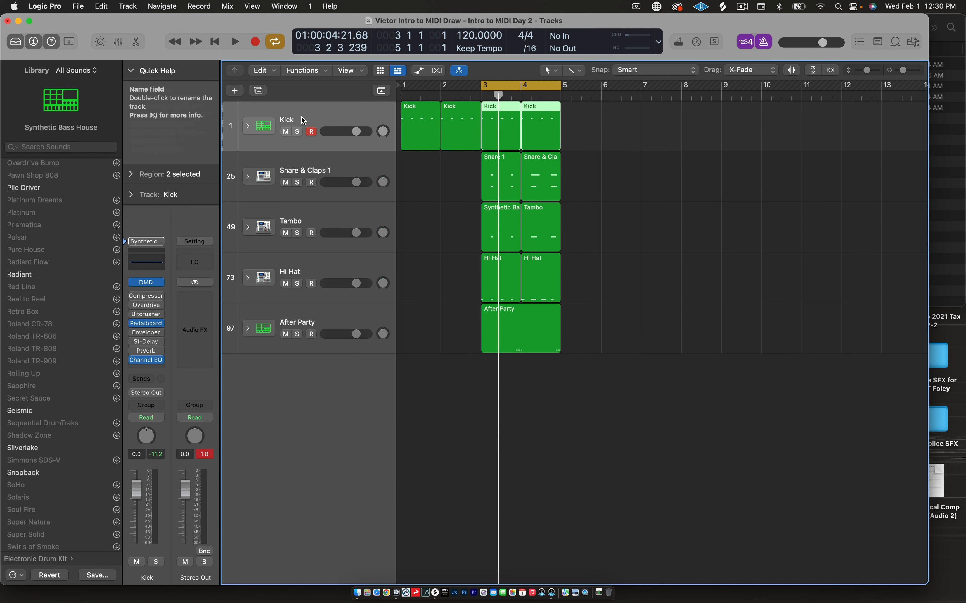
pyautogui.click(286, 132)
pyautogui.moveTo(287, 134); pyautogui.dragTo(287, 388)
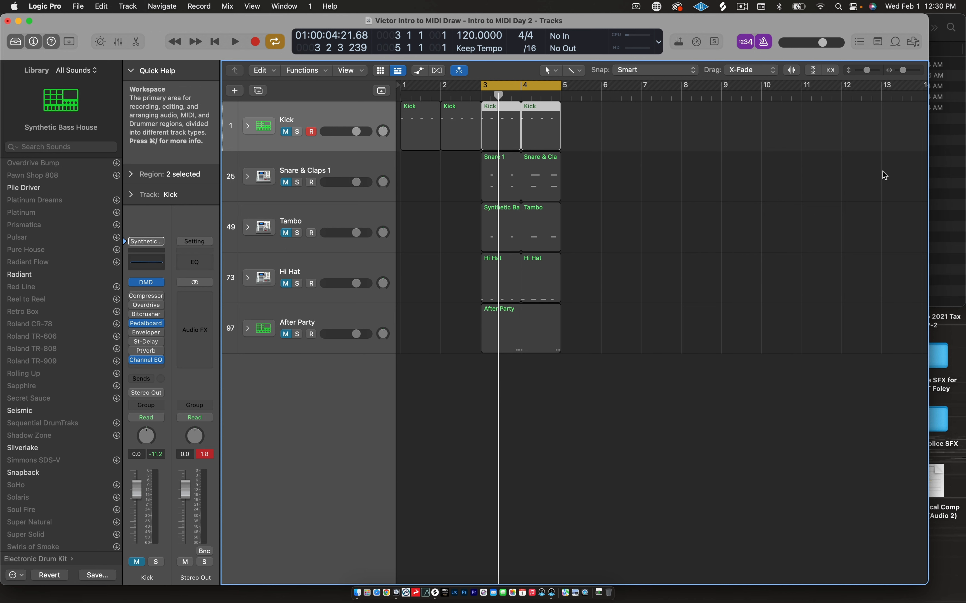
# Switch to Finder and audition the break_pre_piano, marimba_synth, Mid Rnge marimba_synth and subbass_synth loops with Quick Look
pyautogui.click(948, 168)
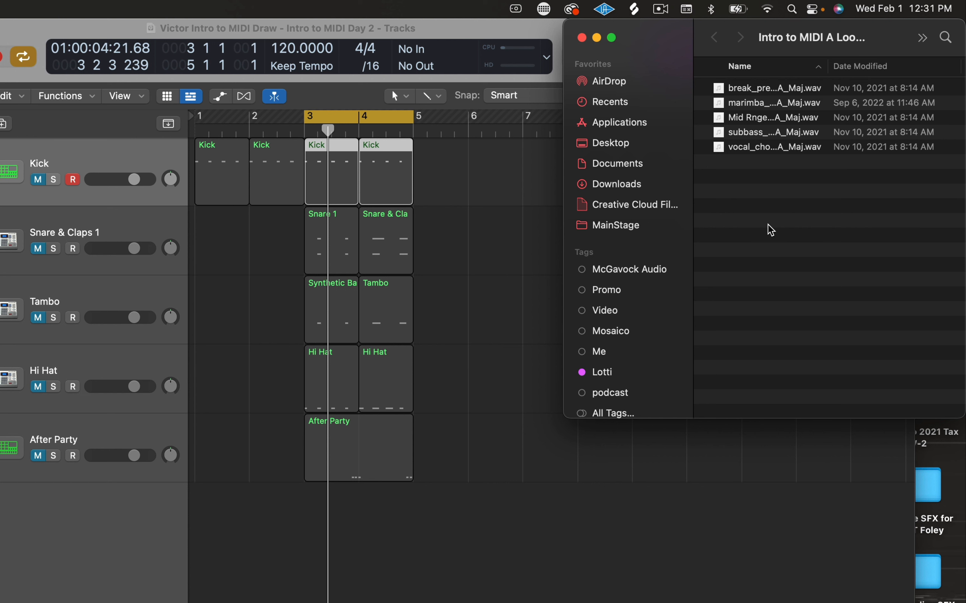
pyautogui.click(742, 92)
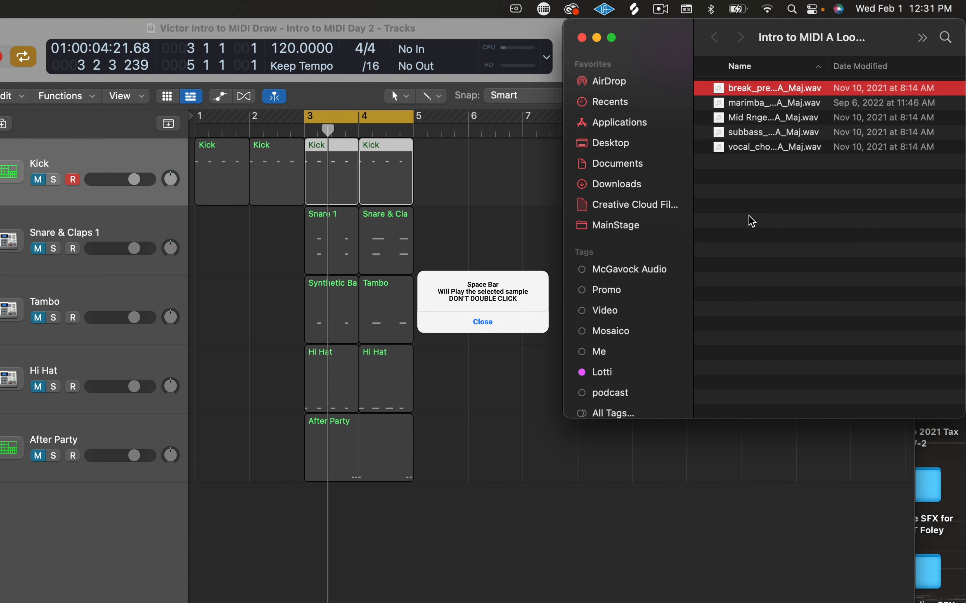
pyautogui.press('space')
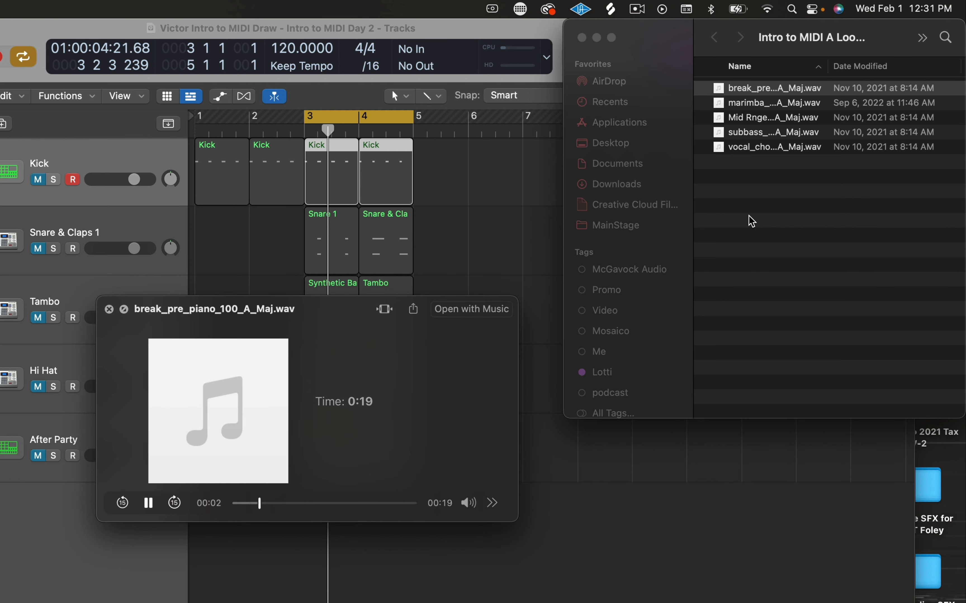
pyautogui.press('space')
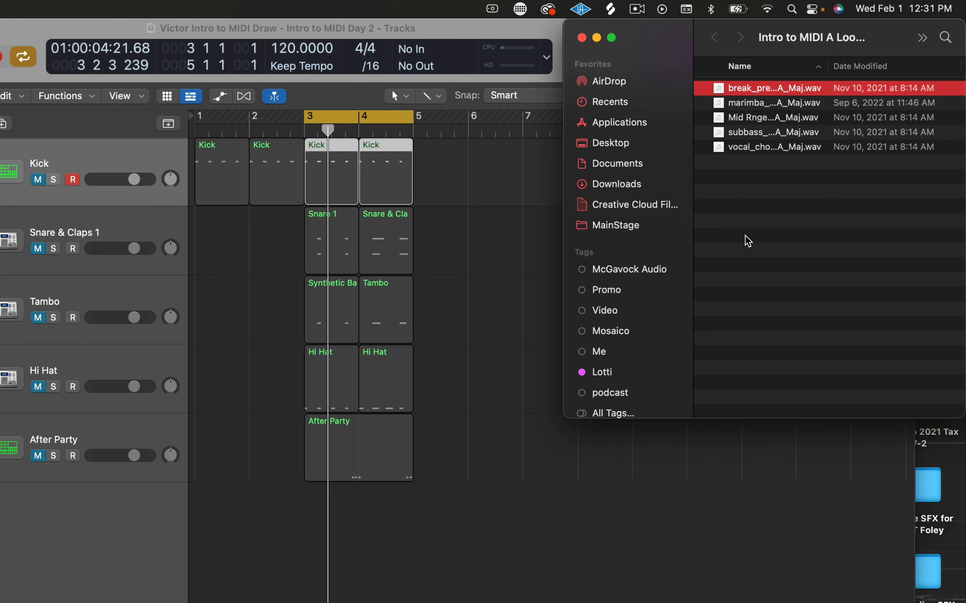
pyautogui.press('Down')
pyautogui.press('space')
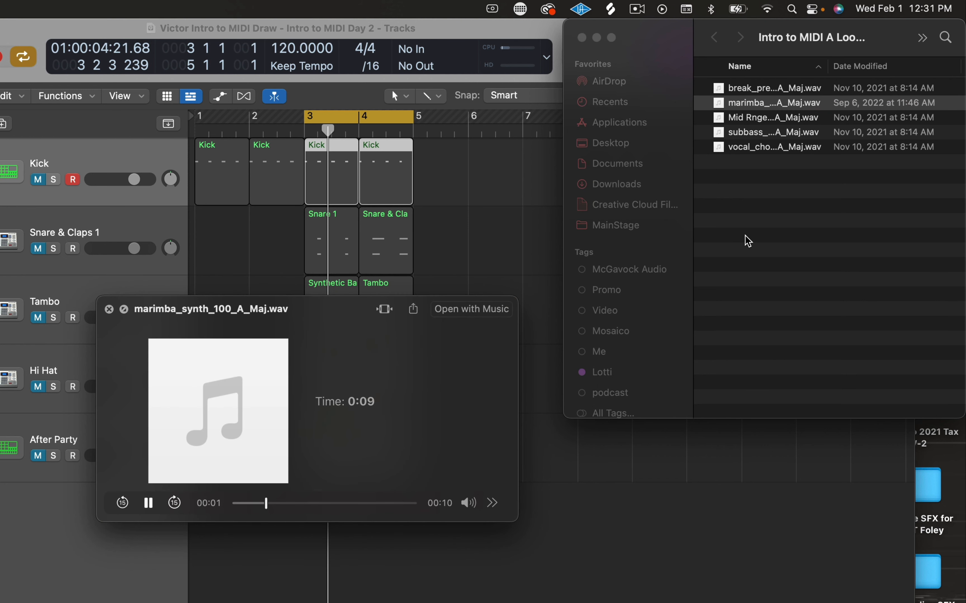
pyautogui.press('Down')
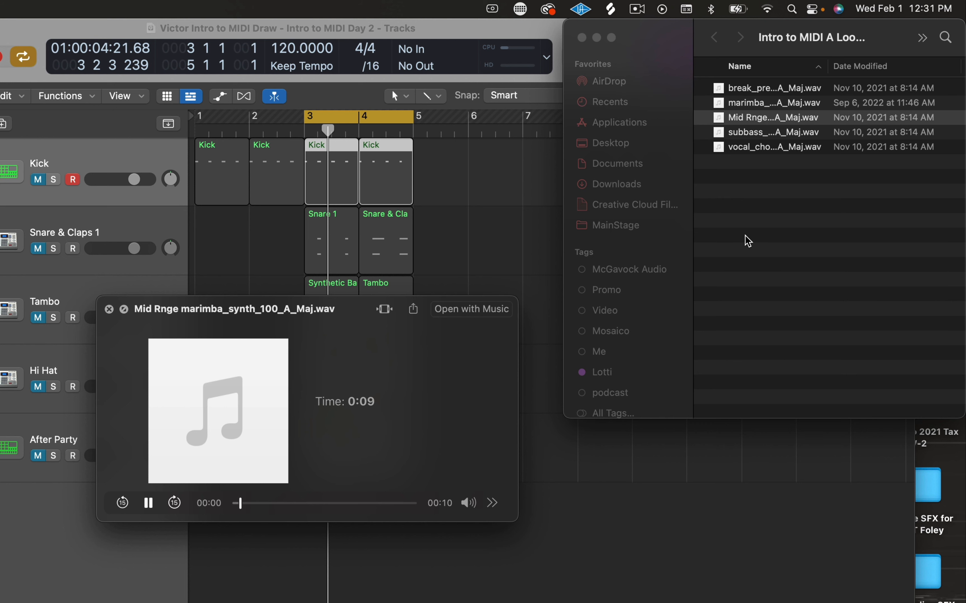
pyautogui.press('Down')
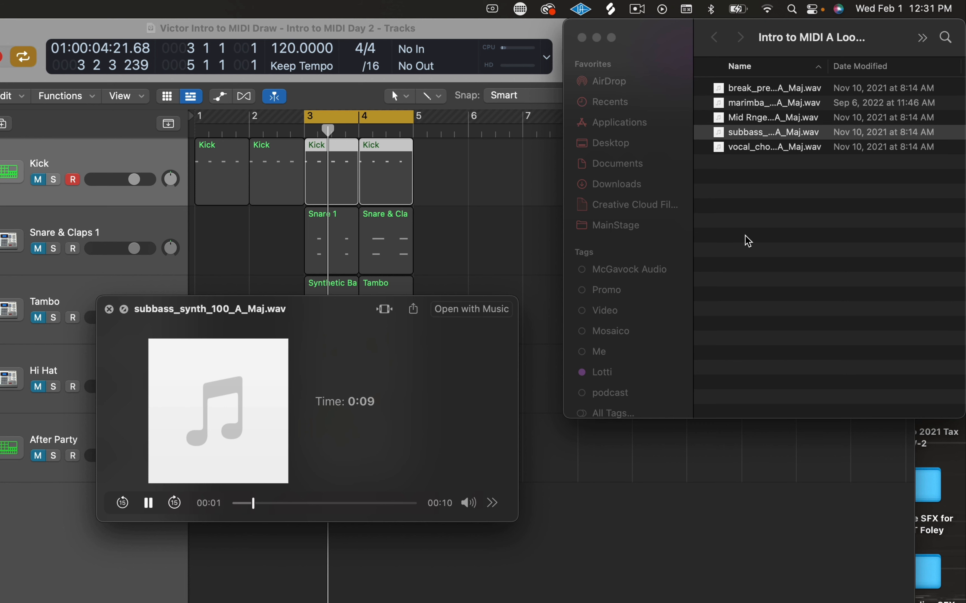
pyautogui.press('space')
pyautogui.click(746, 193)
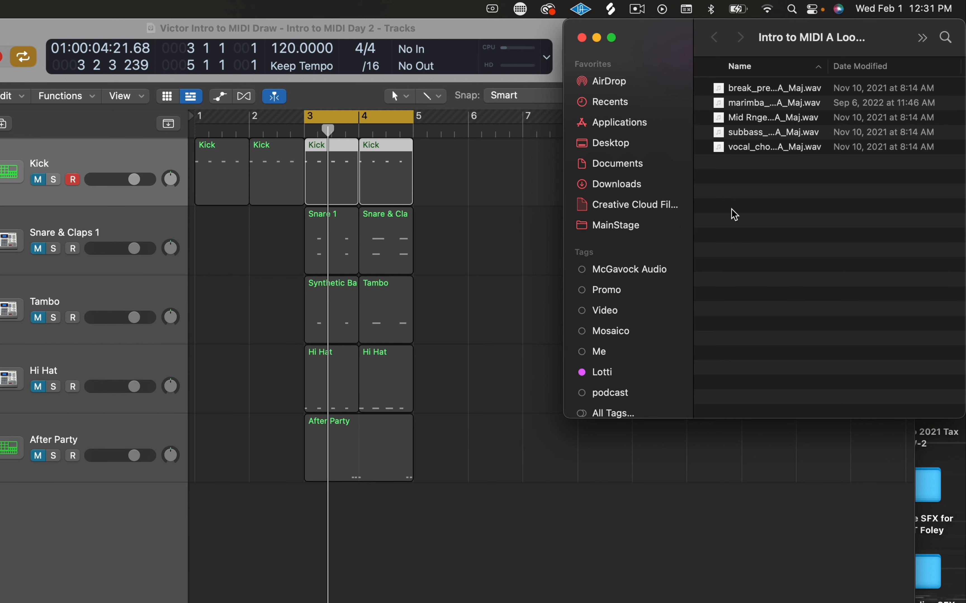
# Preview the break_pre_piano loop in Quick Look and close the preview
pyautogui.click(742, 94)
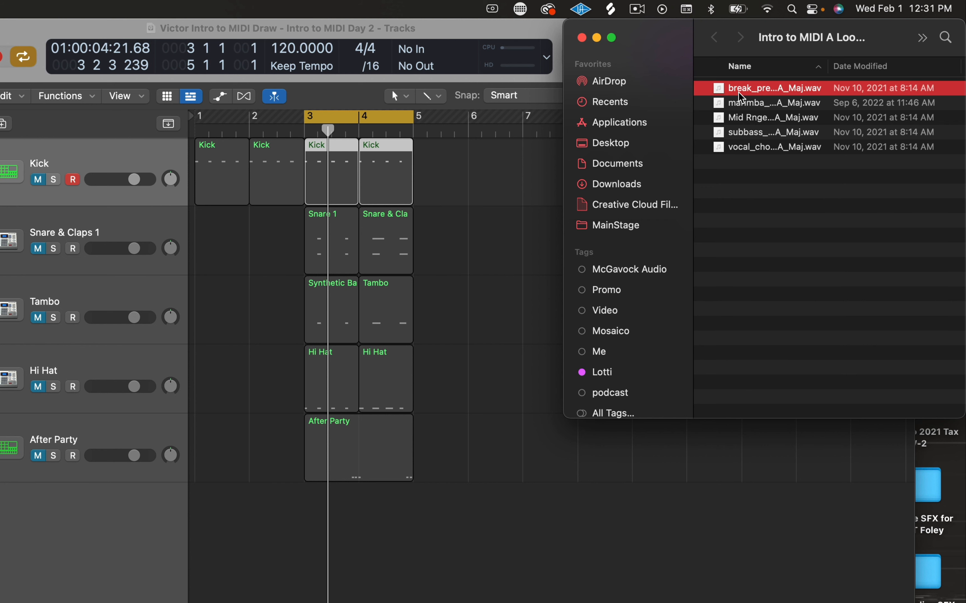
pyautogui.press('space')
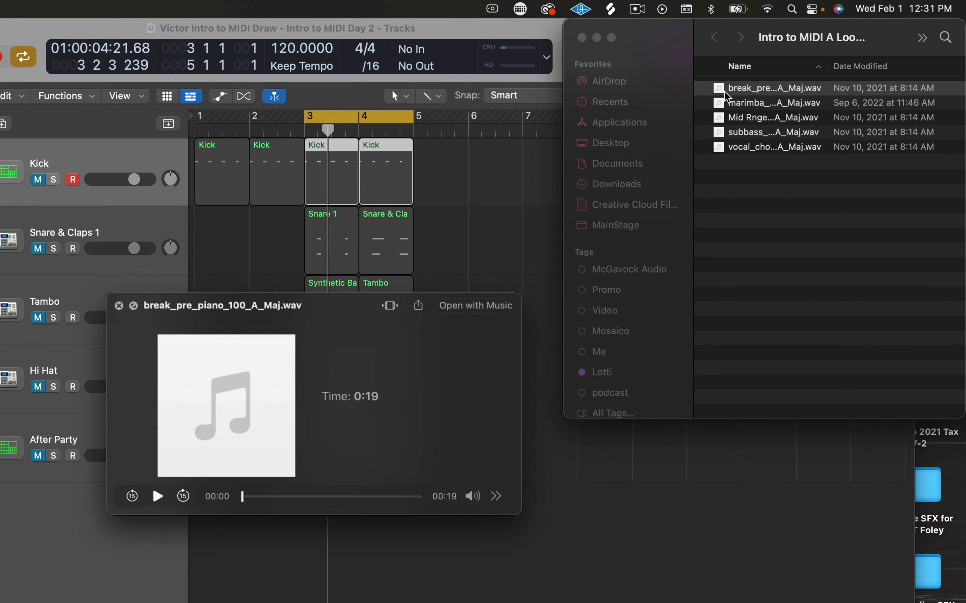
pyautogui.press('space')
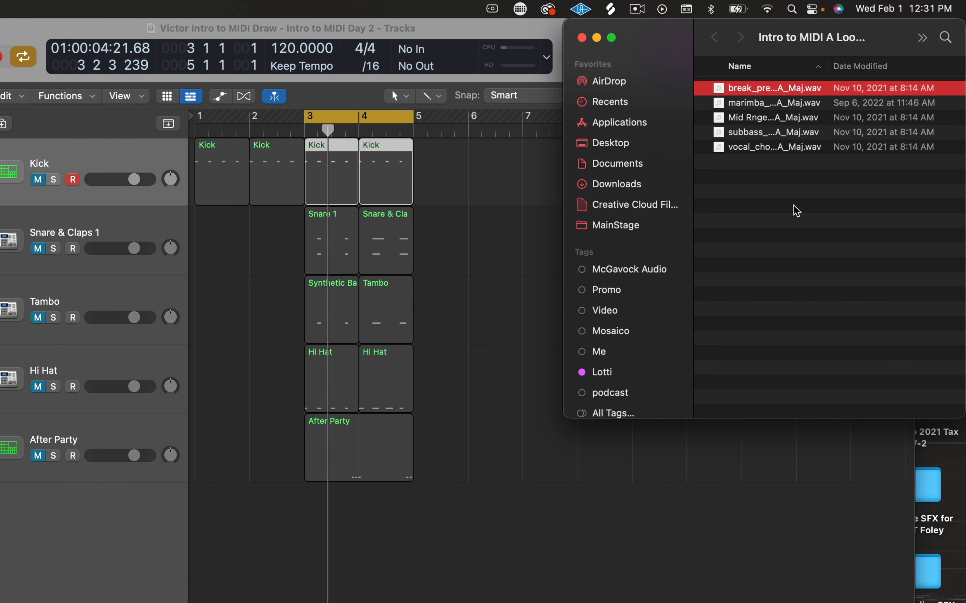
# Enlarge the Finder window and go through the full file names of all five loops to check their tempo and key
pyautogui.moveTo(563, 417); pyautogui.dragTo(255, 602)
pyautogui.click(555, 216)
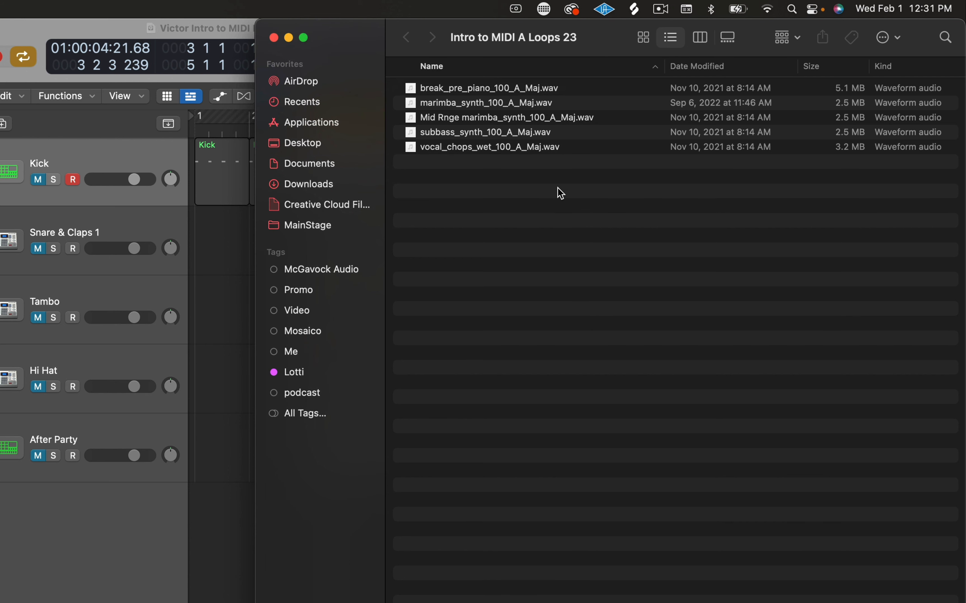
pyautogui.click(430, 94)
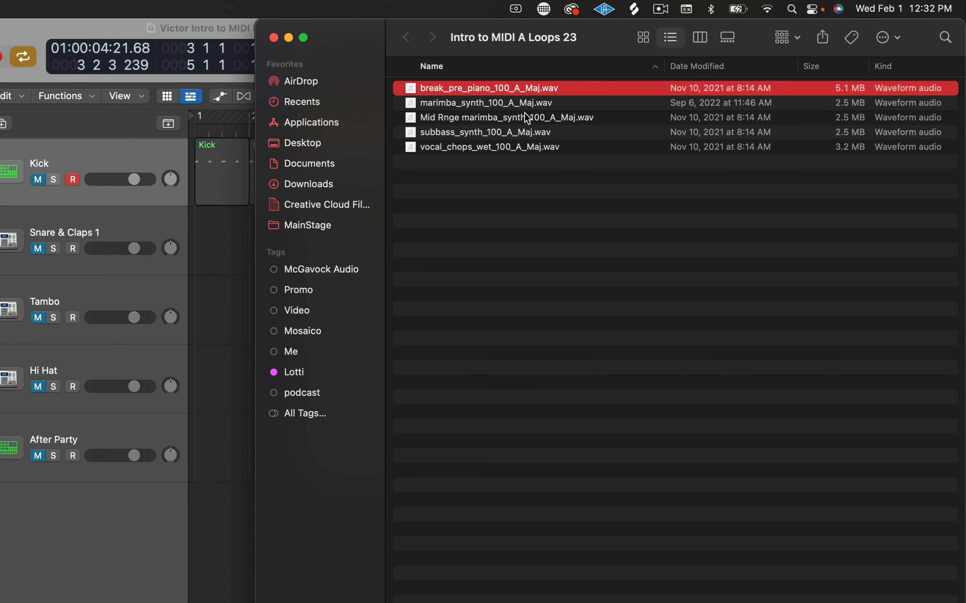
pyautogui.click(506, 104)
pyautogui.click(524, 120)
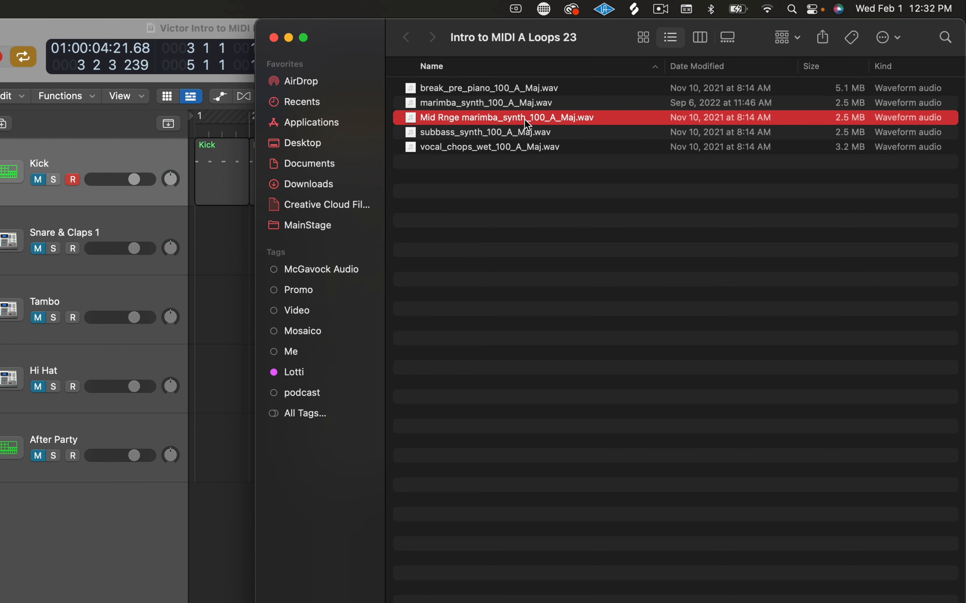
pyautogui.click(499, 136)
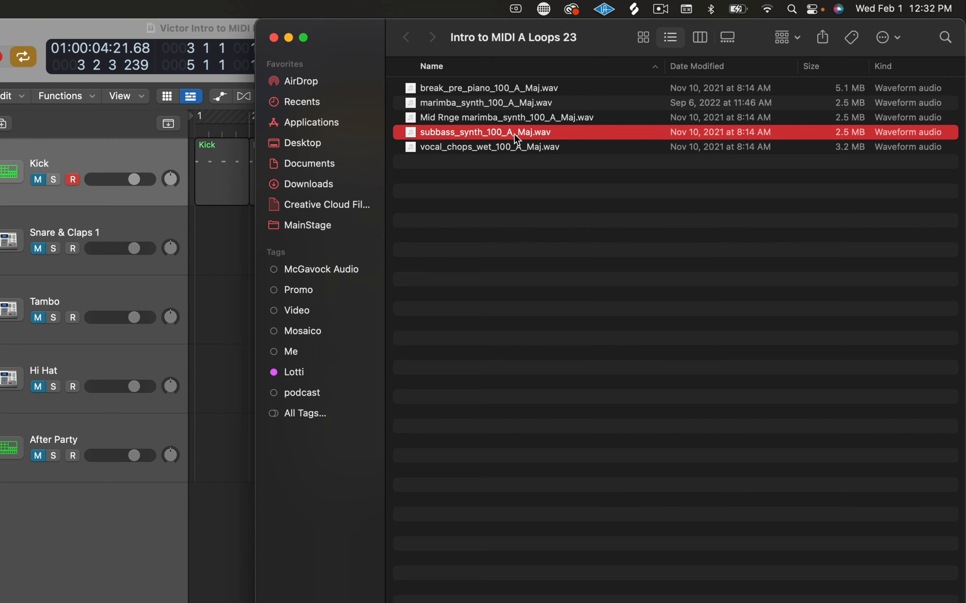
pyautogui.click(505, 148)
pyautogui.click(507, 93)
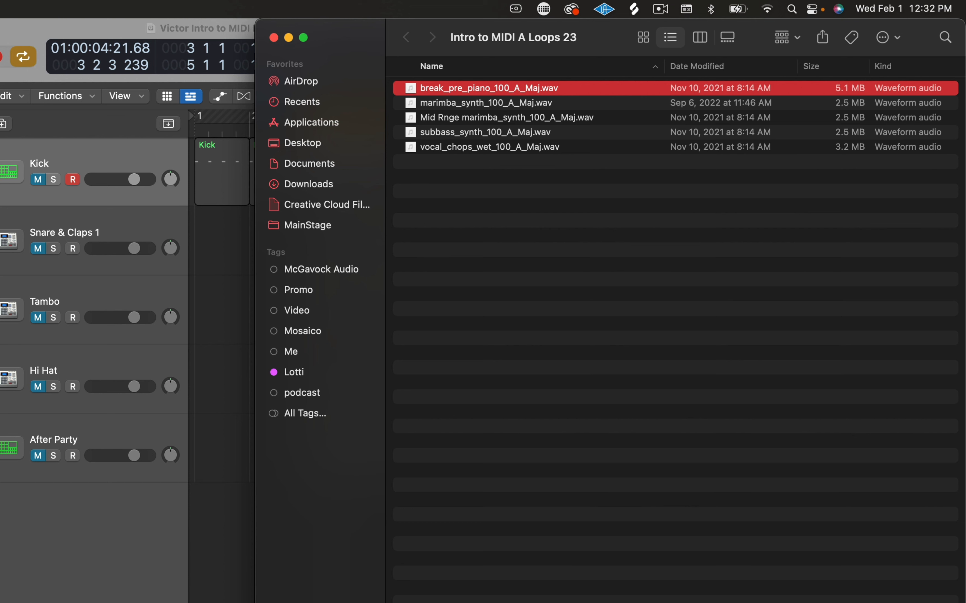
# Shrink the Finder window and place break_pre_piano_100_A_Maj.wav on a new audio track below After Party, starting exactly at bar 1
pyautogui.moveTo(256, 600); pyautogui.dragTo(589, 322)
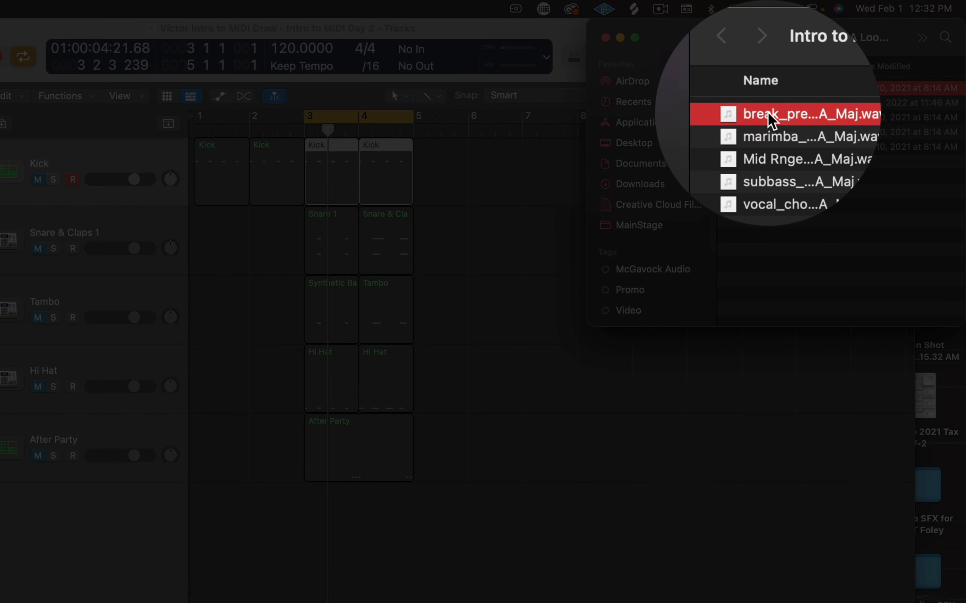
pyautogui.moveTo(771, 92); pyautogui.dragTo(201, 555)
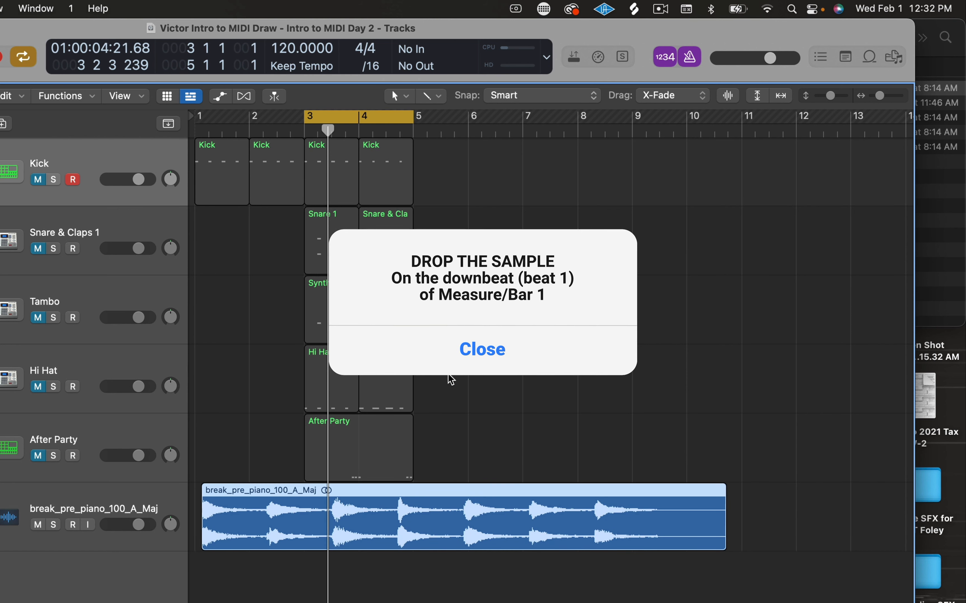
pyautogui.moveTo(425, 492); pyautogui.dragTo(407, 482)
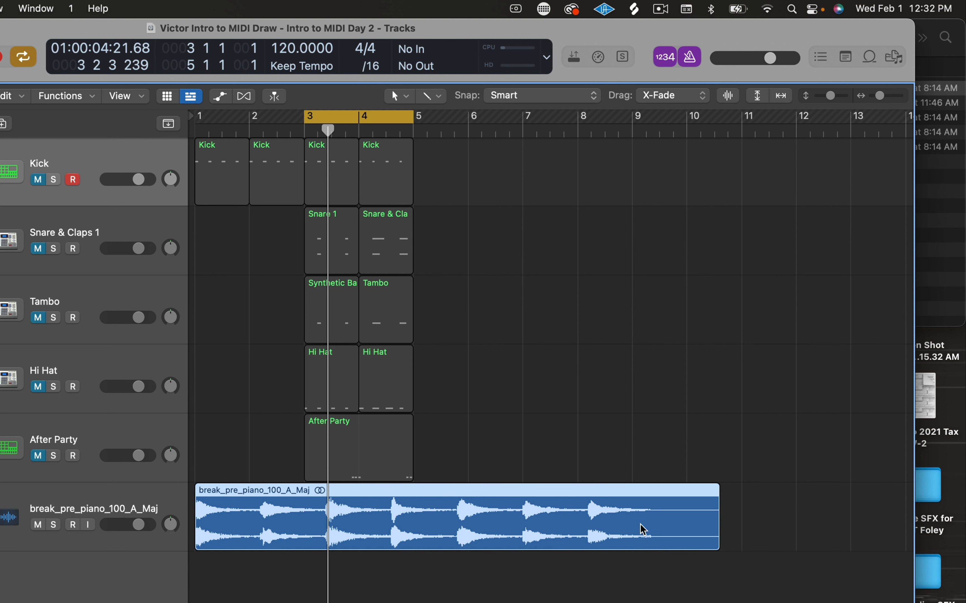
pyautogui.click(599, 437)
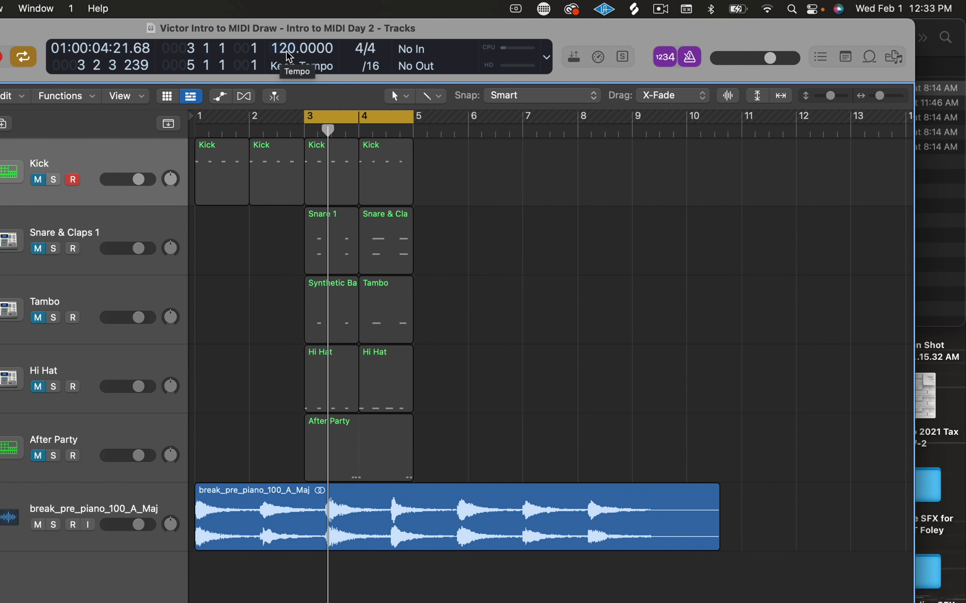
# Set the project tempo to 100 BPM
pyautogui.doubleClick(288, 55)
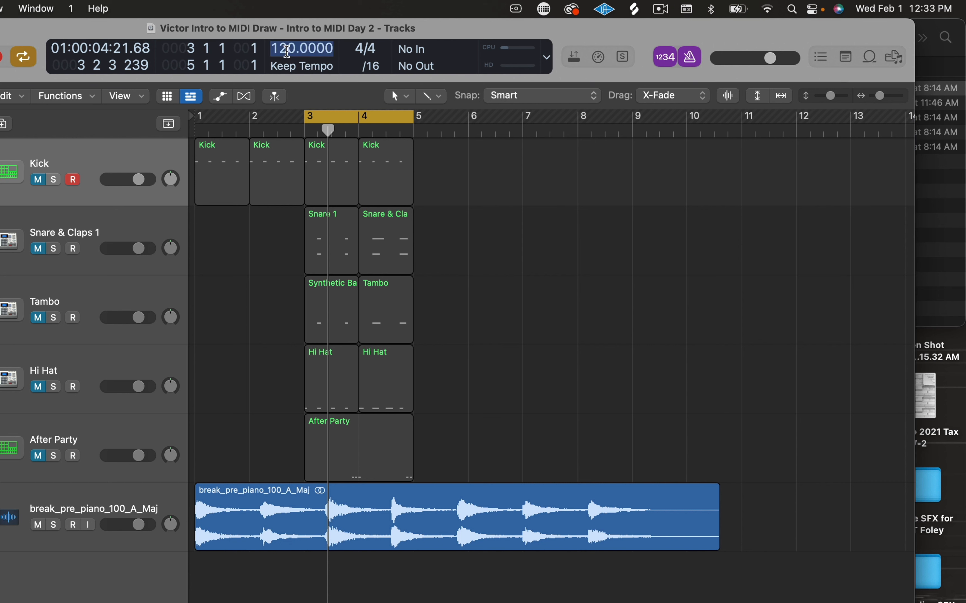
pyautogui.write('100')
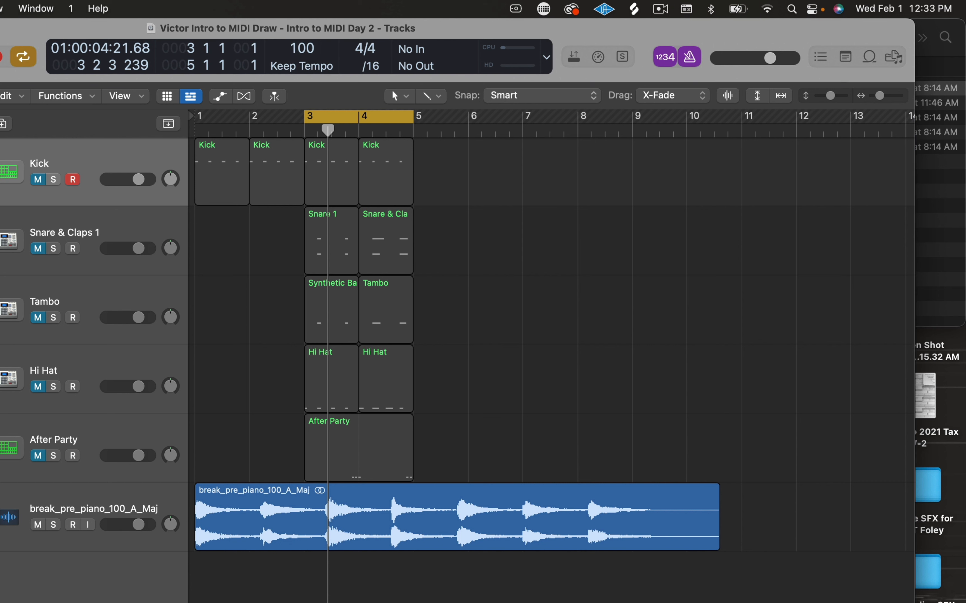
pyautogui.press('Return')
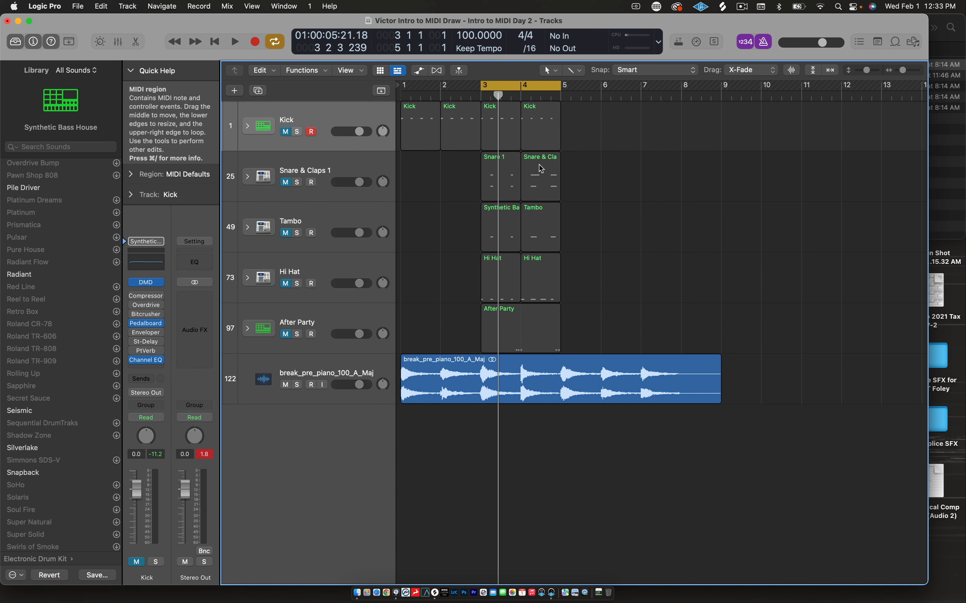
# Extend the cycle area in both directions to span bar 1 to bar 9, matching the piano loop
pyautogui.moveTo(482, 85); pyautogui.dragTo(401, 85)
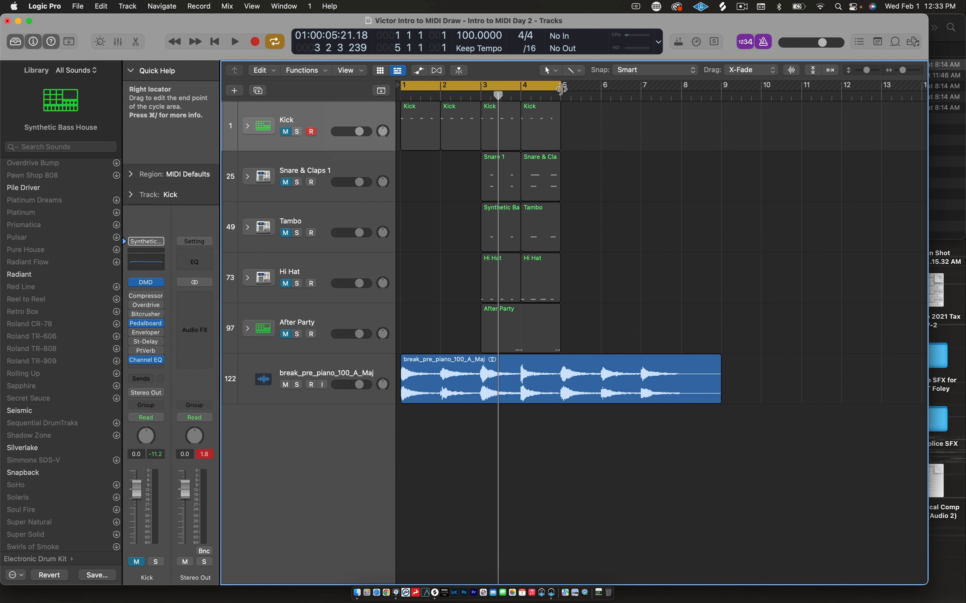
pyautogui.moveTo(564, 93); pyautogui.dragTo(722, 105)
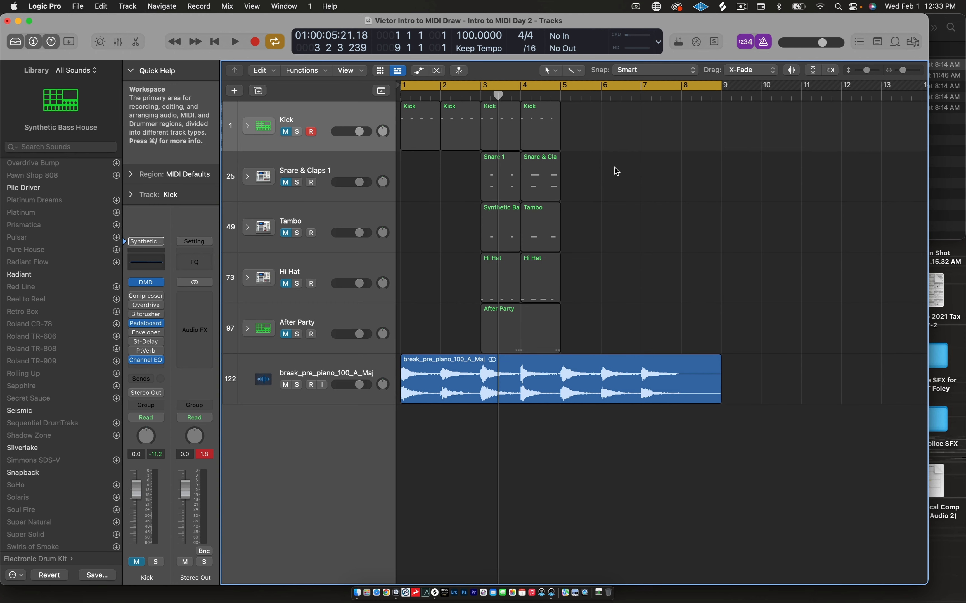
# Move all drum regions together six bars later, so the Kick starts at bar 7 and the other parts at bar 9
pyautogui.moveTo(610, 121); pyautogui.dragTo(426, 316)
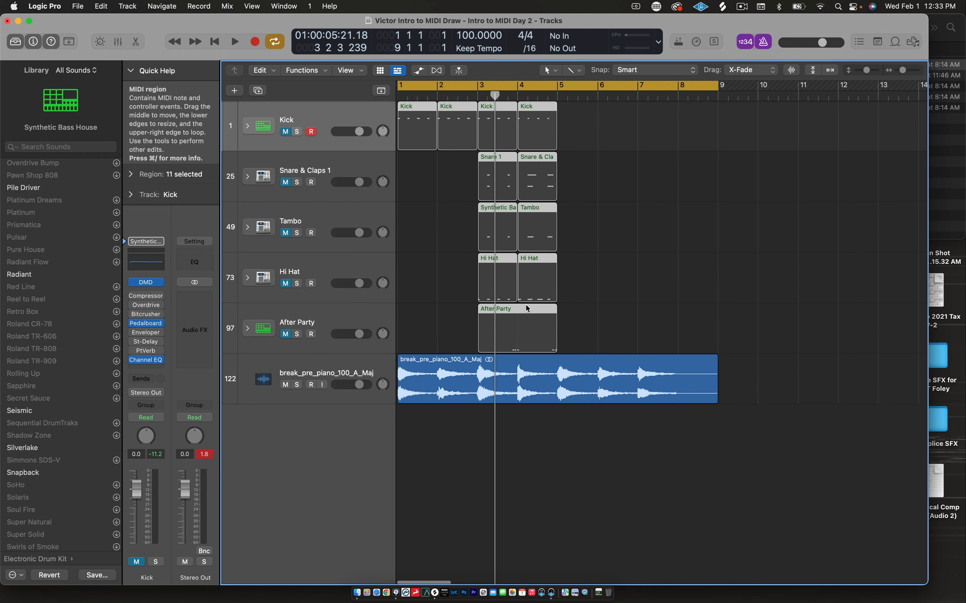
pyautogui.moveTo(510, 316); pyautogui.dragTo(749, 307)
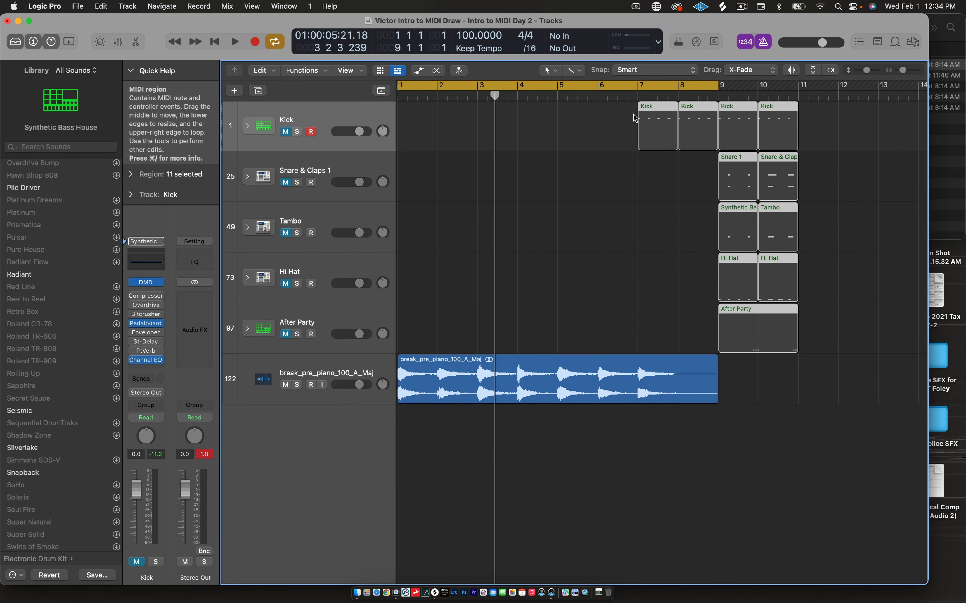
pyautogui.click(567, 218)
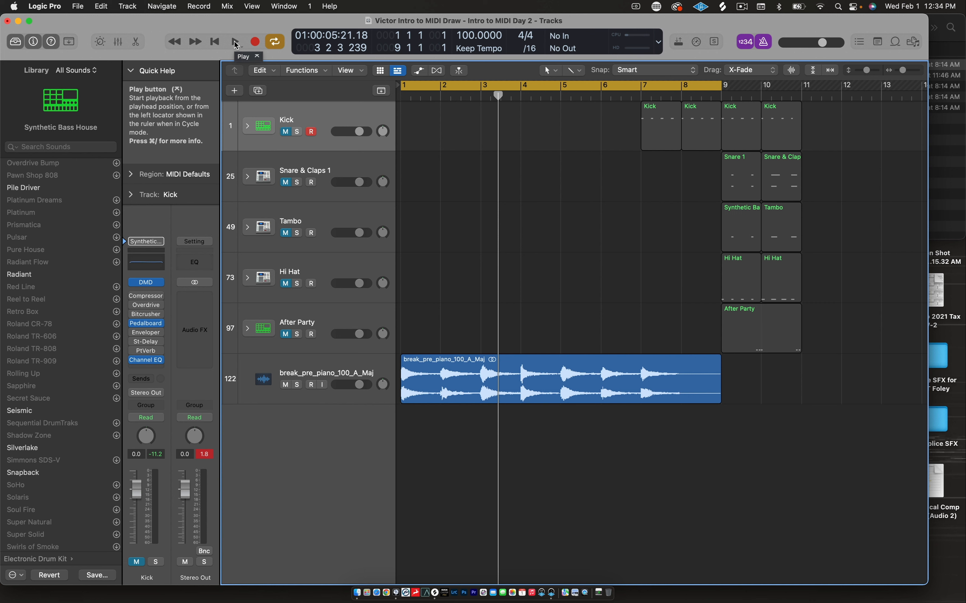
# Play back the piano loop from bar 1, stop it, and extend the end of the cycle area to bar 11
pyautogui.click(236, 43)
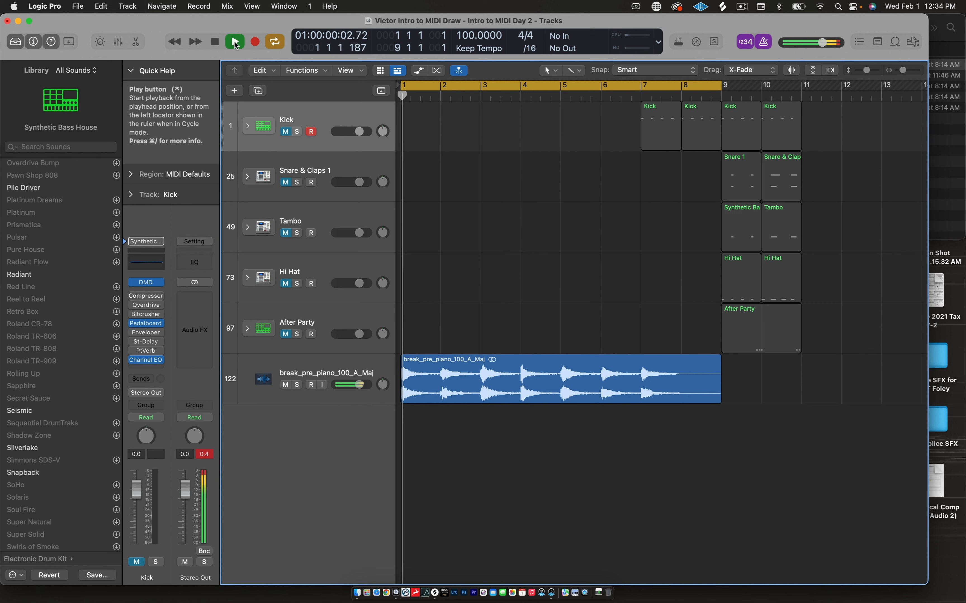
pyautogui.click(216, 43)
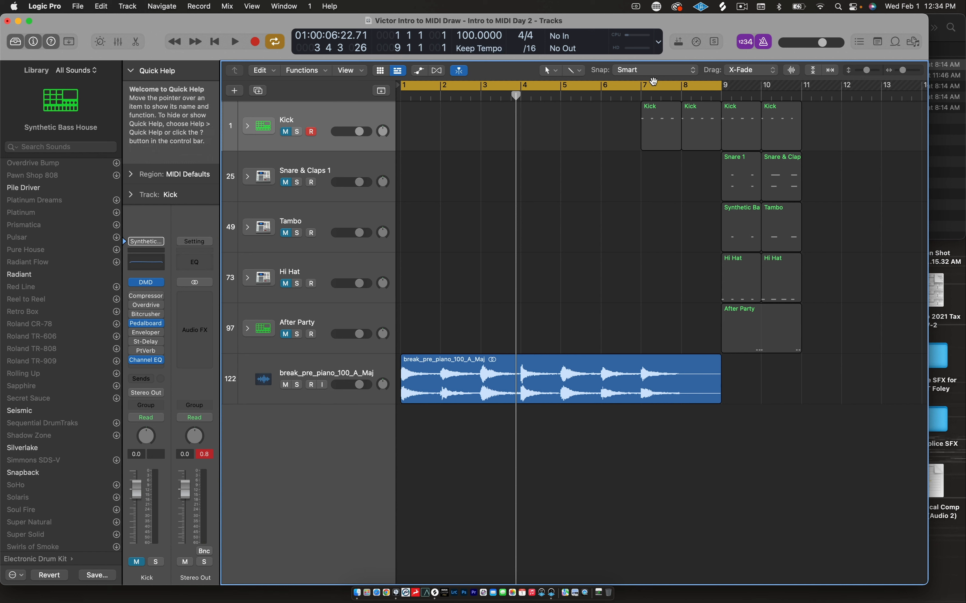
pyautogui.moveTo(722, 95); pyautogui.dragTo(801, 95)
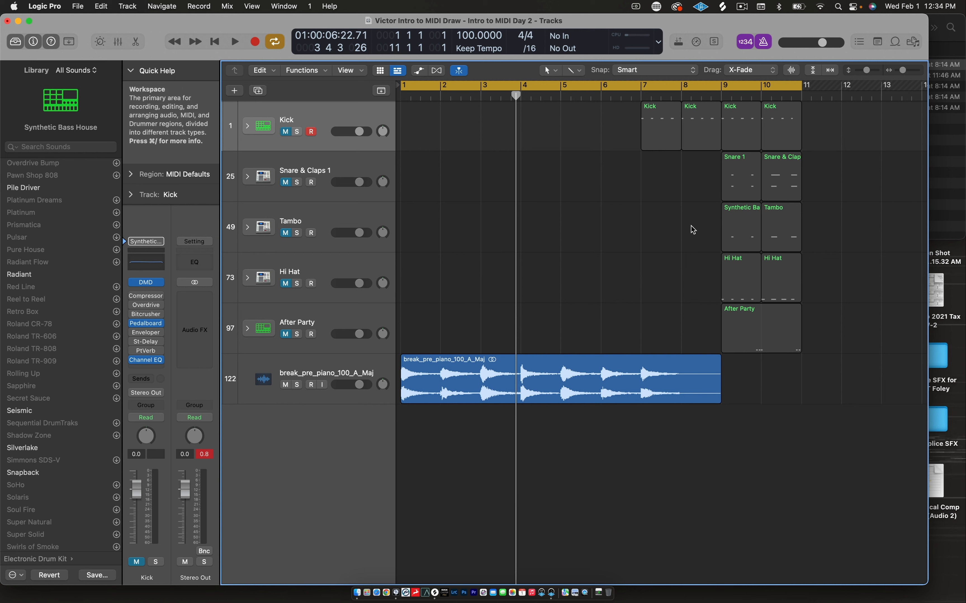
# Switch to Finder and audition the marimba_synth loop with Quick Look
pyautogui.click(952, 167)
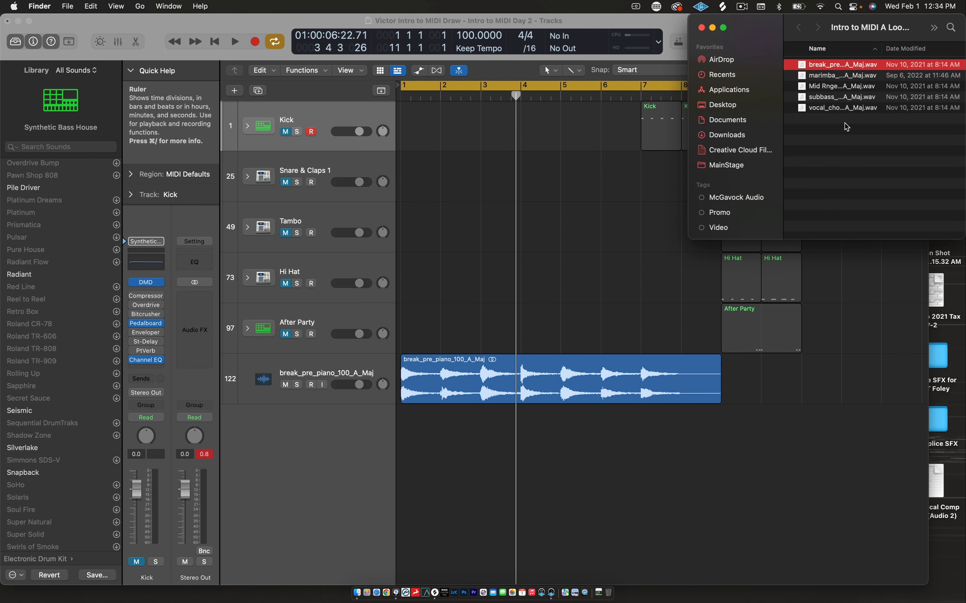
pyautogui.hscroll(1, 818, 77)
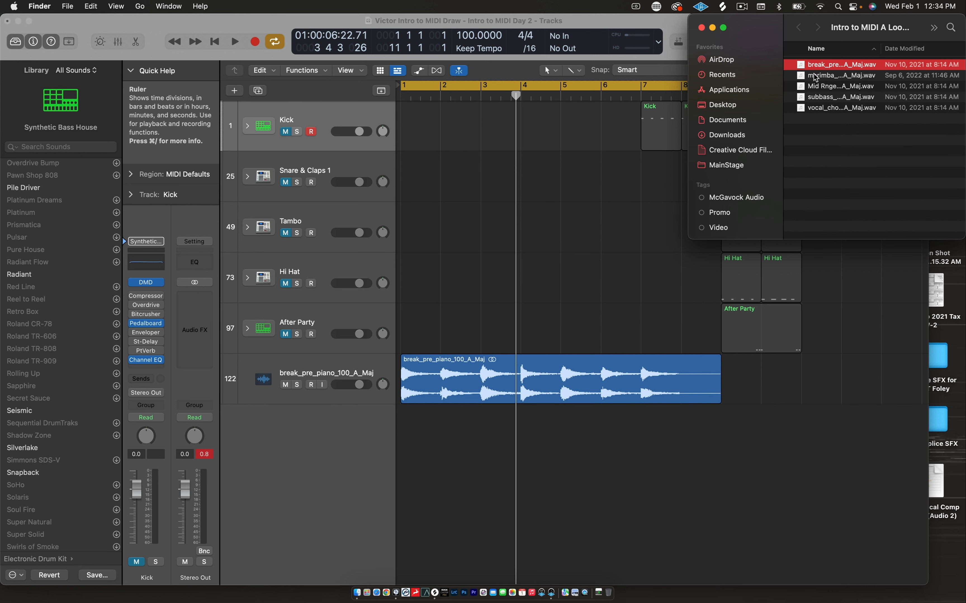
pyautogui.click(816, 76)
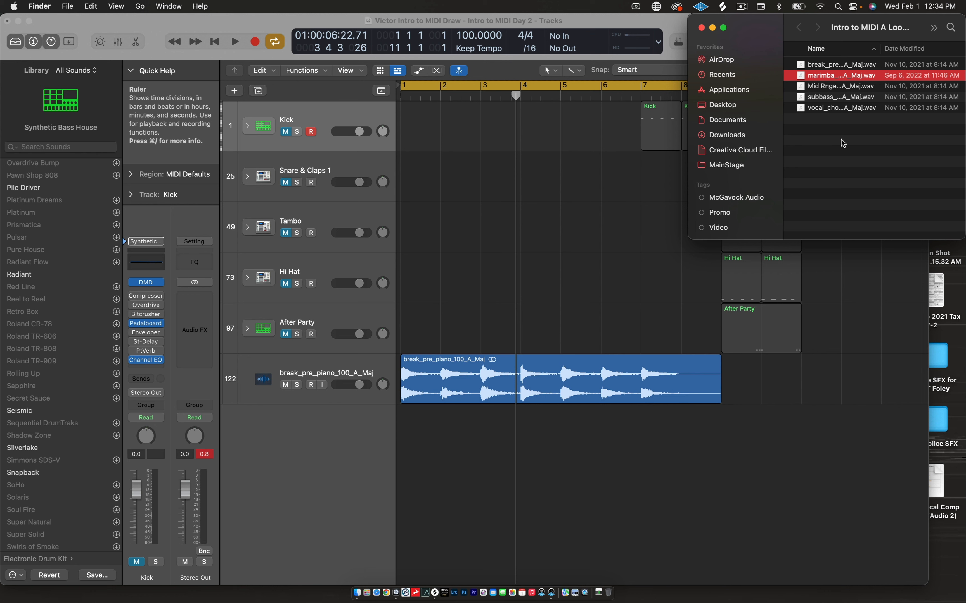
pyautogui.click(845, 151)
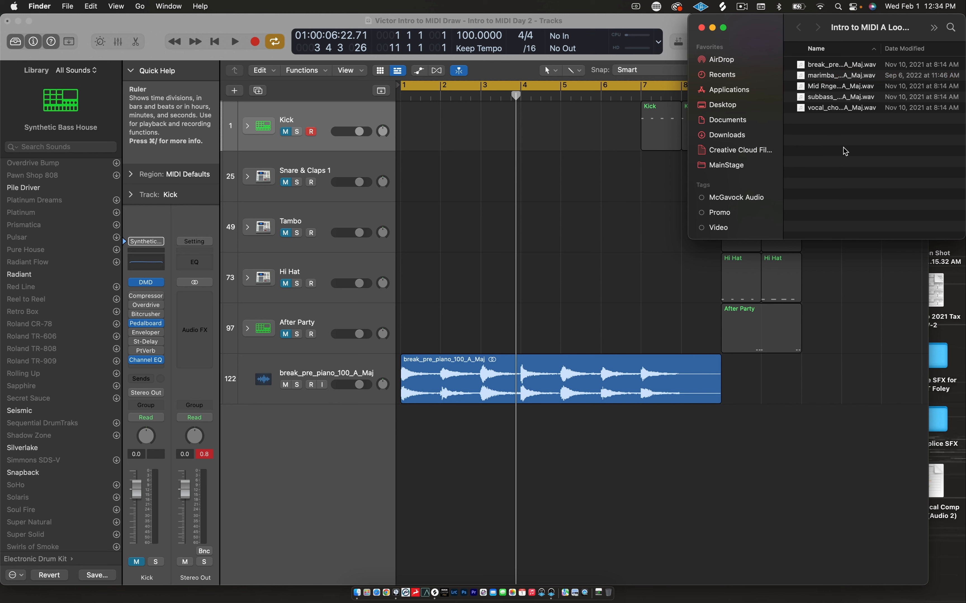
pyautogui.click(818, 78)
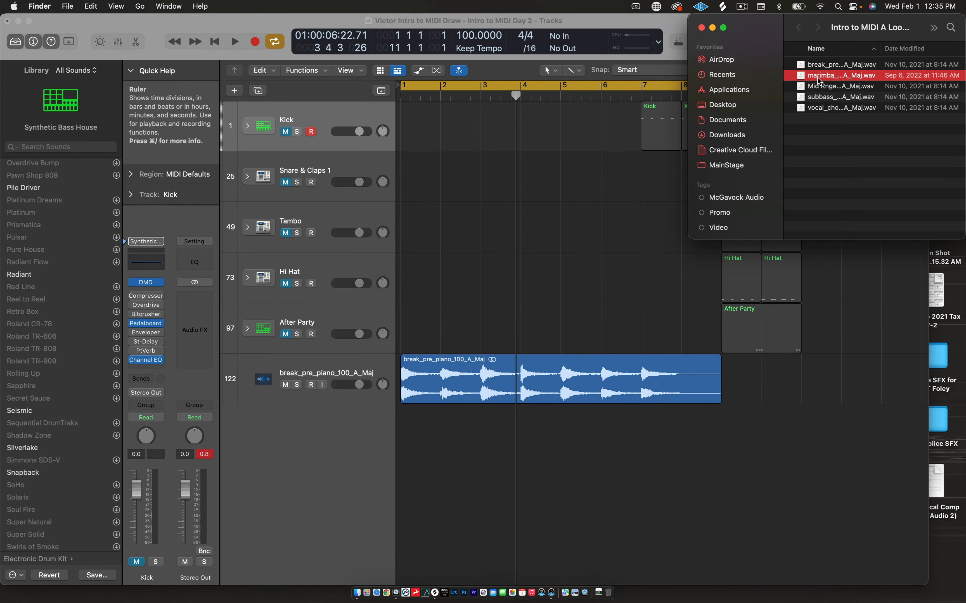
pyautogui.press('space')
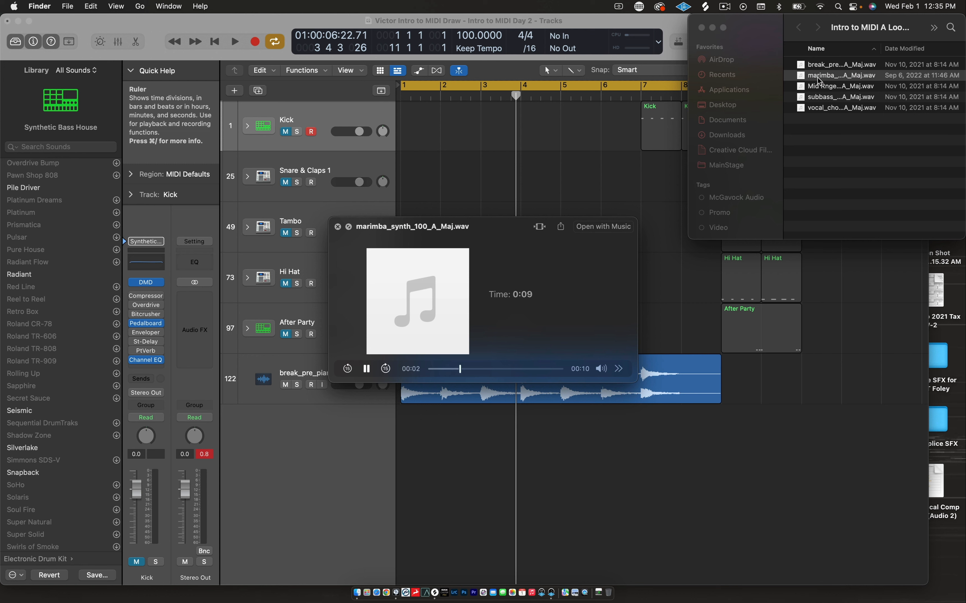
pyautogui.press('space')
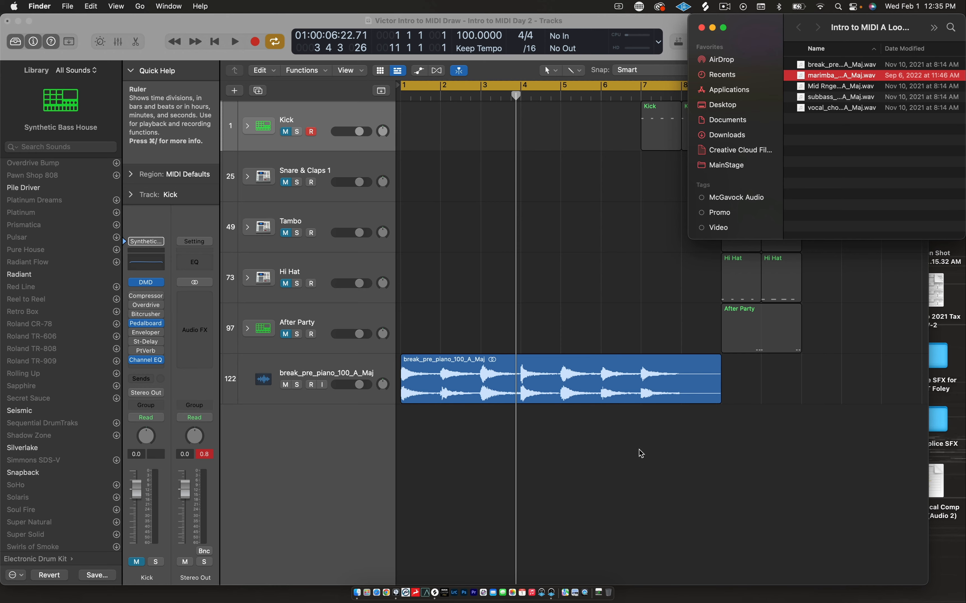
# Audition the subbass_synth loop with Quick Look
pyautogui.hscroll(5, 638, 451)
pyautogui.hscroll(3, 639, 450)
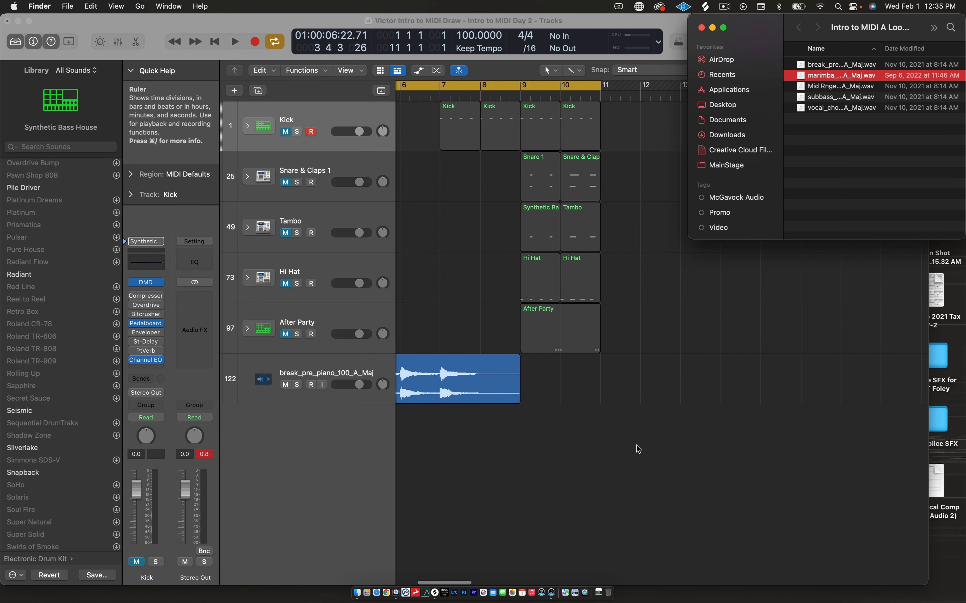
pyautogui.click(820, 97)
pyautogui.press('space')
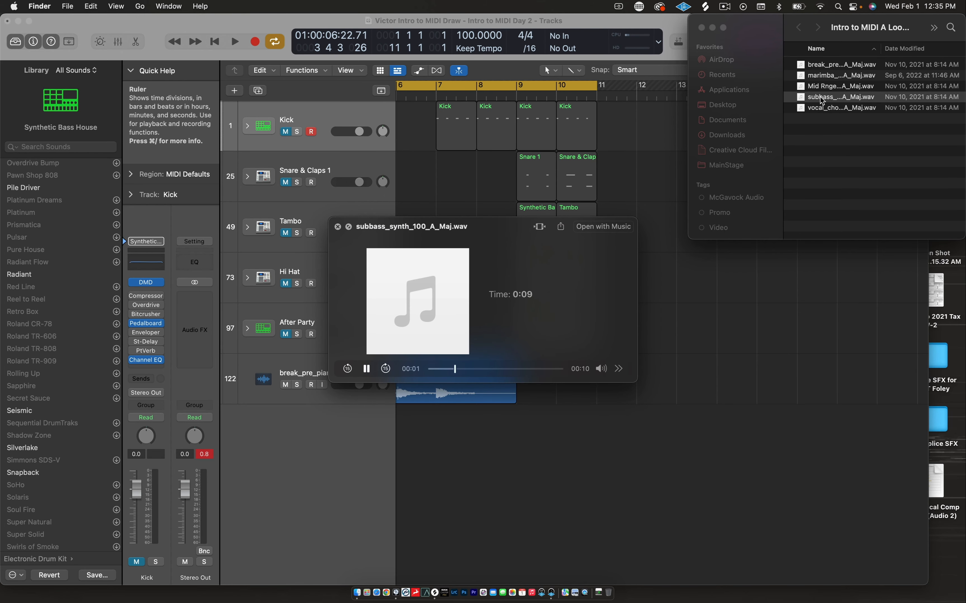
pyautogui.press('space')
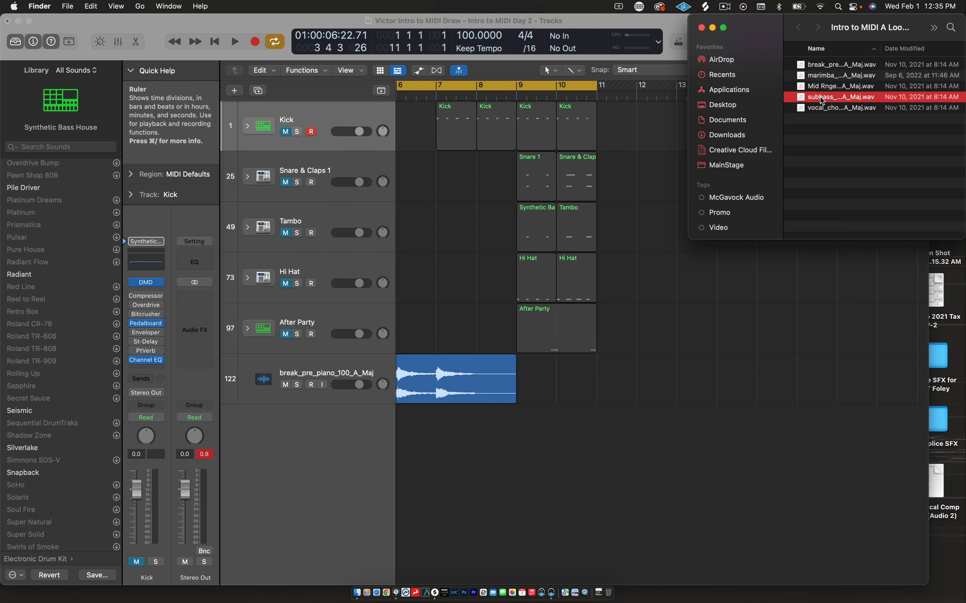
# Place marimba_synth_100_A_Maj.wav on a new audio track below the piano loop, starting at bar 9
pyautogui.click(825, 76)
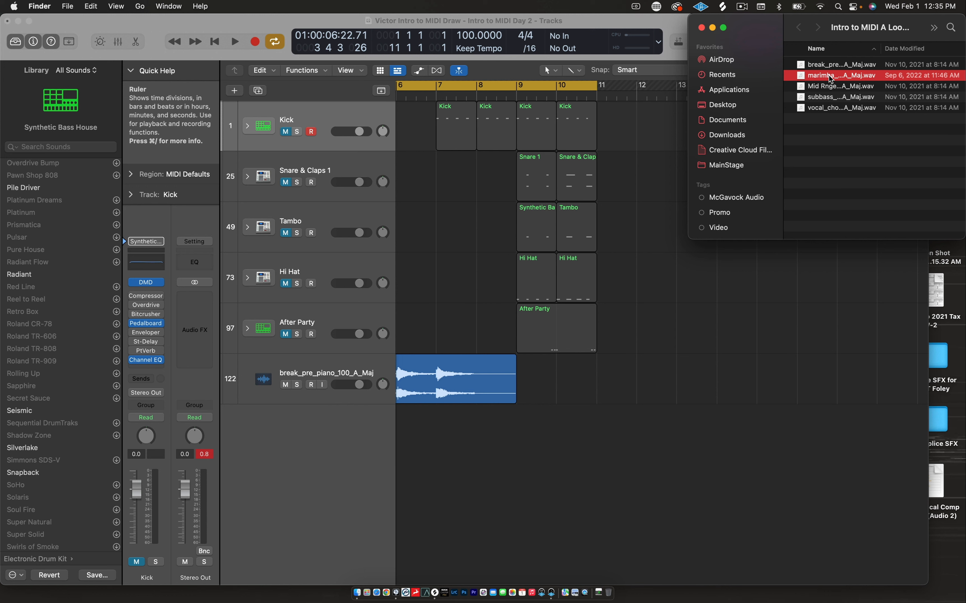
pyautogui.moveTo(828, 76); pyautogui.dragTo(518, 470)
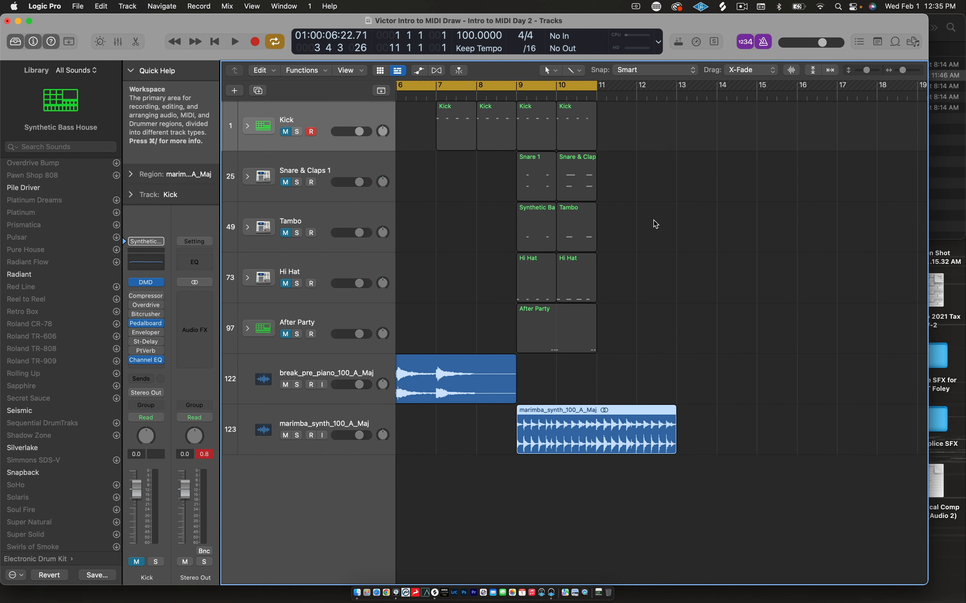
# Place subbass_synth_100_A_Maj.wav on a new audio track below the marimba, starting at bar 9, and extend the cycle area to bar 13
pyautogui.scroll(-5, 653, 220)
pyautogui.hscroll(-5, 653, 221)
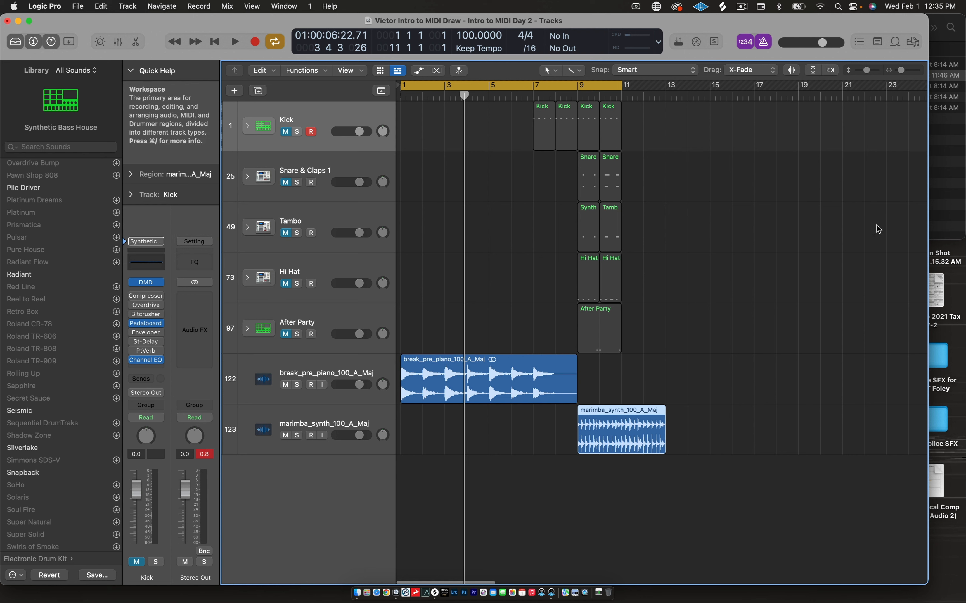
pyautogui.click(948, 182)
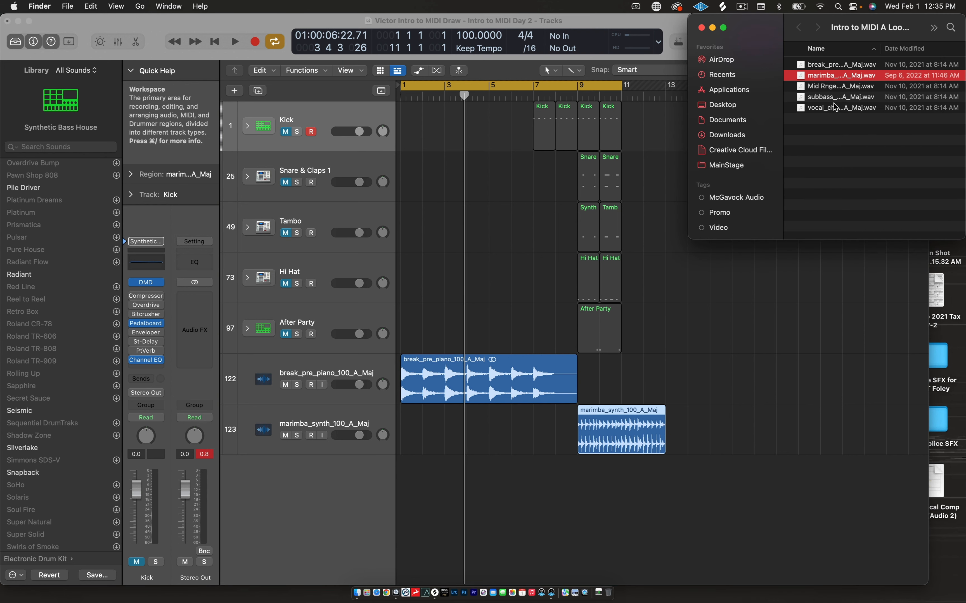
pyautogui.click(815, 99)
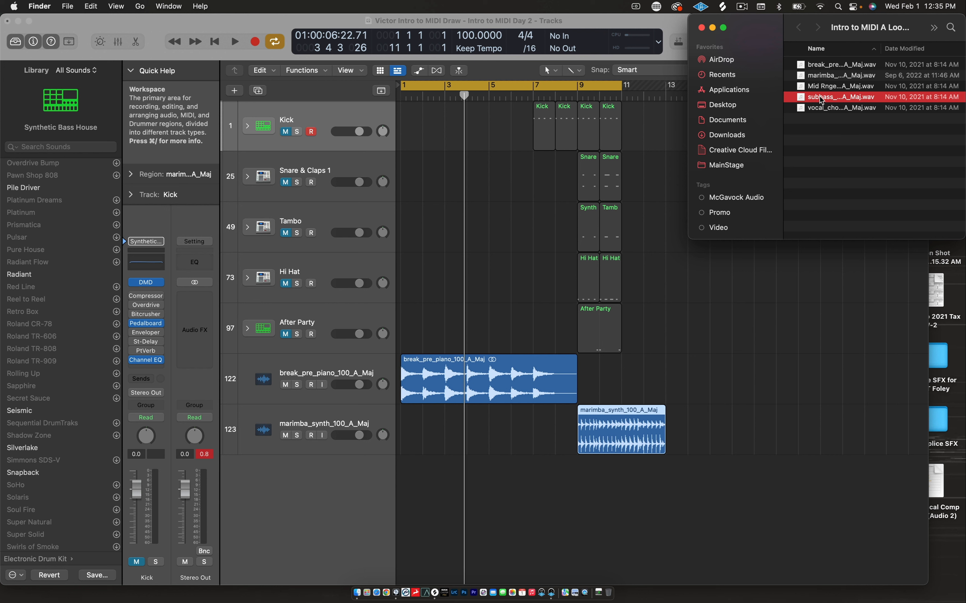
pyautogui.moveTo(819, 97); pyautogui.dragTo(579, 487)
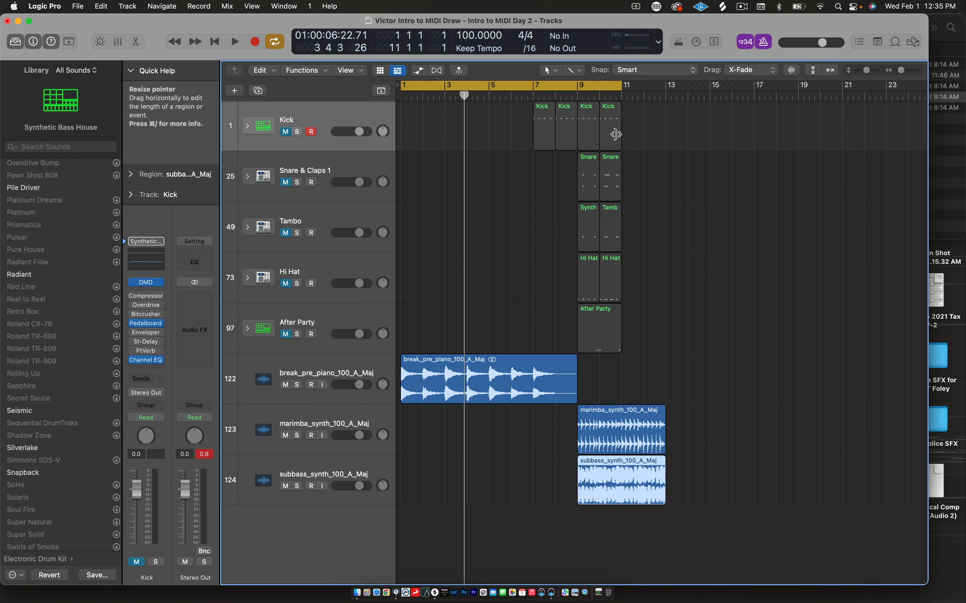
pyautogui.moveTo(622, 85); pyautogui.dragTo(665, 87)
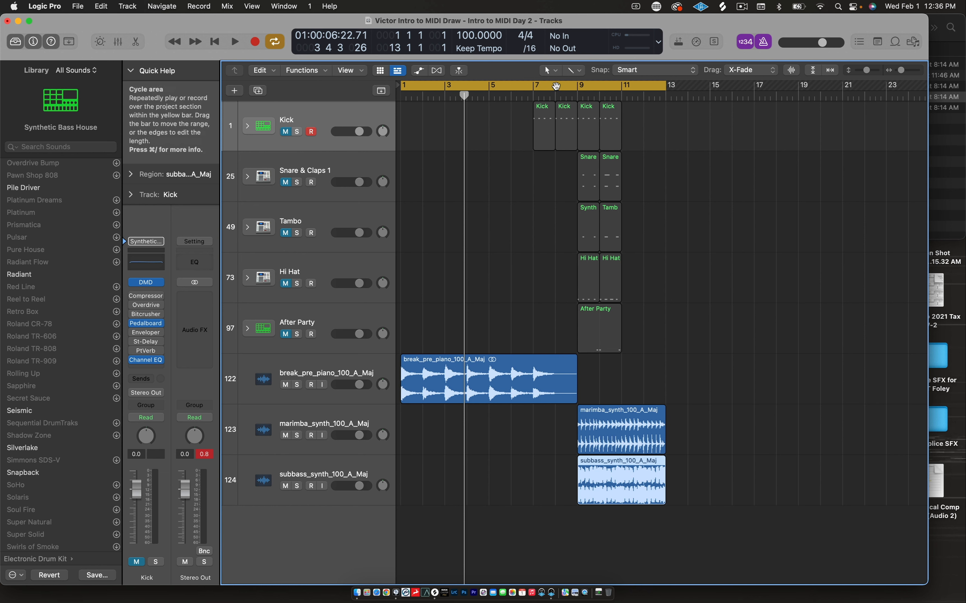
# Switch cycling off, play the arrangement from bar 7, then stop playback and clear the region selection
pyautogui.click(547, 91)
pyautogui.click(533, 93)
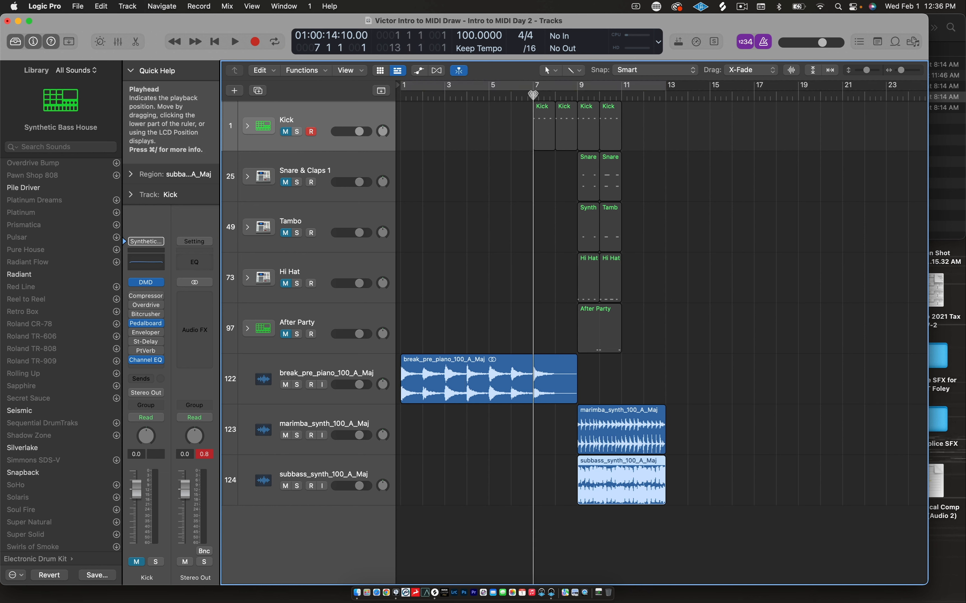
pyautogui.press('space')
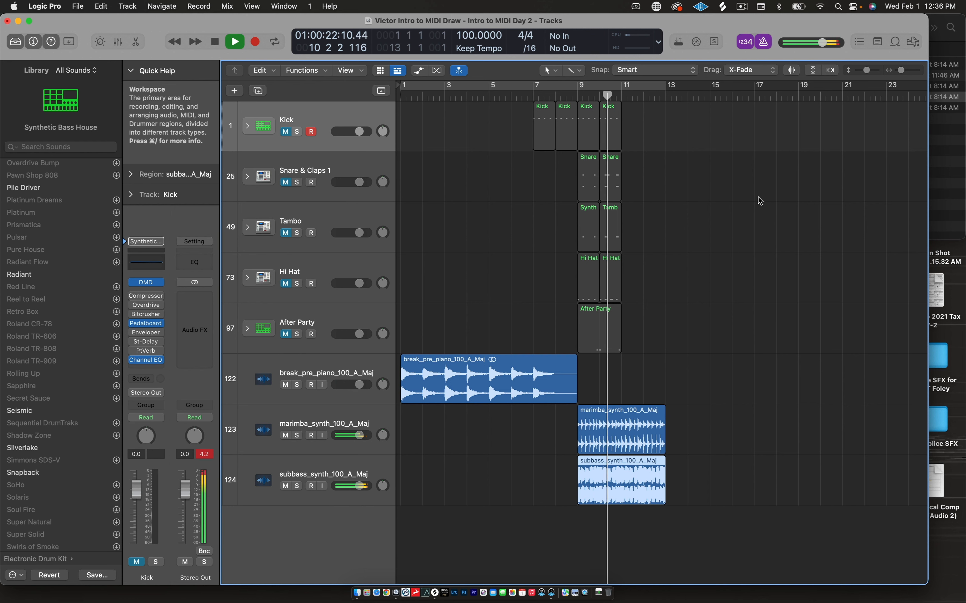
pyautogui.press('space')
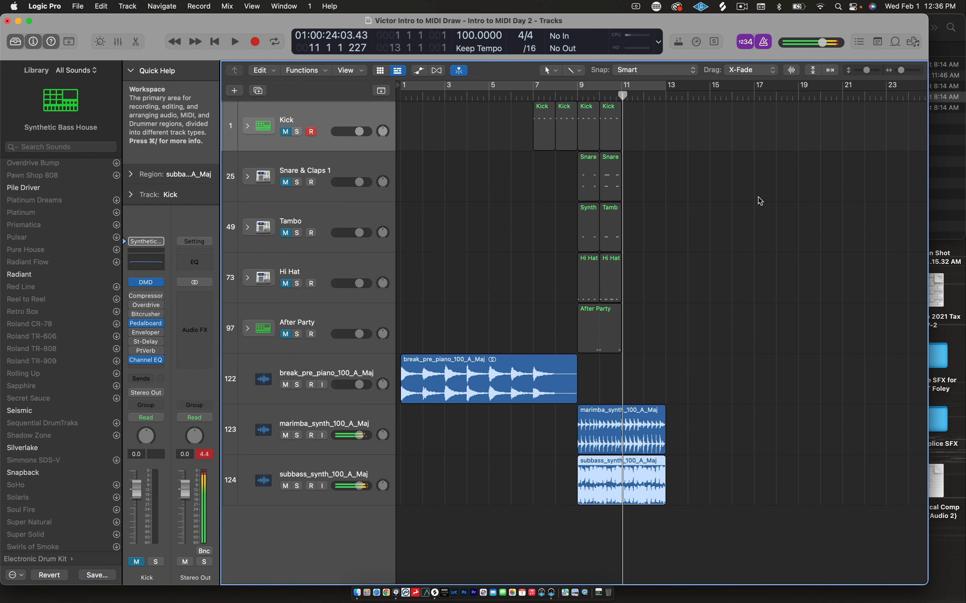
pyautogui.click(760, 201)
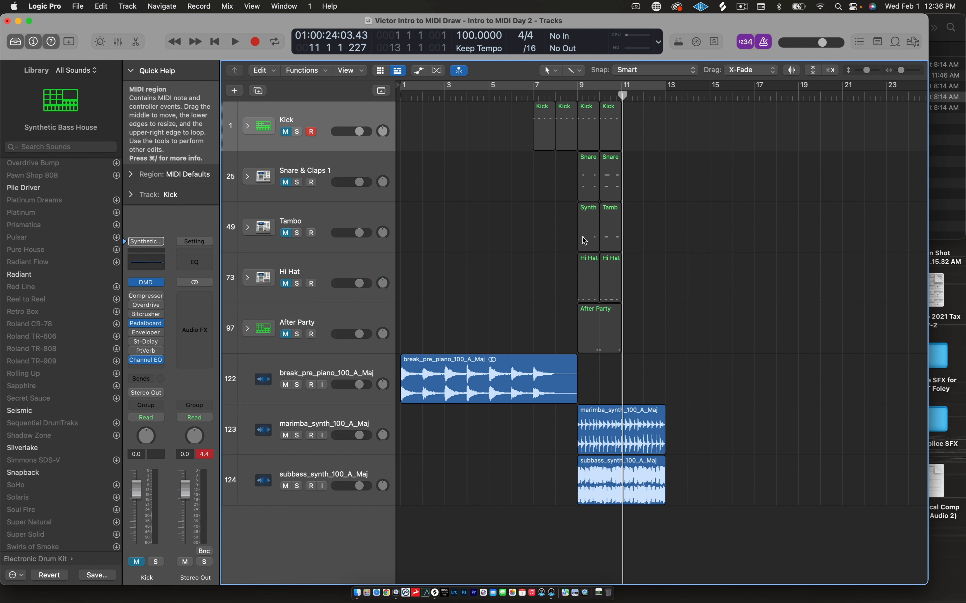
# Unmute the Kick, Snare & Claps 1, Tambo, Hi Hat and After Party tracks
pyautogui.click(286, 132)
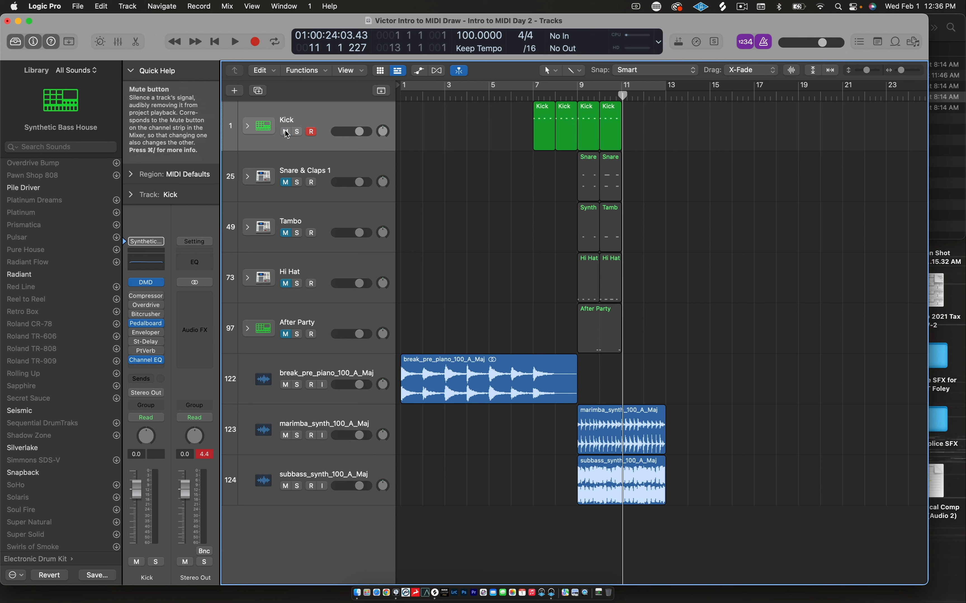
pyautogui.moveTo(286, 182); pyautogui.dragTo(286, 345)
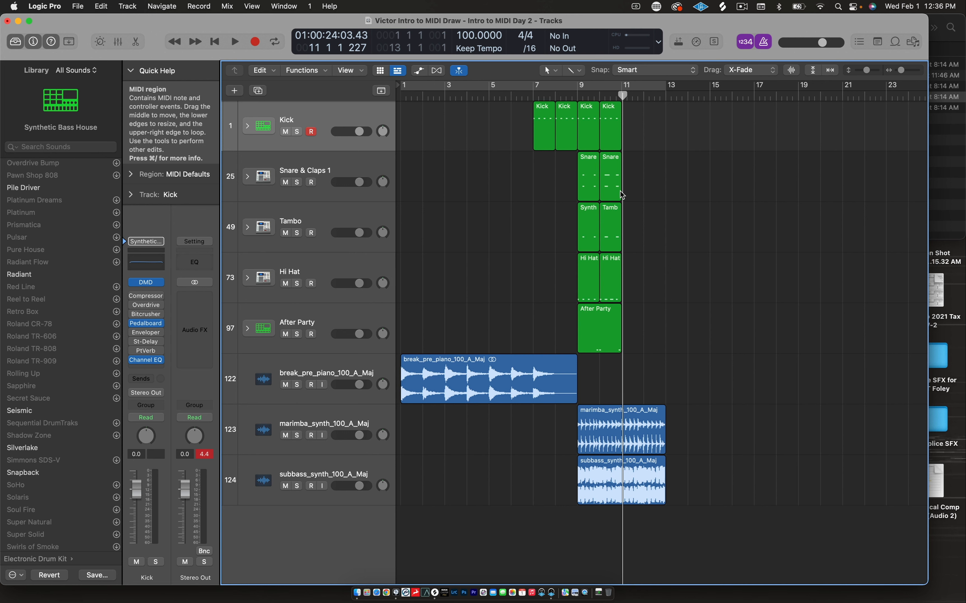
# Select all the drum regions and move them four bars later so the first Kick region starts at bar 11
pyautogui.moveTo(679, 139); pyautogui.dragTo(436, 326)
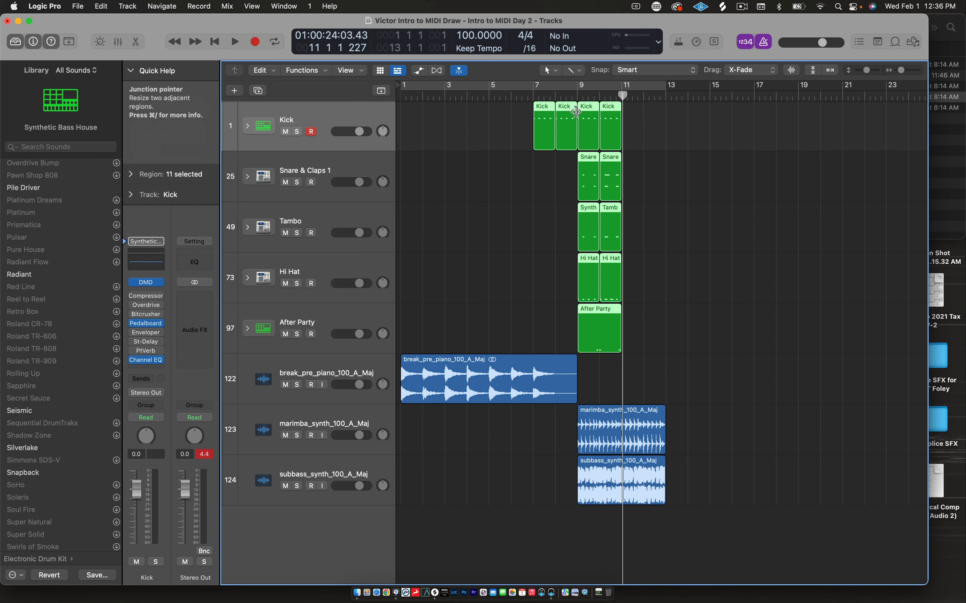
pyautogui.moveTo(545, 132); pyautogui.dragTo(638, 131)
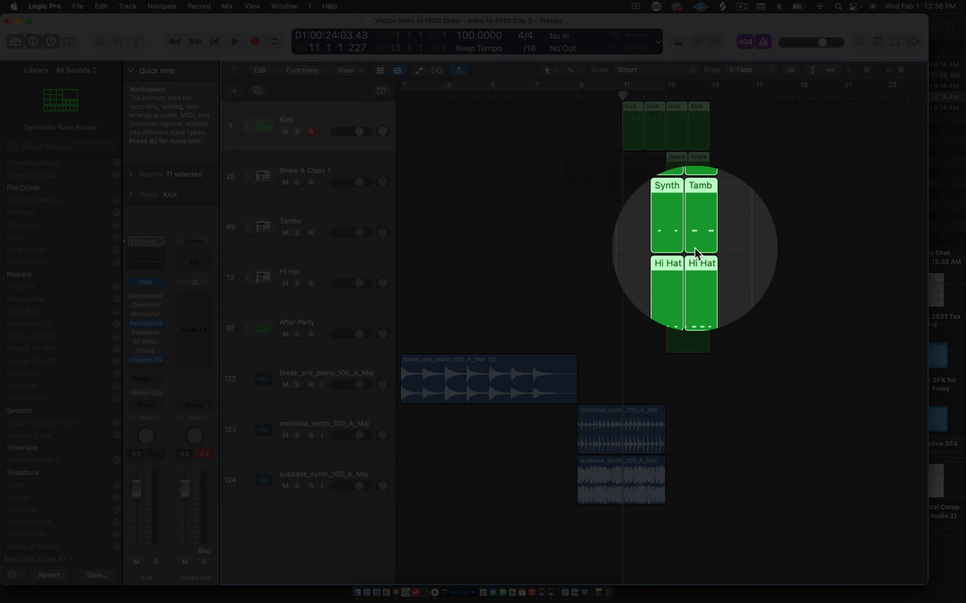
# Move the playhead to bar 9, the start of the marimba and subbass regions
pyautogui.moveTo(901, 71); pyautogui.dragTo(904, 74)
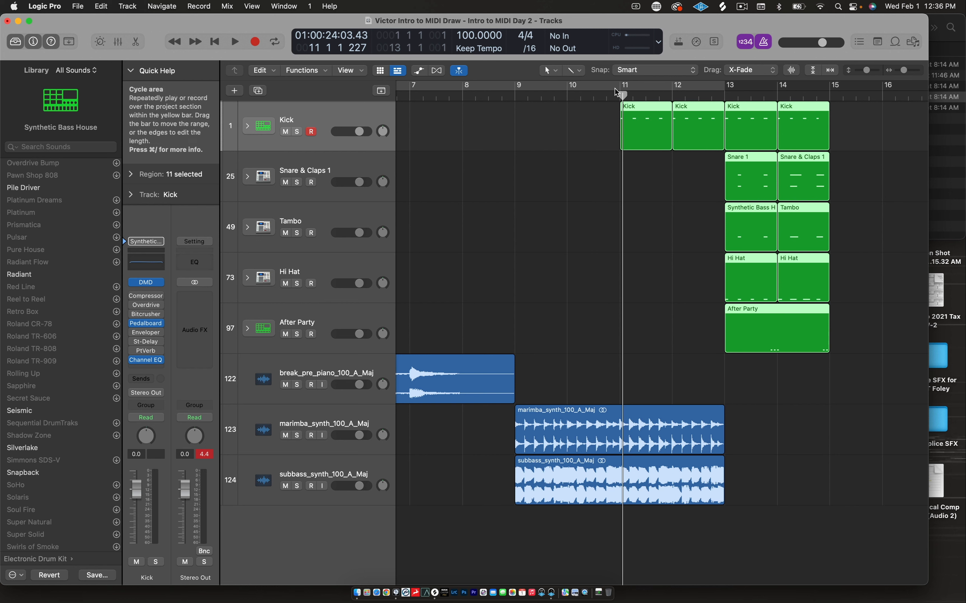
pyautogui.moveTo(621, 95); pyautogui.dragTo(515, 105)
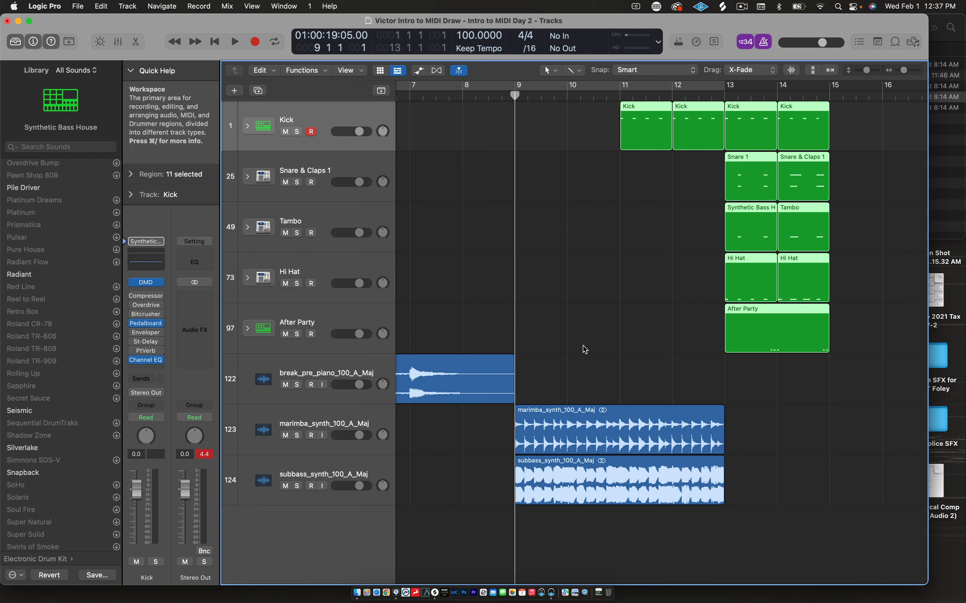
pyautogui.hscroll(-3, 585, 350)
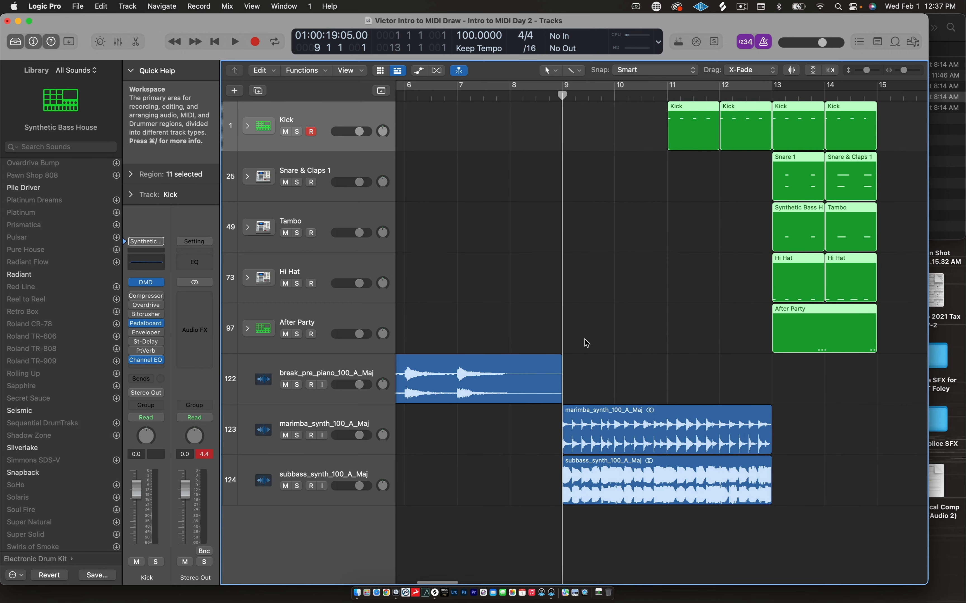
pyautogui.hscroll(-1, 585, 342)
pyautogui.scroll(-5, 585, 342)
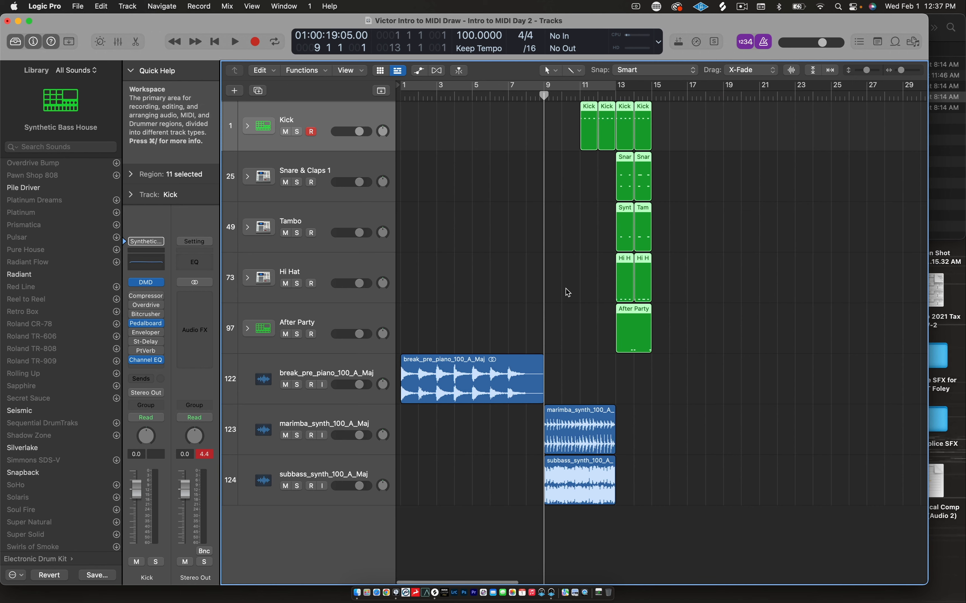
pyautogui.scroll(5, 567, 292)
pyautogui.hscroll(5, 568, 292)
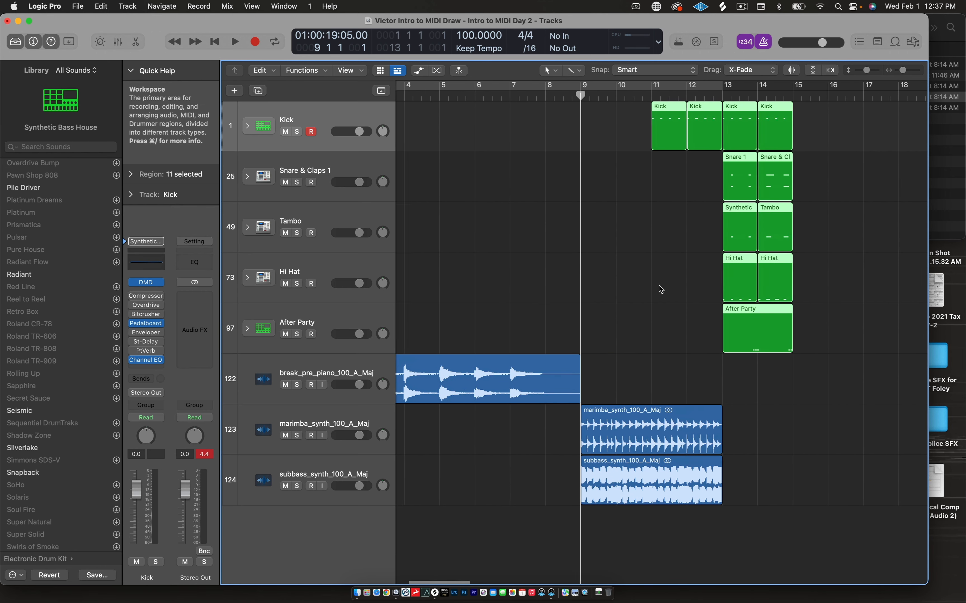
pyautogui.hscroll(1, 566, 174)
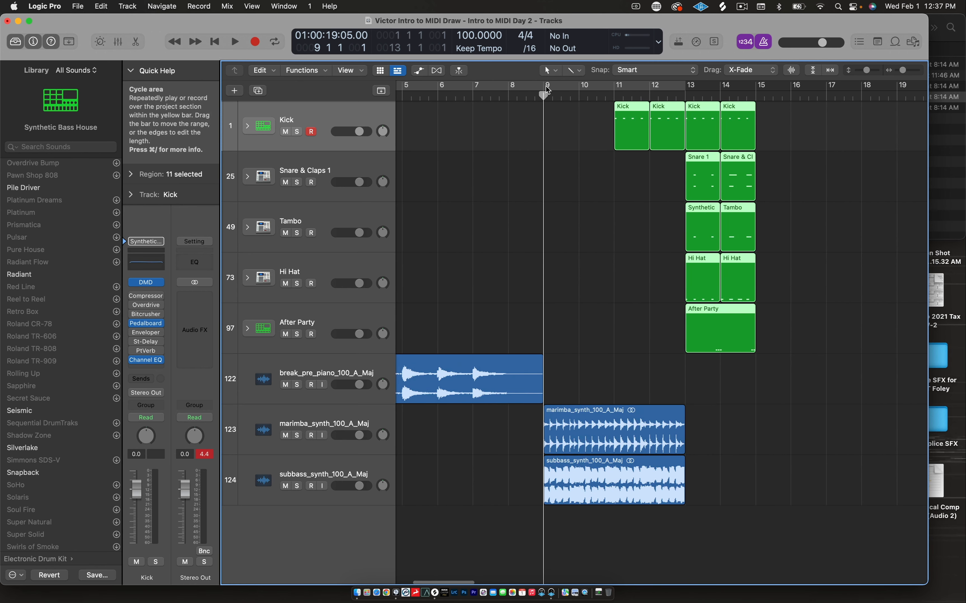
# Set the cycle area from bar 7 to bar 13, then play the section and stop it
pyautogui.click(476, 88)
pyautogui.moveTo(490, 89); pyautogui.dragTo(677, 100)
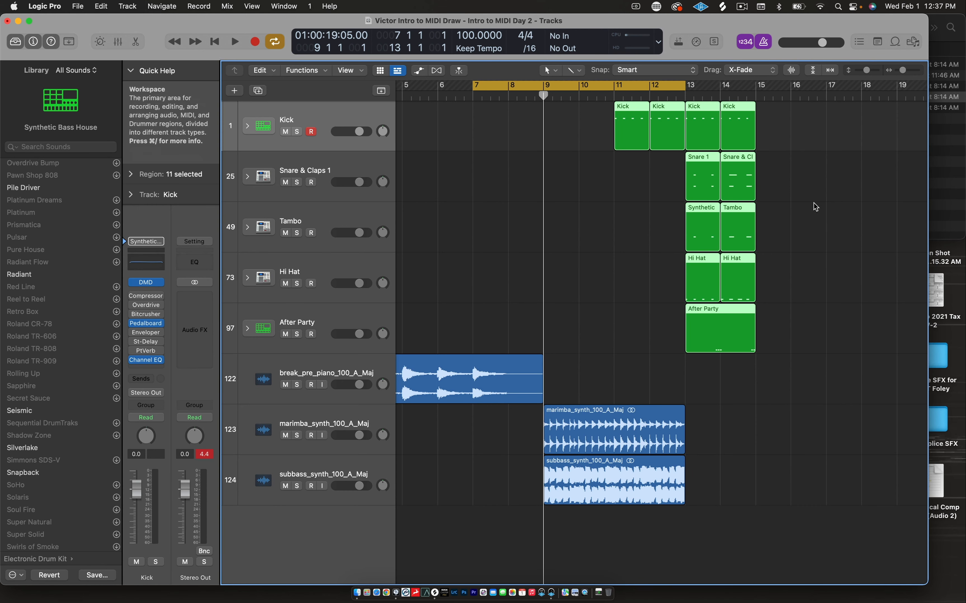
pyautogui.press('space')
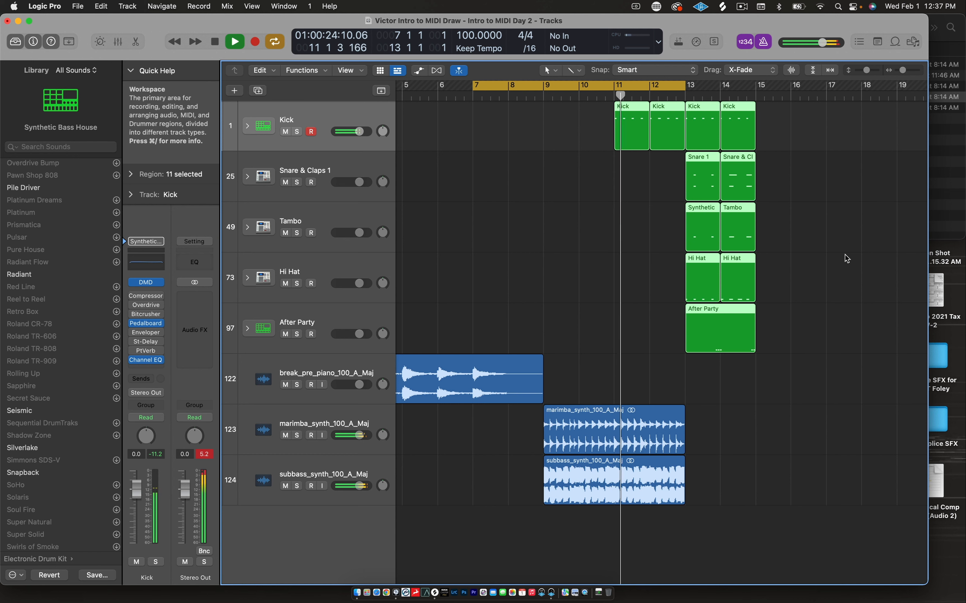
pyautogui.press('space')
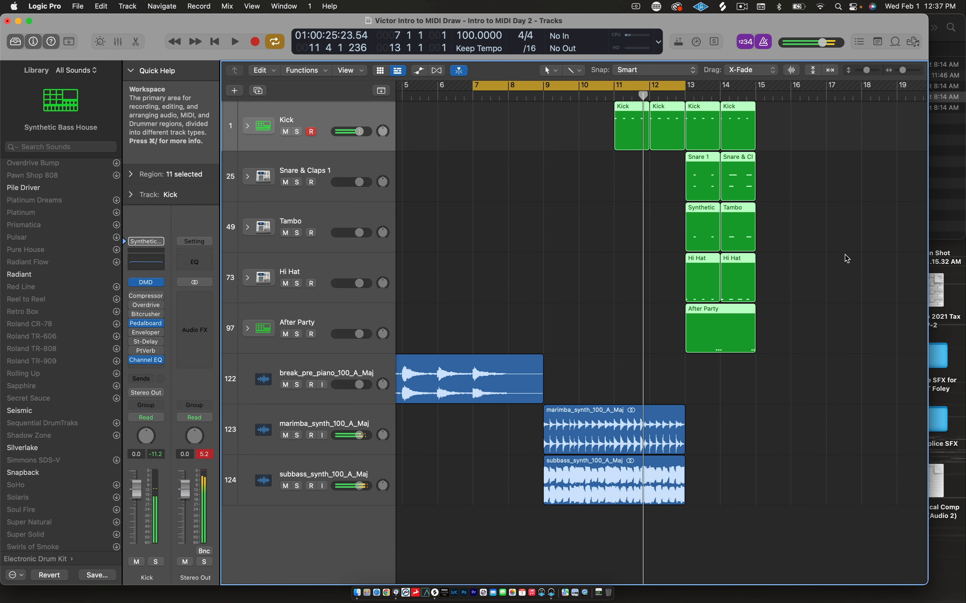
# Extend the end of the cycle area to bar 20
pyautogui.press('super+Left')
pyautogui.press('super+Left')
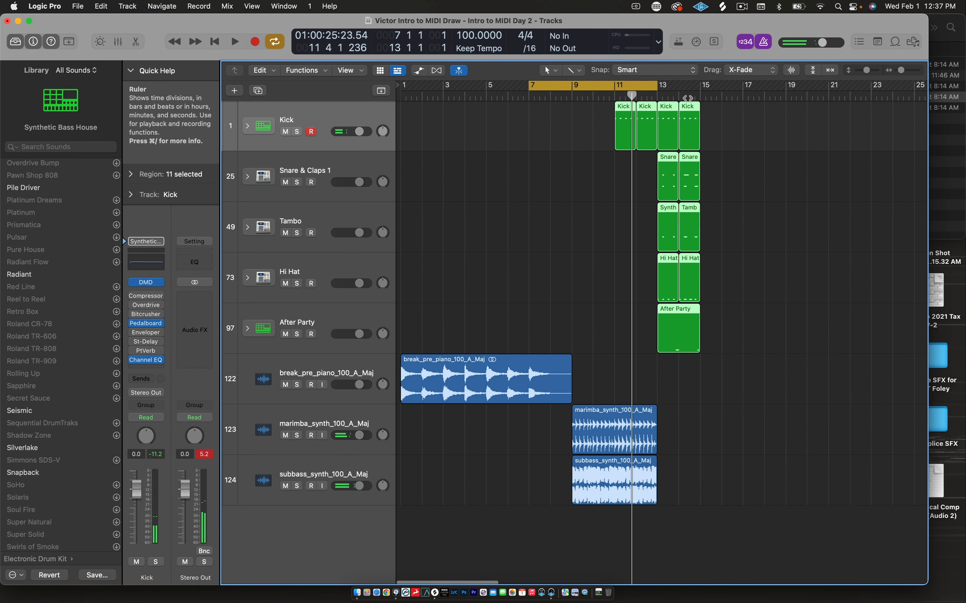
pyautogui.moveTo(653, 88); pyautogui.dragTo(823, 88)
pyautogui.press('super+Right')
pyautogui.press('super+Right')
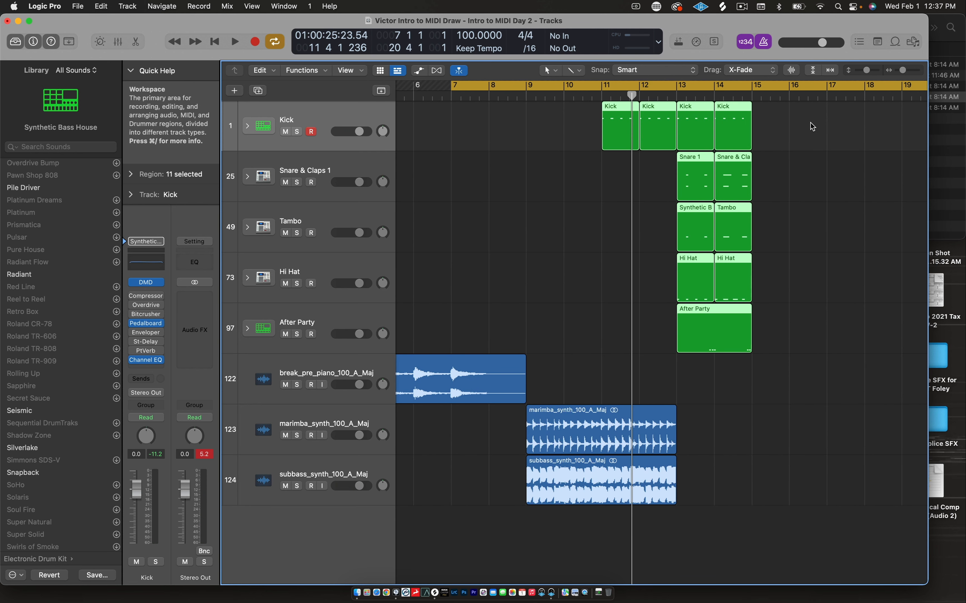
# Select all the drum regions and move them two bars later so the first Kick region starts at bar 13
pyautogui.moveTo(813, 127); pyautogui.dragTo(605, 312)
pyautogui.moveTo(616, 127); pyautogui.dragTo(687, 113)
# Set the cycle area to run from bar 1 to bar 15
pyautogui.scroll(-5, 594, 168)
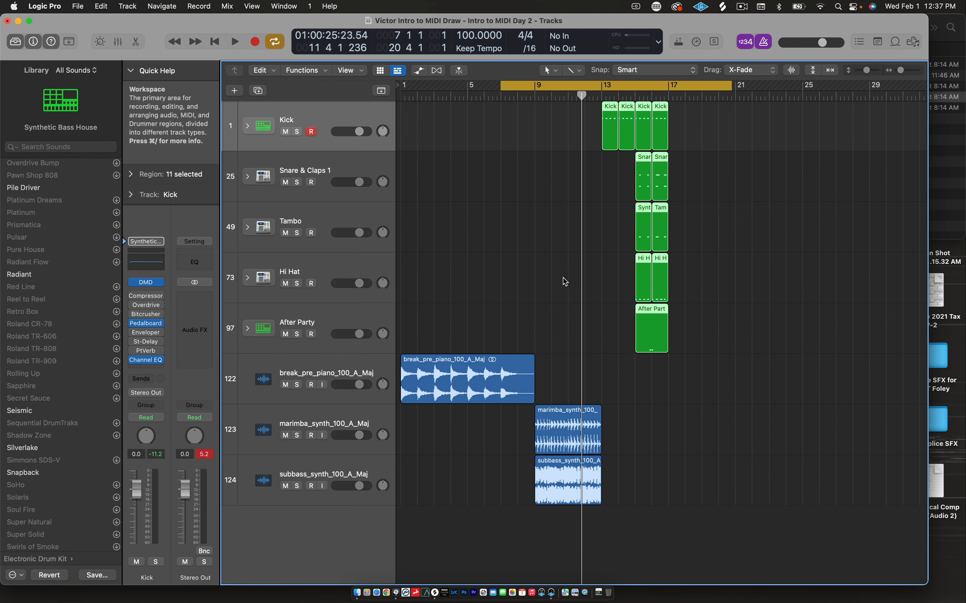
pyautogui.scroll(5, 565, 281)
pyautogui.scroll(-2, 565, 281)
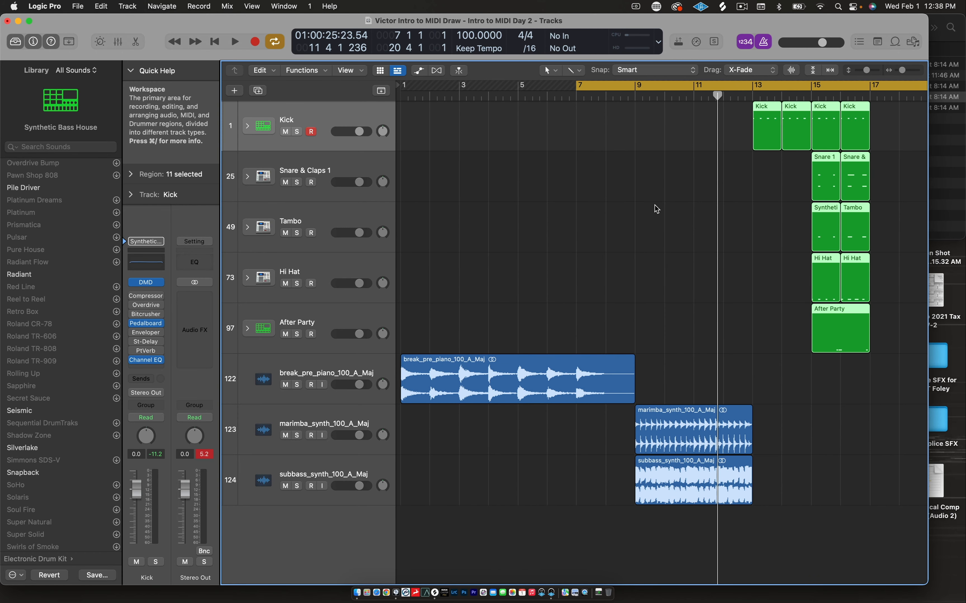
pyautogui.scroll(-3, 573, 242)
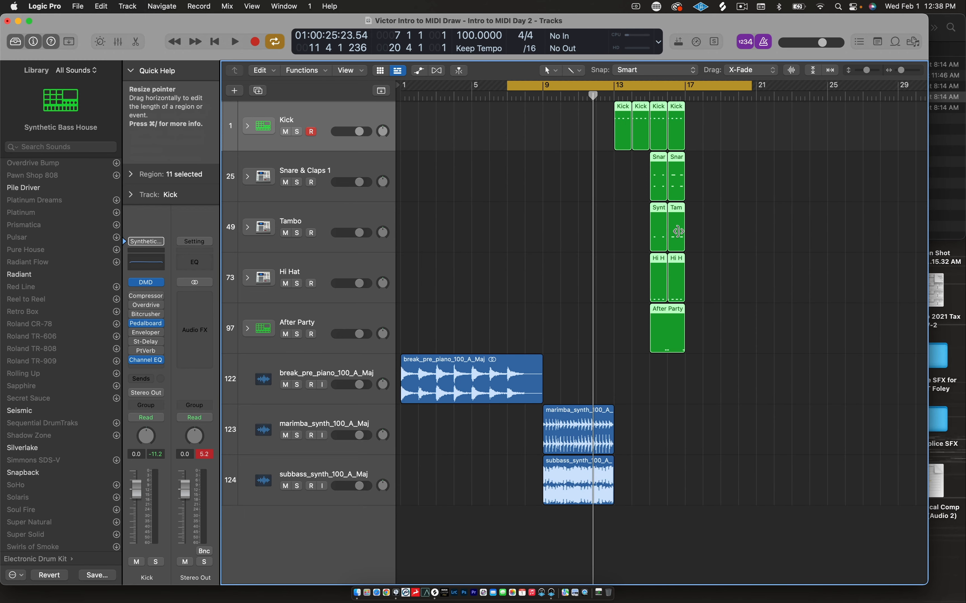
pyautogui.moveTo(507, 82); pyautogui.dragTo(397, 97)
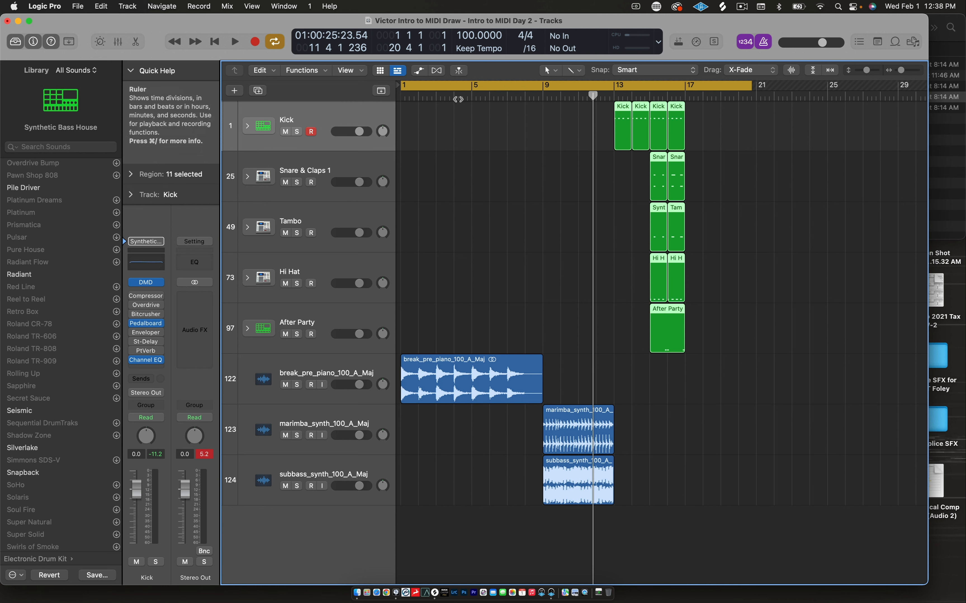
pyautogui.moveTo(750, 85); pyautogui.dragTo(646, 137)
# Move all the selected drum regions four bars earlier so the first Kick region starts at bar 9, aligned with the marimba and subbass
pyautogui.press('super+Right')
pyautogui.press('super+Right')
pyautogui.press('super+Right')
pyautogui.press('super+Right')
pyautogui.press('super+Right')
pyautogui.hscroll(1, 646, 137)
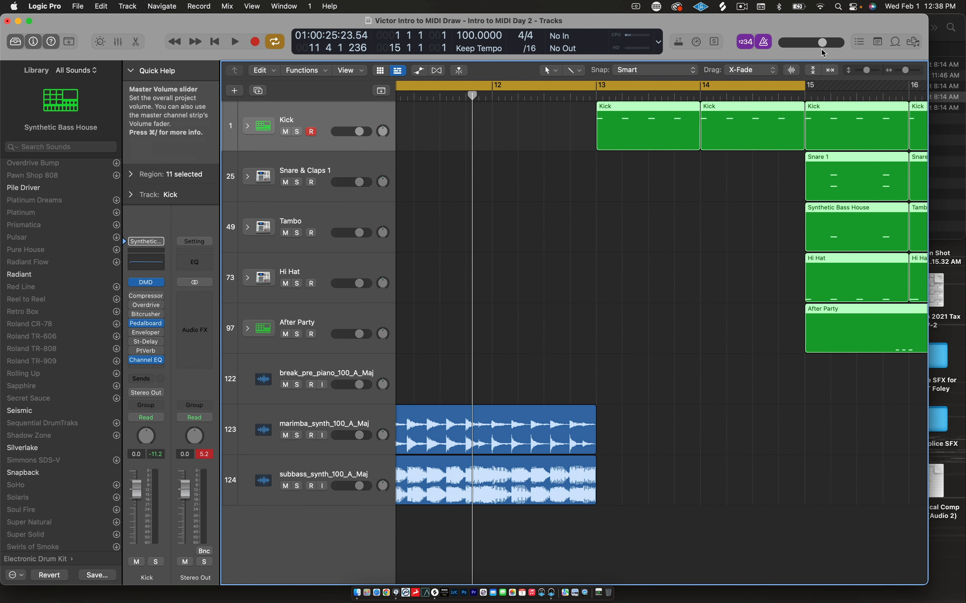
pyautogui.scroll(-5, 615, 237)
pyautogui.hscroll(-10, 615, 237)
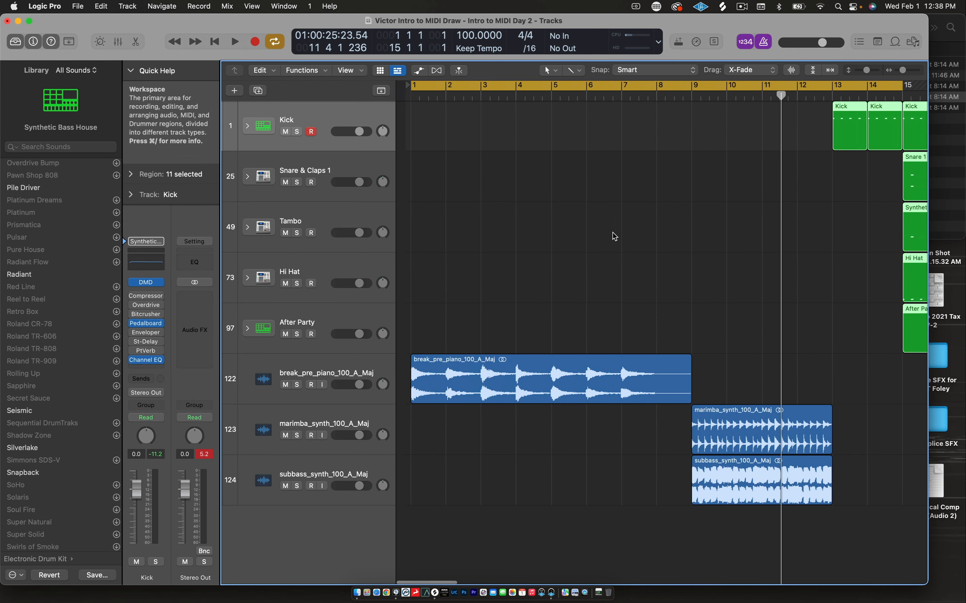
pyautogui.scroll(-2, 615, 237)
pyautogui.scroll(-1, 615, 237)
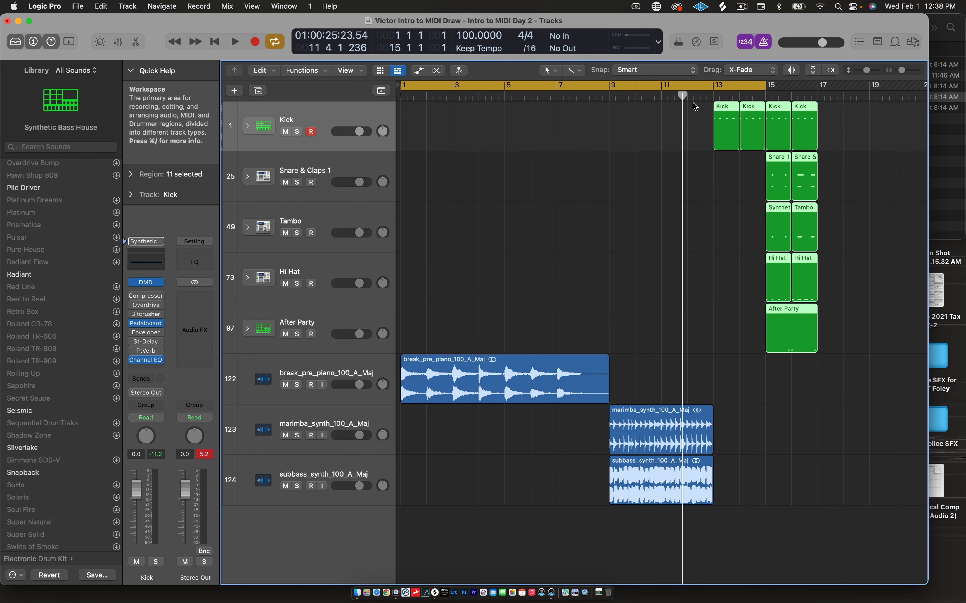
pyautogui.press('super+Right')
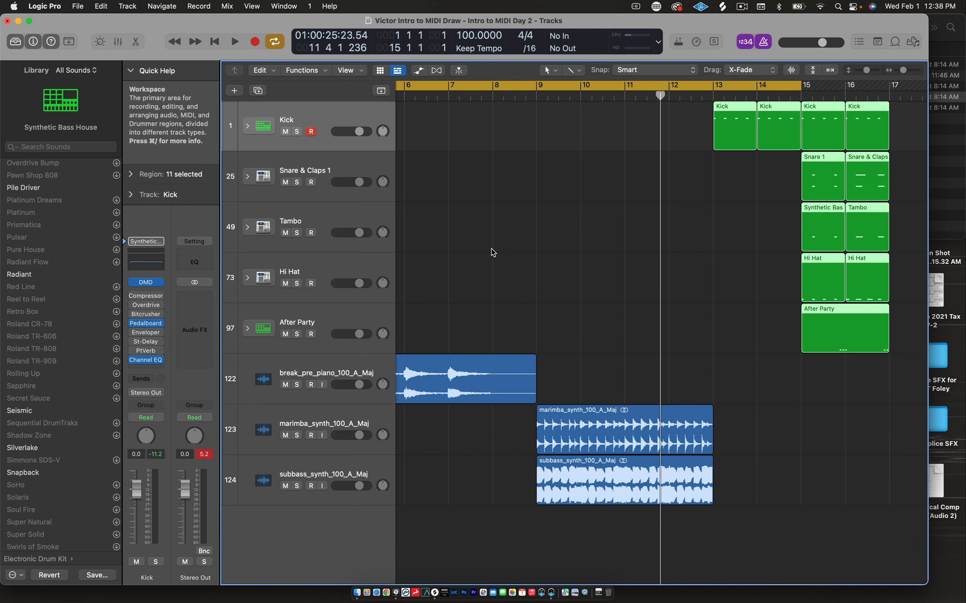
pyautogui.press('super+Left')
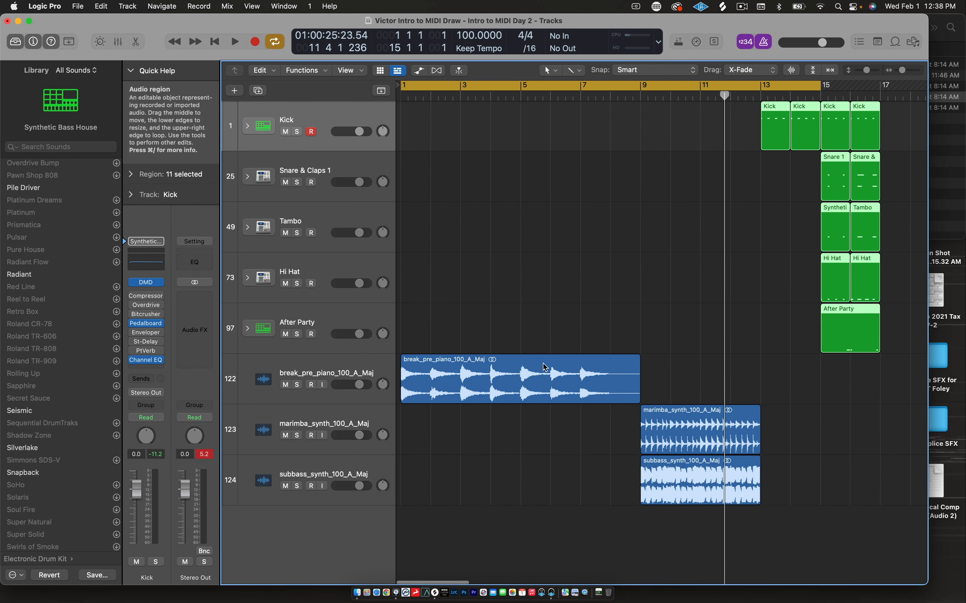
pyautogui.moveTo(812, 131); pyautogui.dragTo(697, 140)
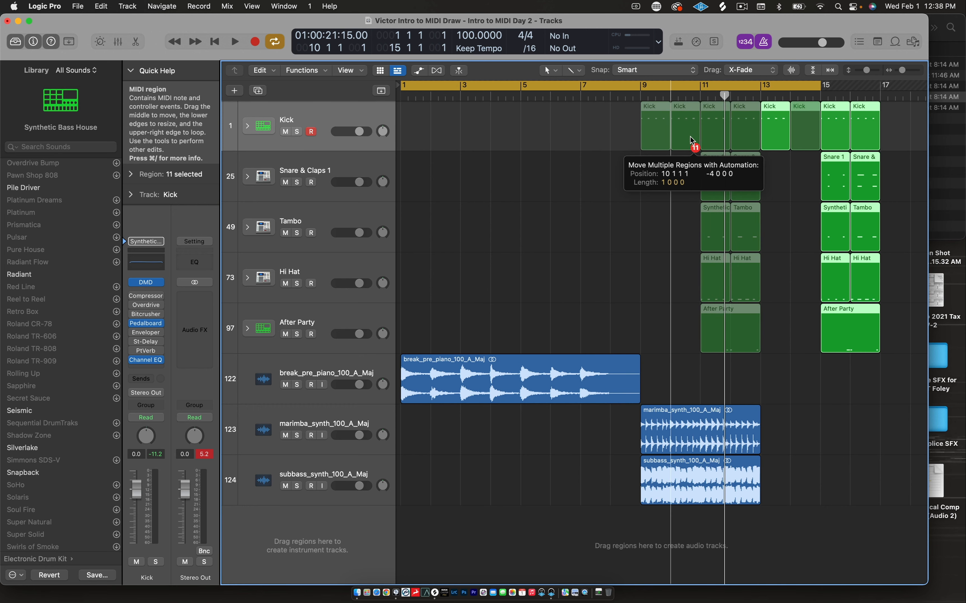
pyautogui.moveTo(690, 136); pyautogui.dragTo(691, 137)
pyautogui.scroll(5, 691, 137)
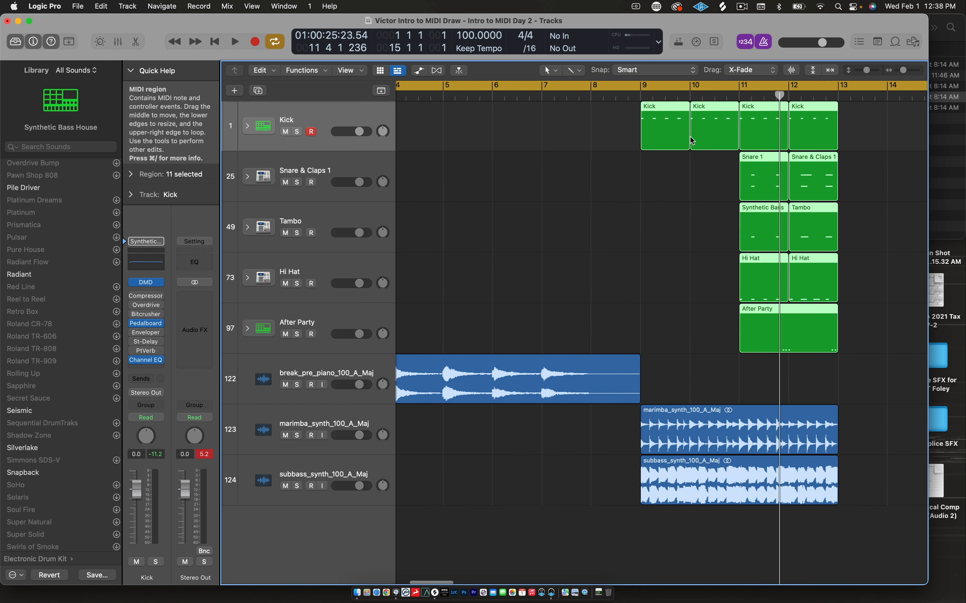
# Replace the current cycle area with one running from bar 9 to bar 13
pyautogui.hscroll(2, 691, 136)
pyautogui.hscroll(3, 691, 137)
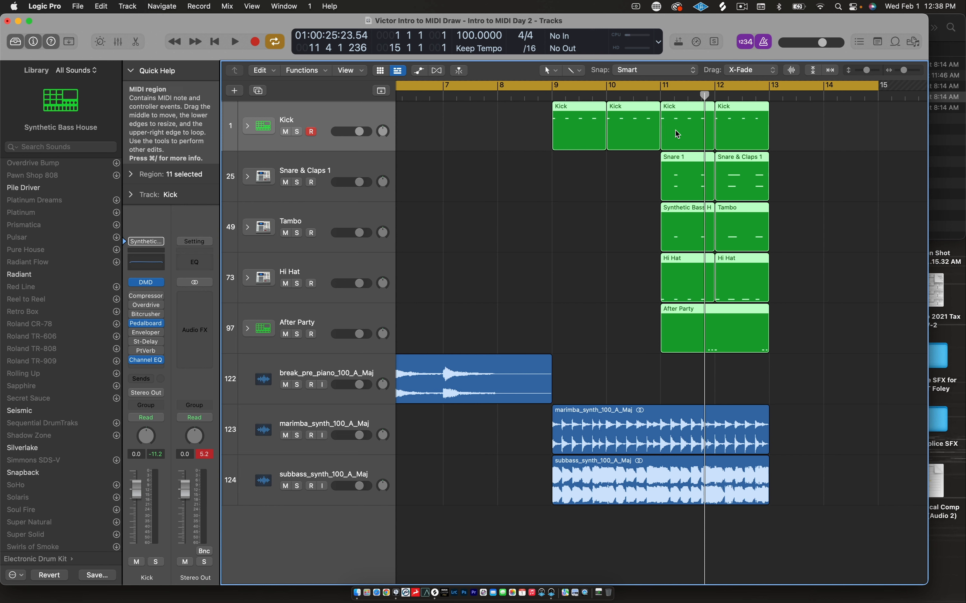
pyautogui.click(655, 87)
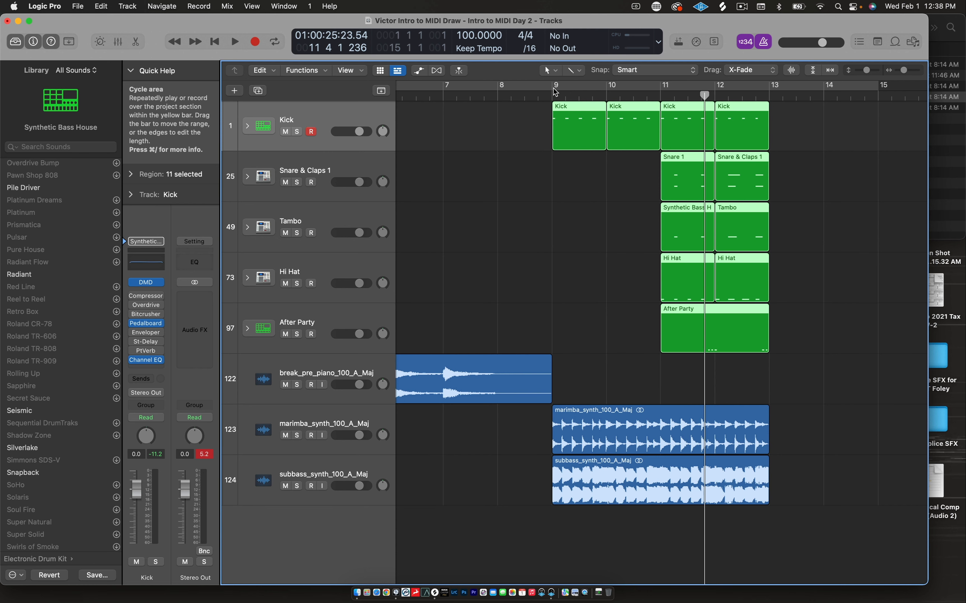
pyautogui.moveTo(555, 92); pyautogui.dragTo(778, 100)
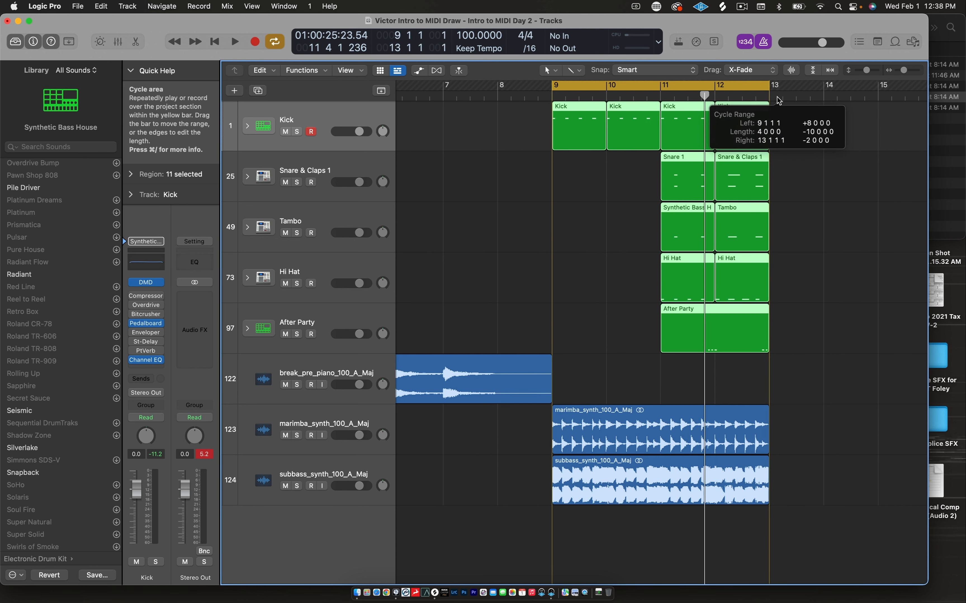
# Play back the cycled section of drums, marimba and subbass to check how they sound together
pyautogui.press('super+Left')
pyautogui.press('super+Left')
pyautogui.press('super+Left')
pyautogui.press('super+Left')
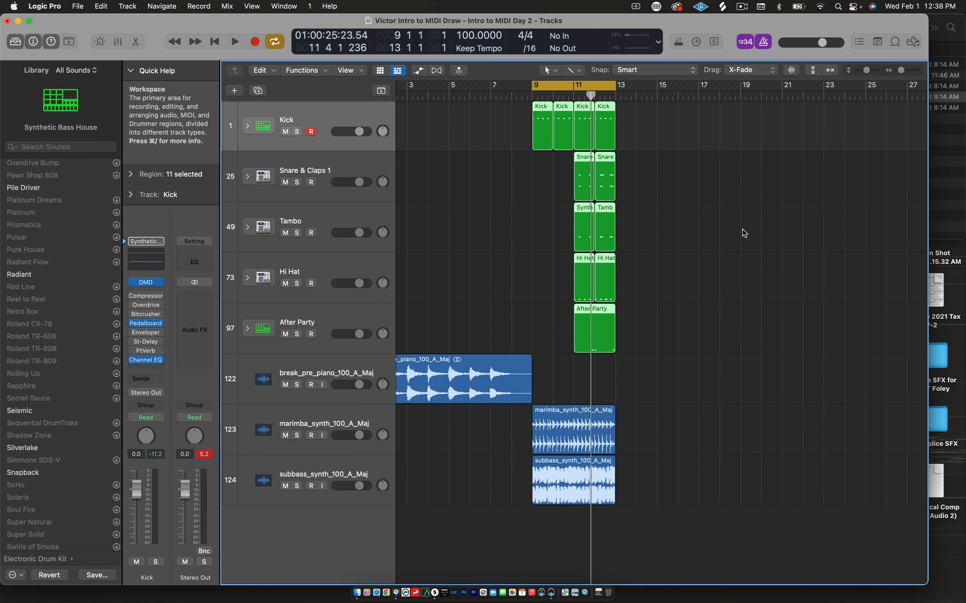
pyautogui.press('space')
pyautogui.press('space')
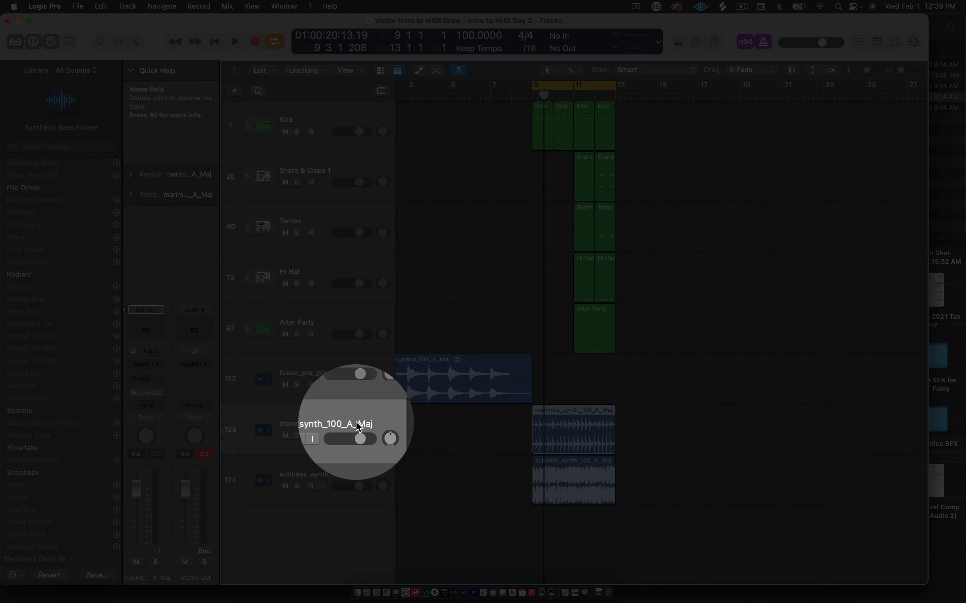
# Open the mixer, play the section, and lower the marimba_synth track's volume to -4.0 dB
pyautogui.click(358, 435)
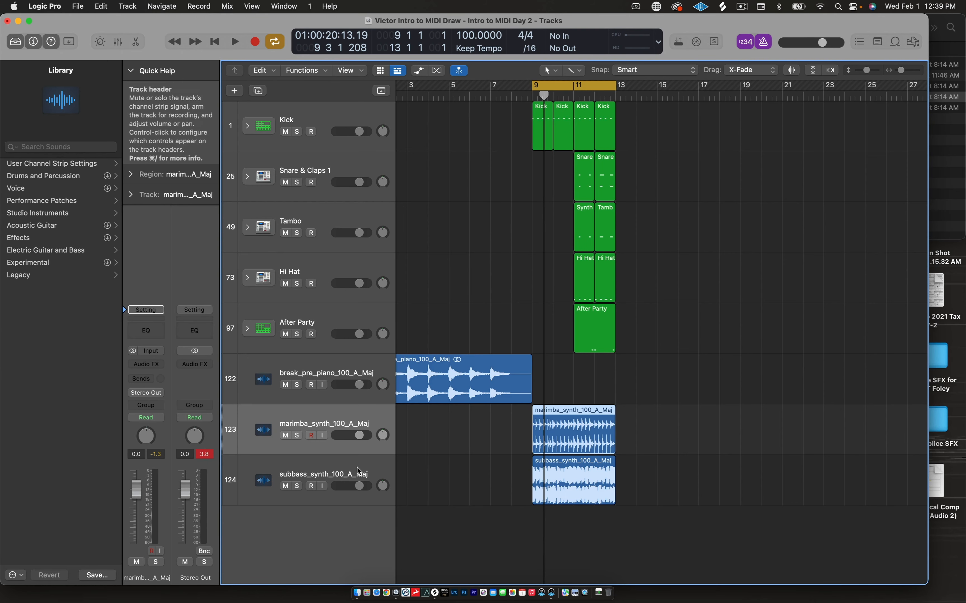
pyautogui.click(357, 486)
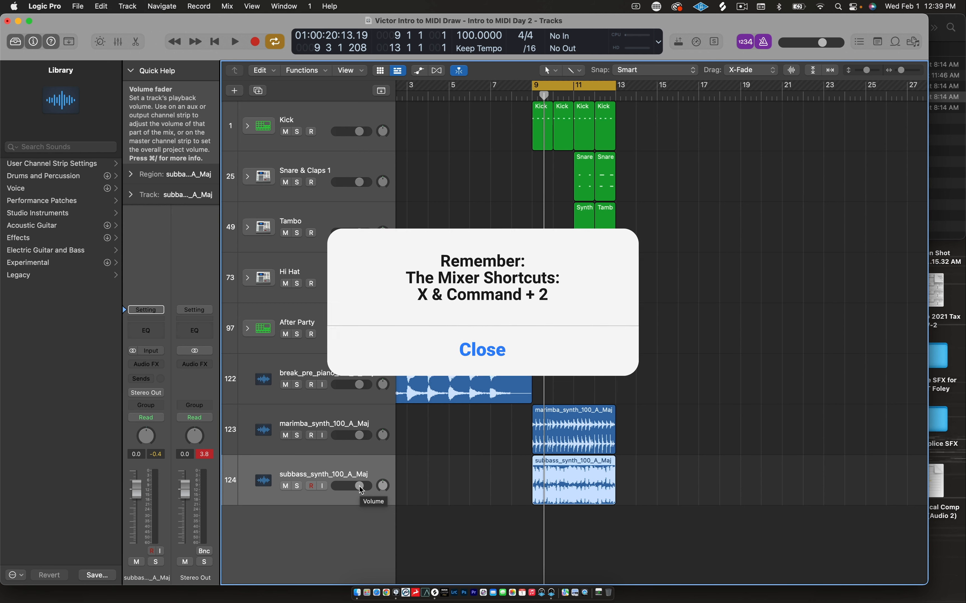
pyautogui.press('x')
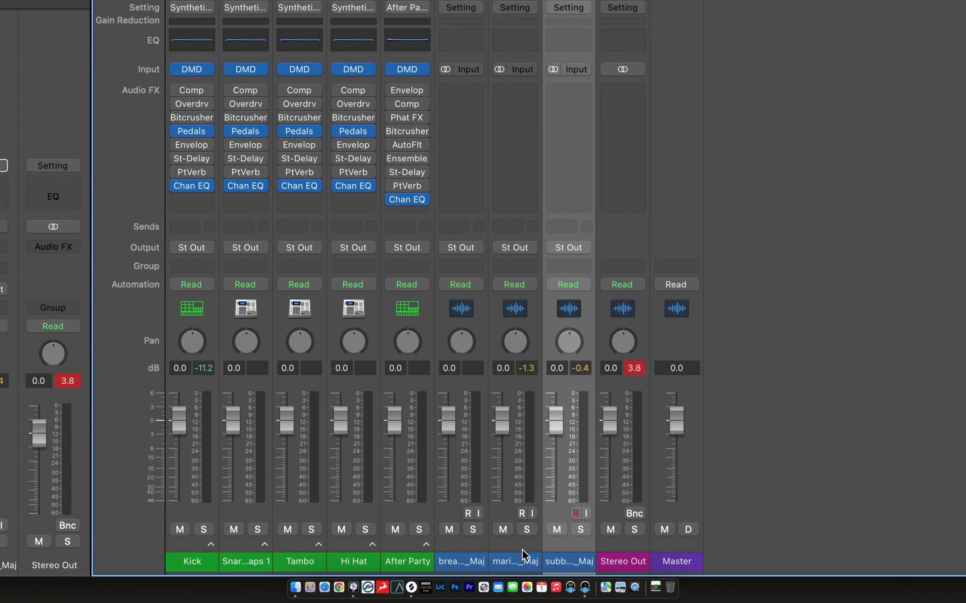
pyautogui.press('space')
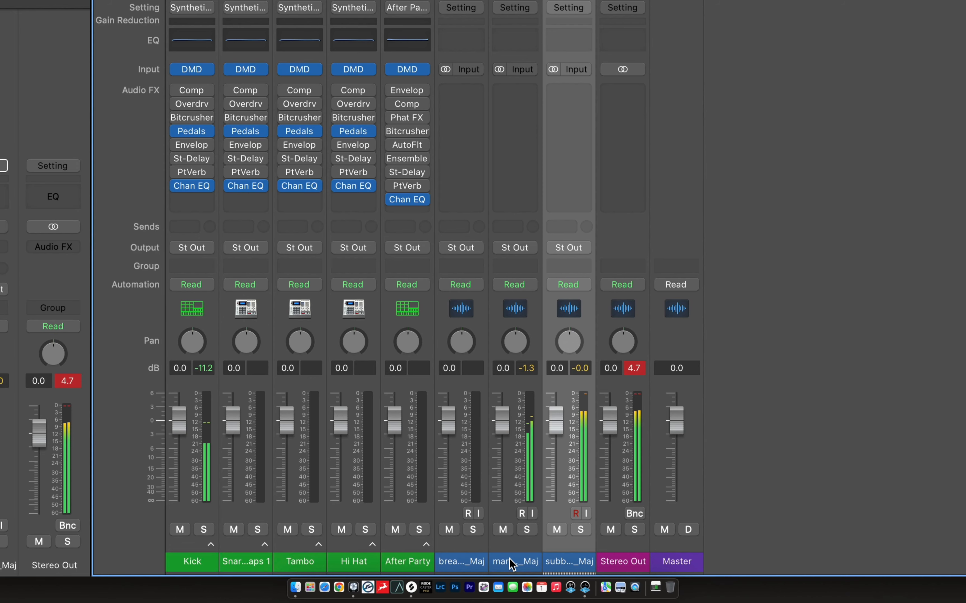
pyautogui.click(511, 561)
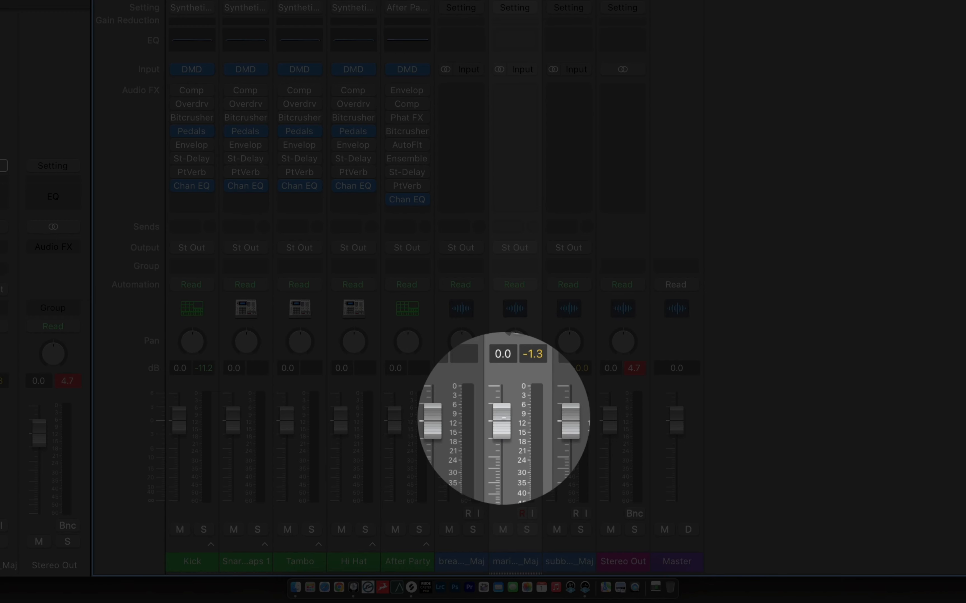
pyautogui.moveTo(502, 419); pyautogui.dragTo(502, 439)
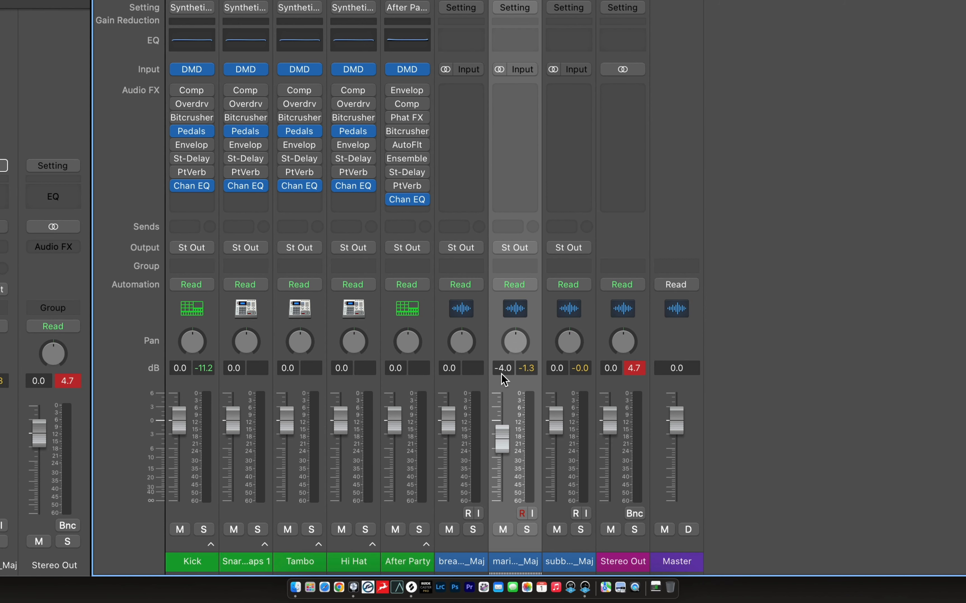
# Lower the subbass_synth track's volume to -9.2 dB and close the mixer
pyautogui.click(576, 561)
pyautogui.moveTo(556, 421); pyautogui.dragTo(556, 455)
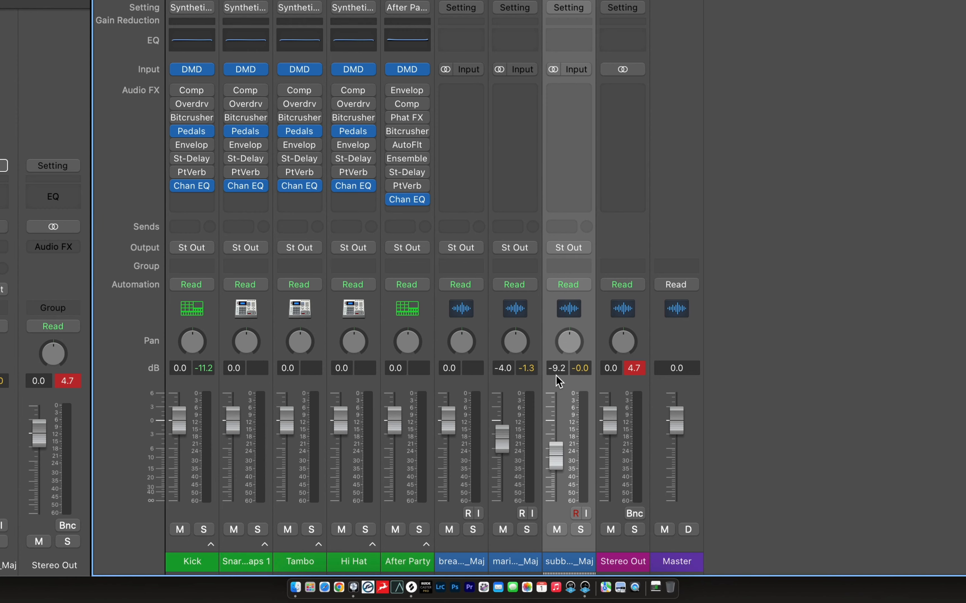
pyautogui.press('x')
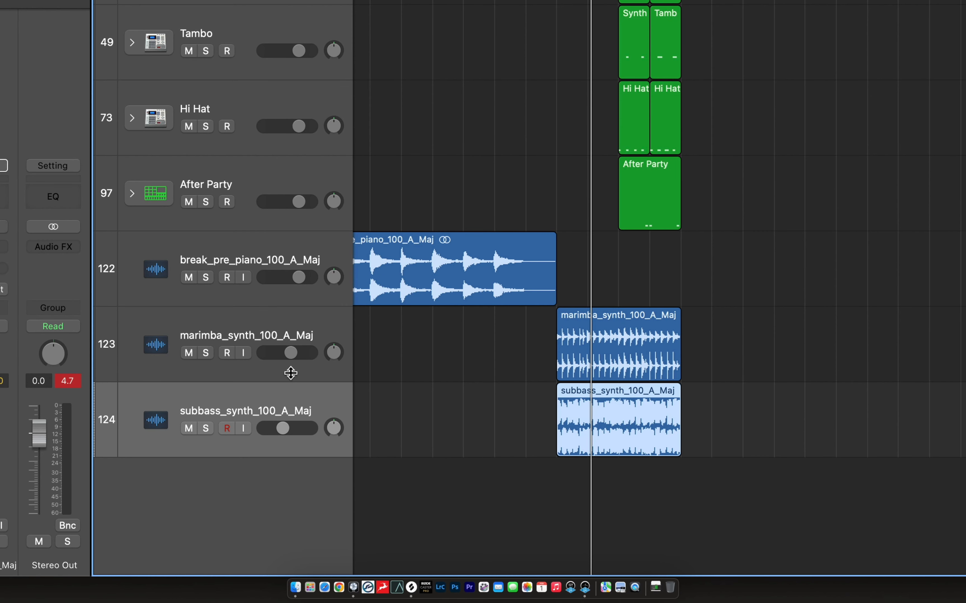
# Select the marimba track and play the cycled section to check the new balance
pyautogui.click(317, 354)
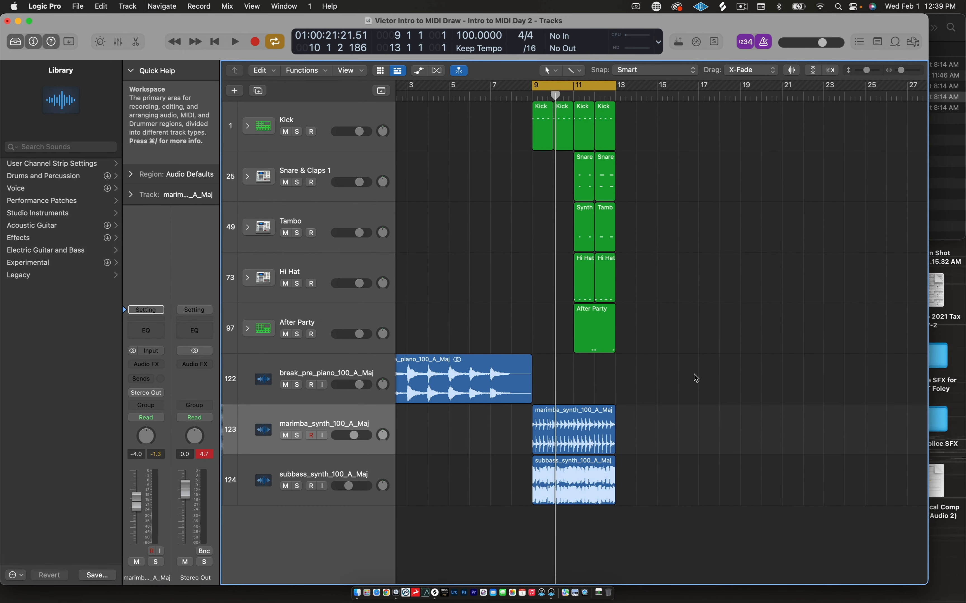
pyautogui.press('space')
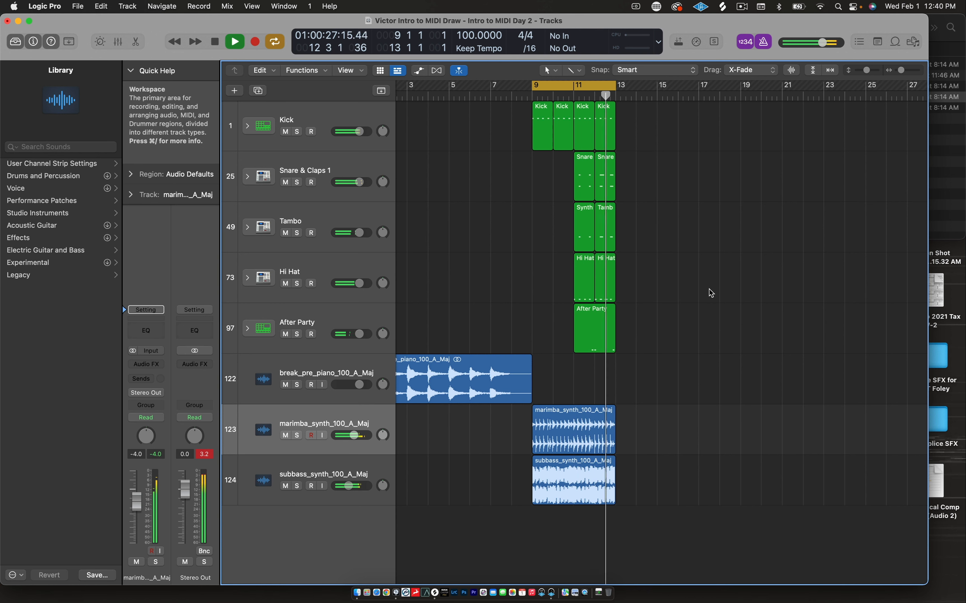
pyautogui.press('space')
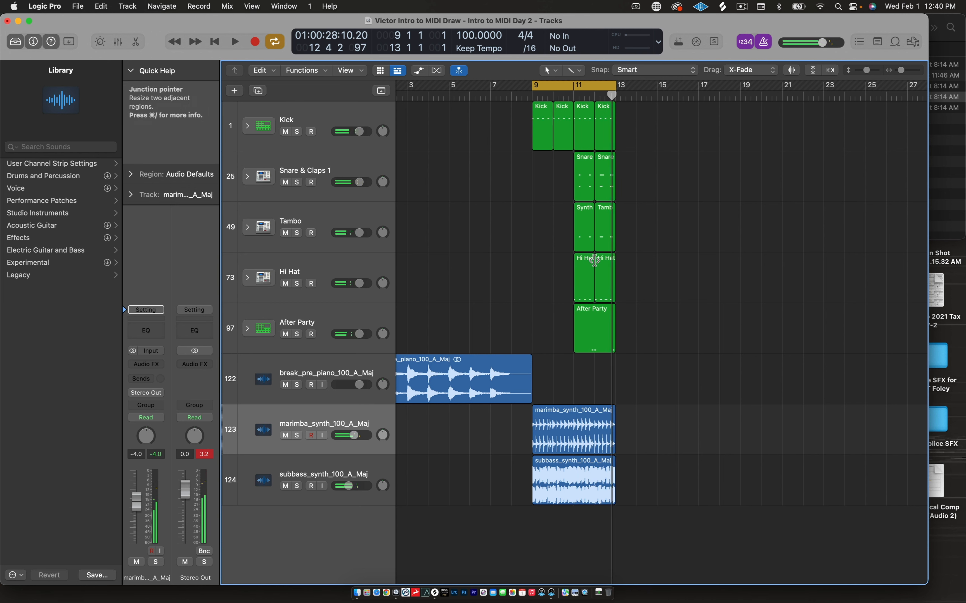
# Delete the two Kick regions at bars 9 and 10
pyautogui.press('super+Right')
pyautogui.press('super+Right')
pyautogui.hscroll(-1, 594, 260)
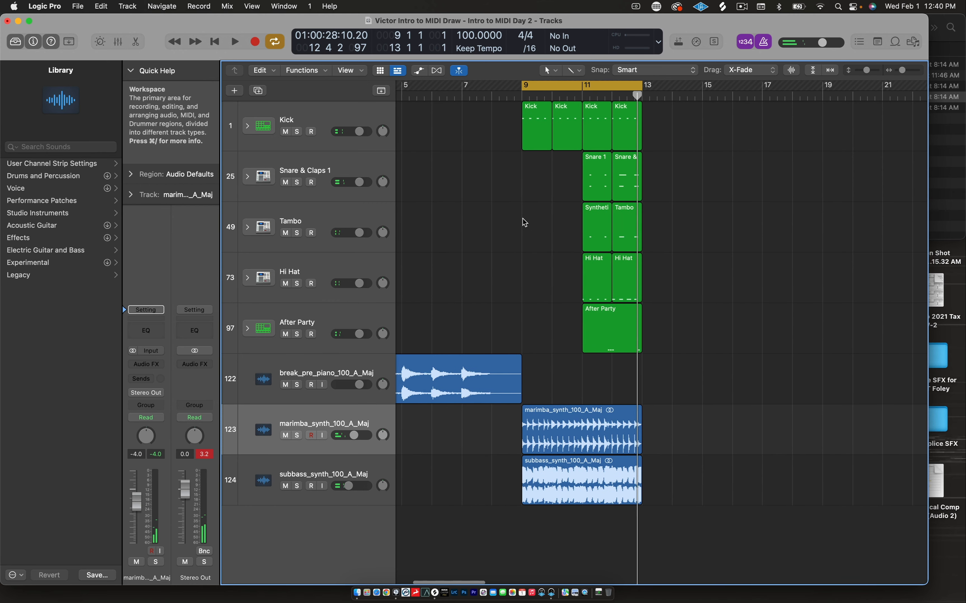
pyautogui.hscroll(-1, 523, 219)
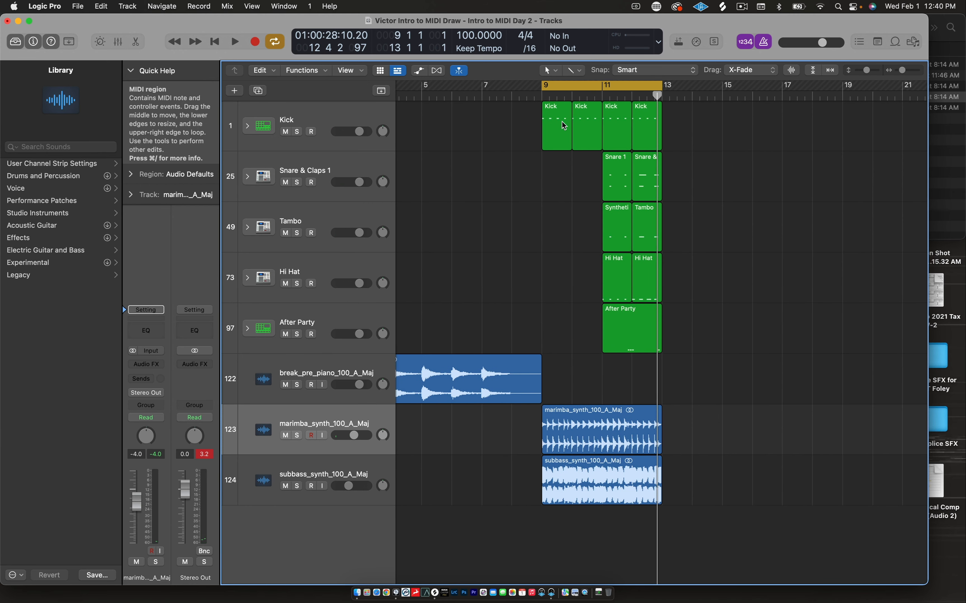
pyautogui.moveTo(516, 122); pyautogui.dragTo(578, 123)
pyautogui.click(554, 126)
pyautogui.press('Delete')
pyautogui.click(585, 126)
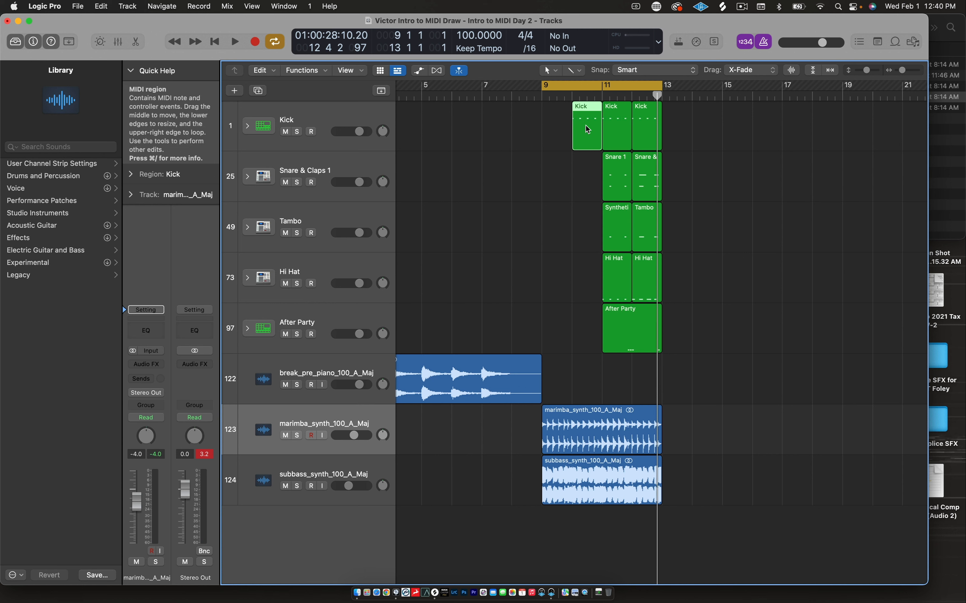
pyautogui.press('Delete')
# Select all the remaining drum regions and copy them two bars earlier so the copies start at bar 9
pyautogui.moveTo(710, 126); pyautogui.dragTo(560, 324)
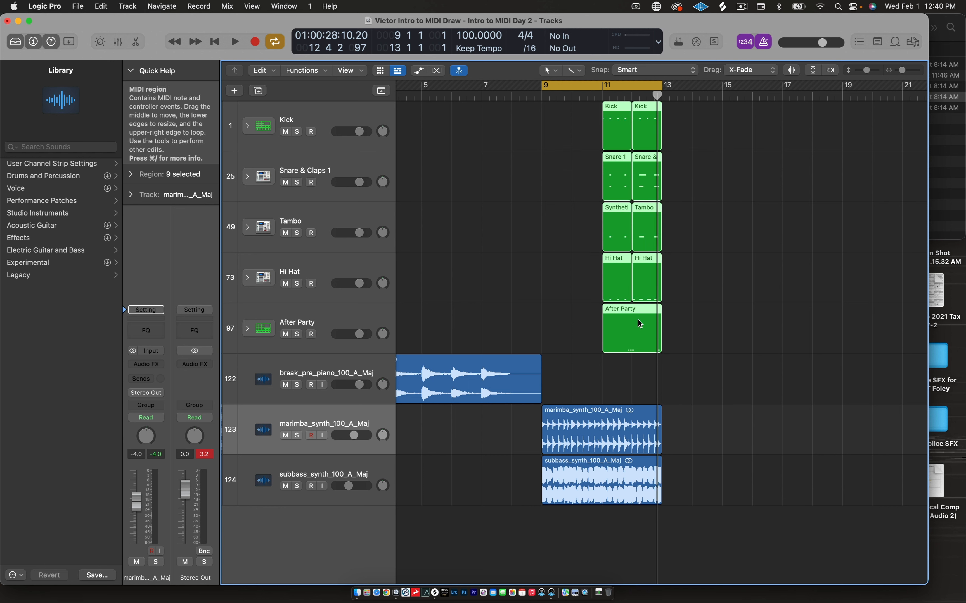
pyautogui.moveTo(638, 320); pyautogui.dragTo(576, 310)
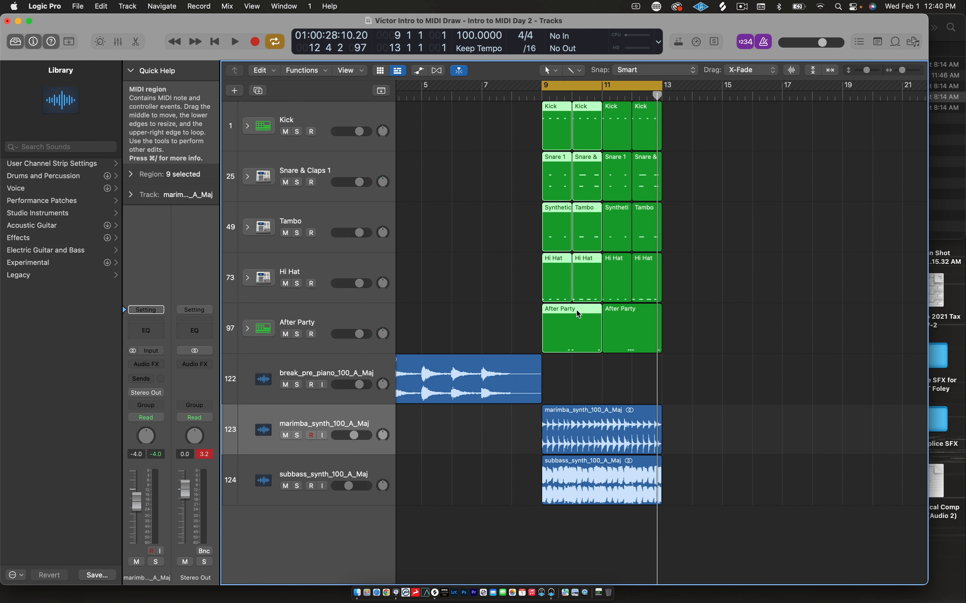
# Extend the start of the cycle area back to bar 6
pyautogui.hscroll(-2, 514, 244)
pyautogui.scroll(-5, 492, 209)
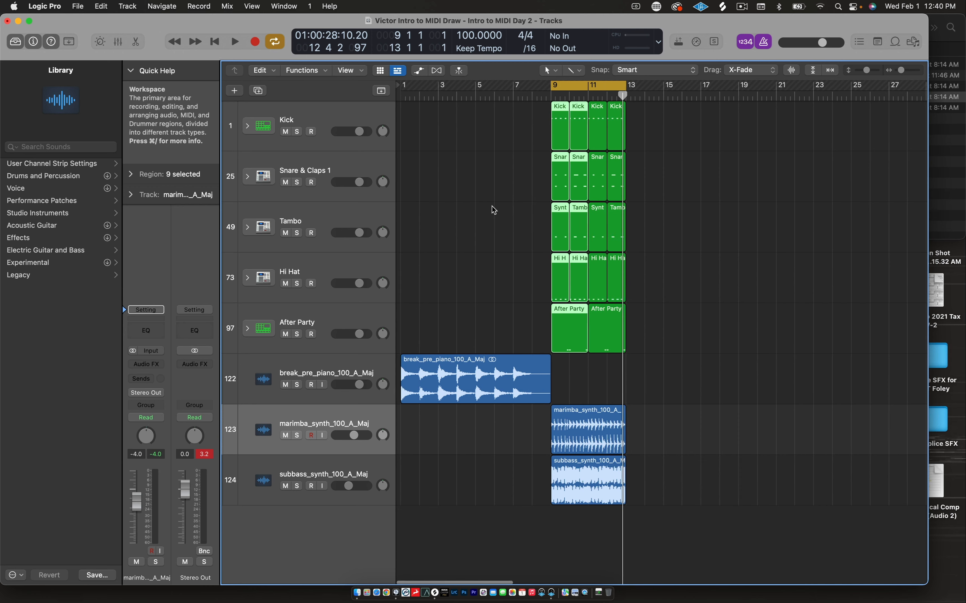
pyautogui.moveTo(551, 93); pyautogui.dragTo(494, 101)
# Play the arrangement from bar 6 to check the transition from the piano into the drums and synths
pyautogui.scroll(5, 679, 210)
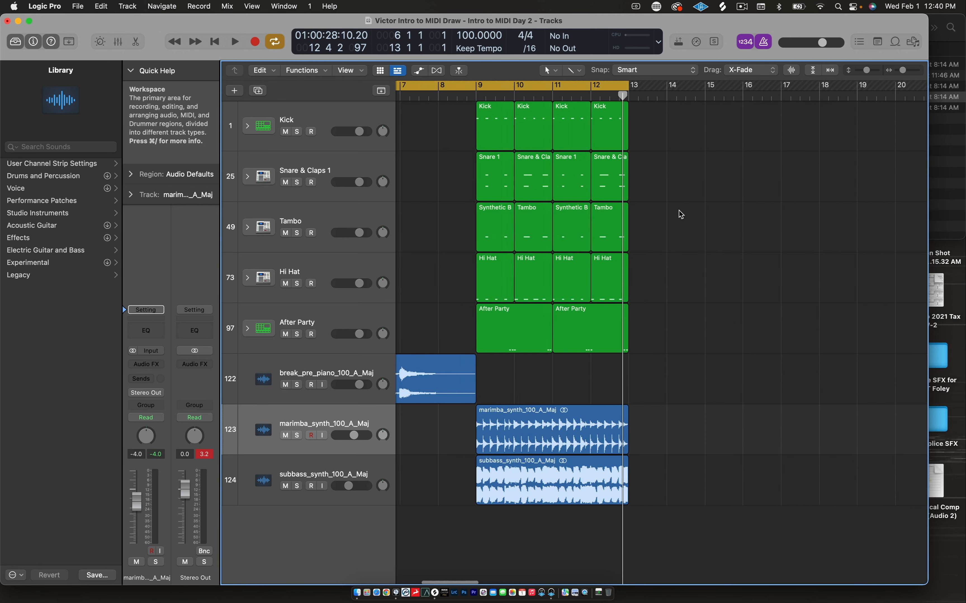
pyautogui.hscroll(-5, 679, 211)
pyautogui.scroll(-5, 596, 201)
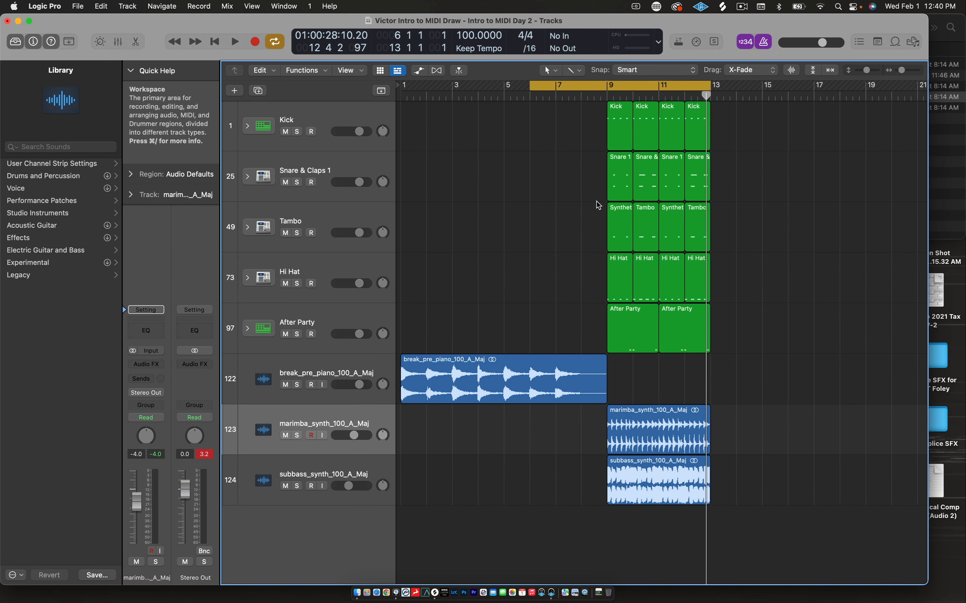
pyautogui.press('space')
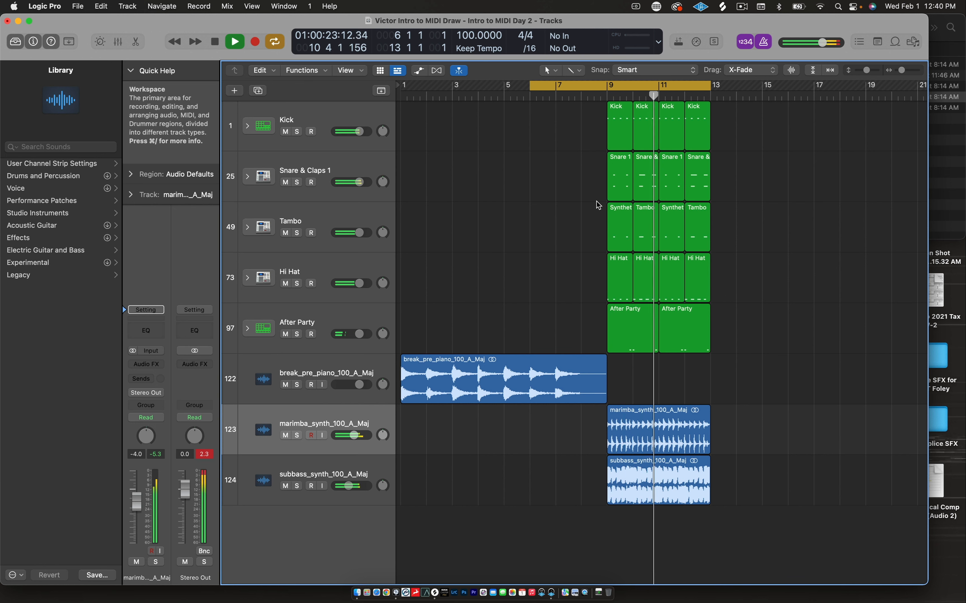
pyautogui.press('space')
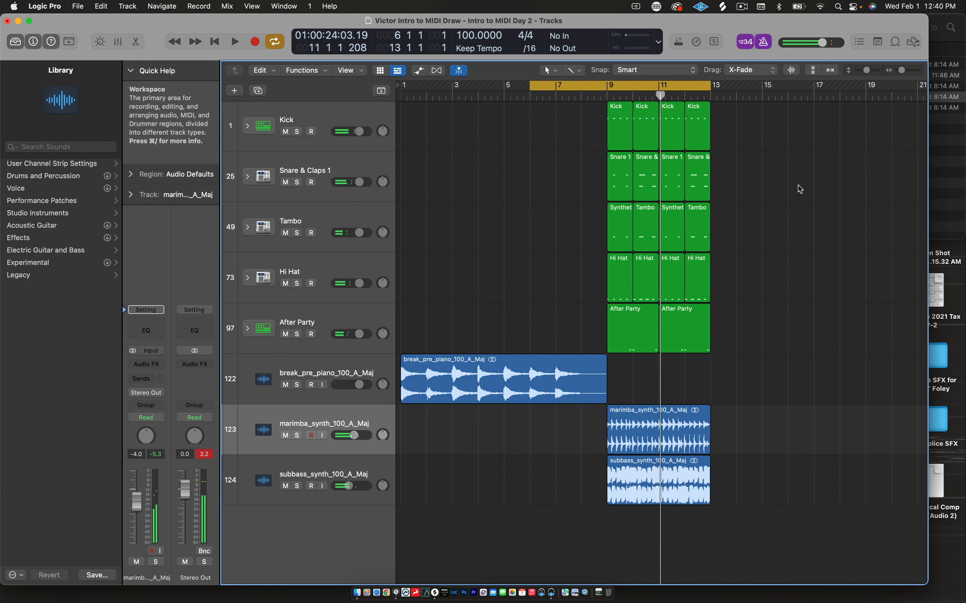
# Switch to the Finder window with the audio loops and preview Mid Rnge marimba_synth_100_A_Maj.wav
pyautogui.press('super+Left')
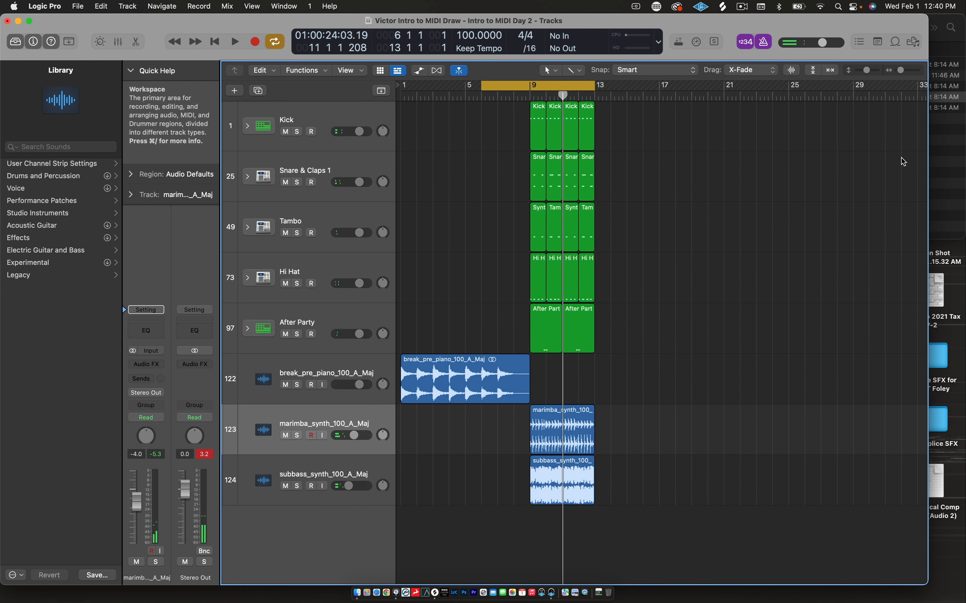
pyautogui.click(950, 157)
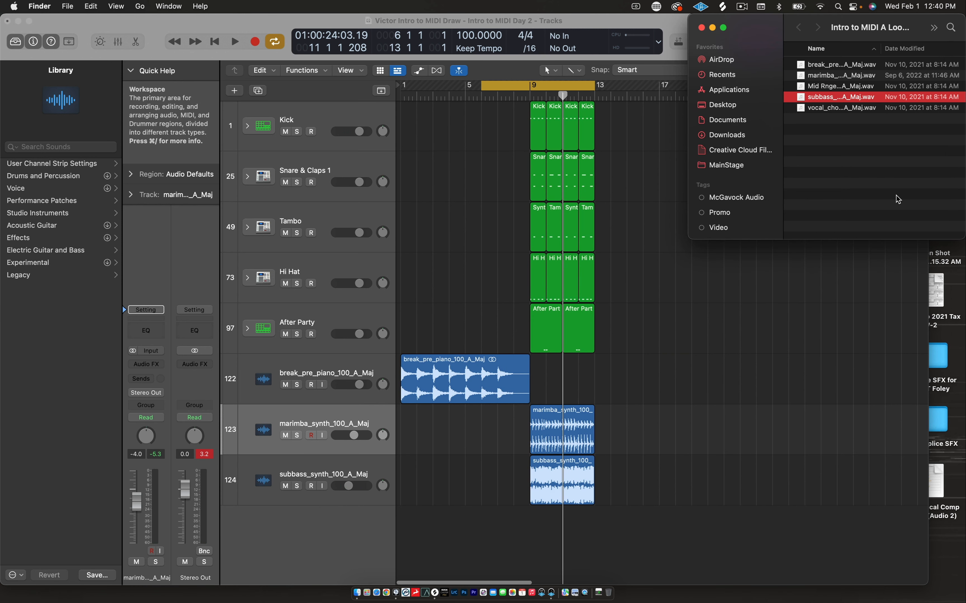
pyautogui.click(845, 178)
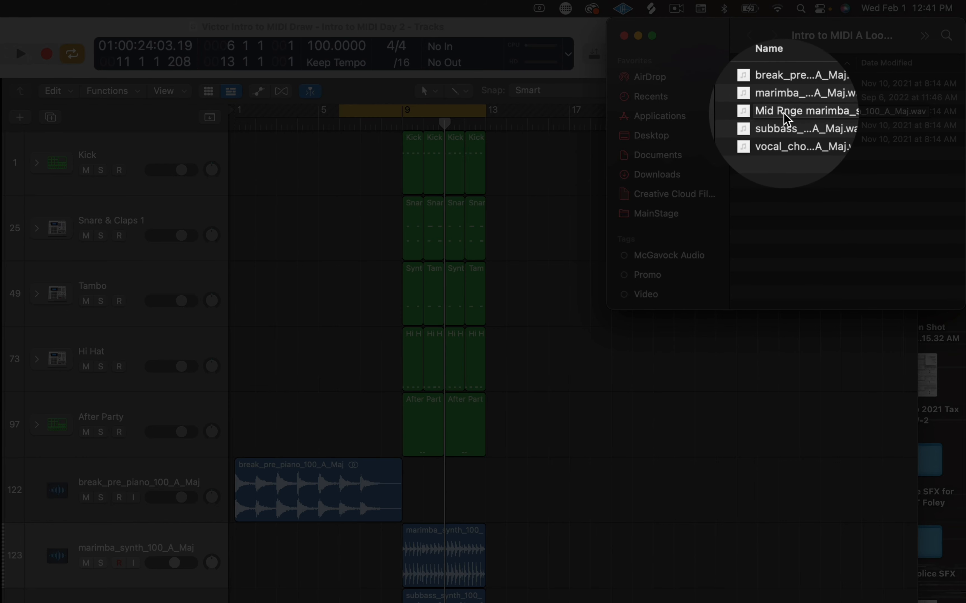
pyautogui.click(785, 112)
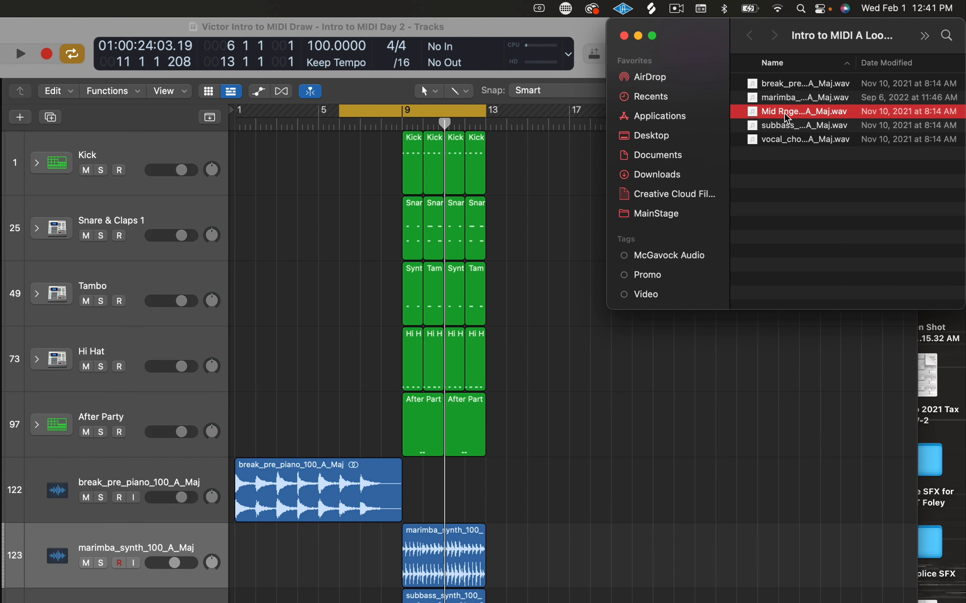
pyautogui.press('space')
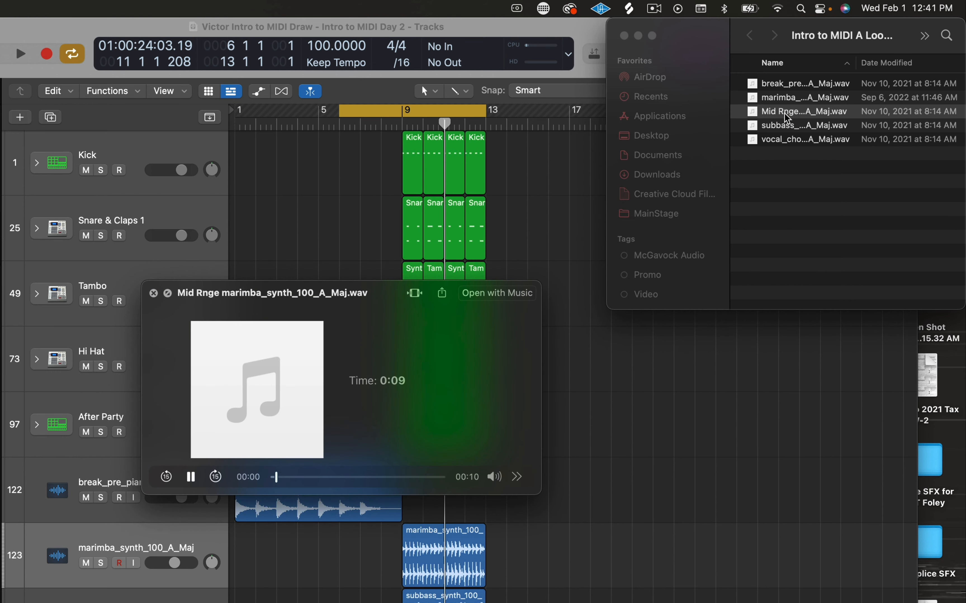
pyautogui.press('space')
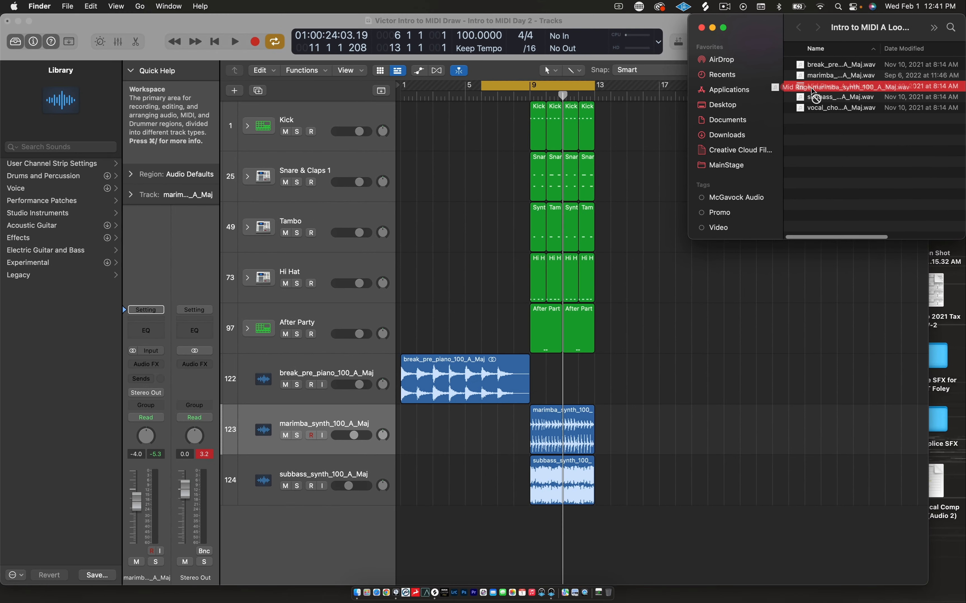
# Import Mid Rnge marimba_synth_100_A_Maj.wav at bar 9 on a new track in Logic Pro and move that track above the subbass track
pyautogui.moveTo(811, 109); pyautogui.dragTo(653, 493)
pyautogui.moveTo(708, 403); pyautogui.dragTo(525, 534)
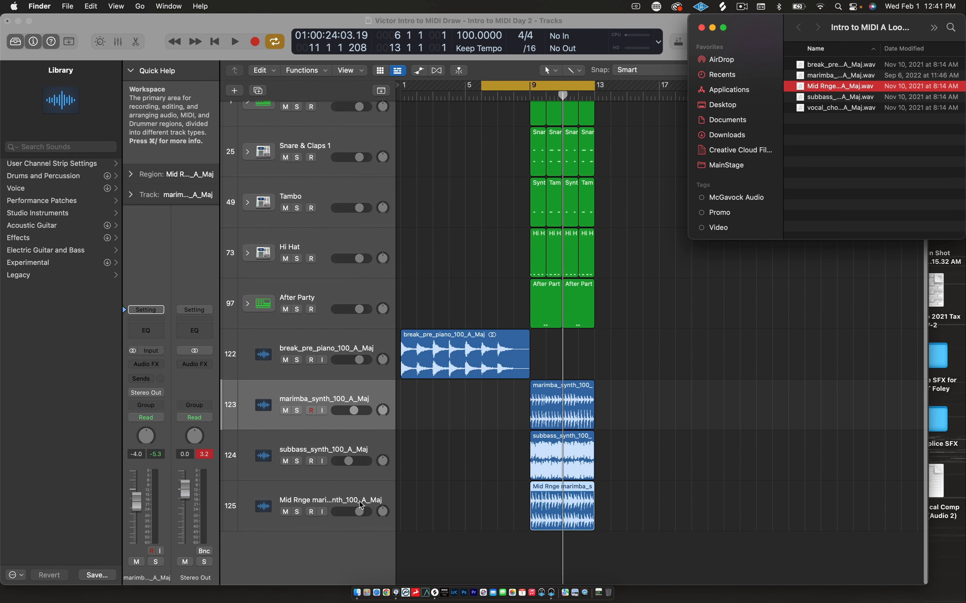
pyautogui.click(319, 500)
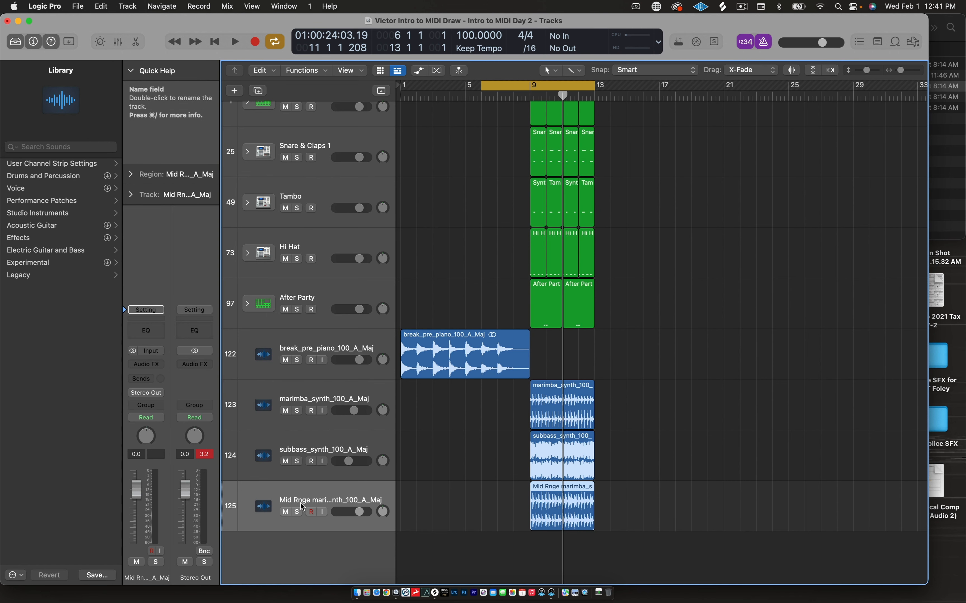
pyautogui.moveTo(302, 507); pyautogui.dragTo(302, 457)
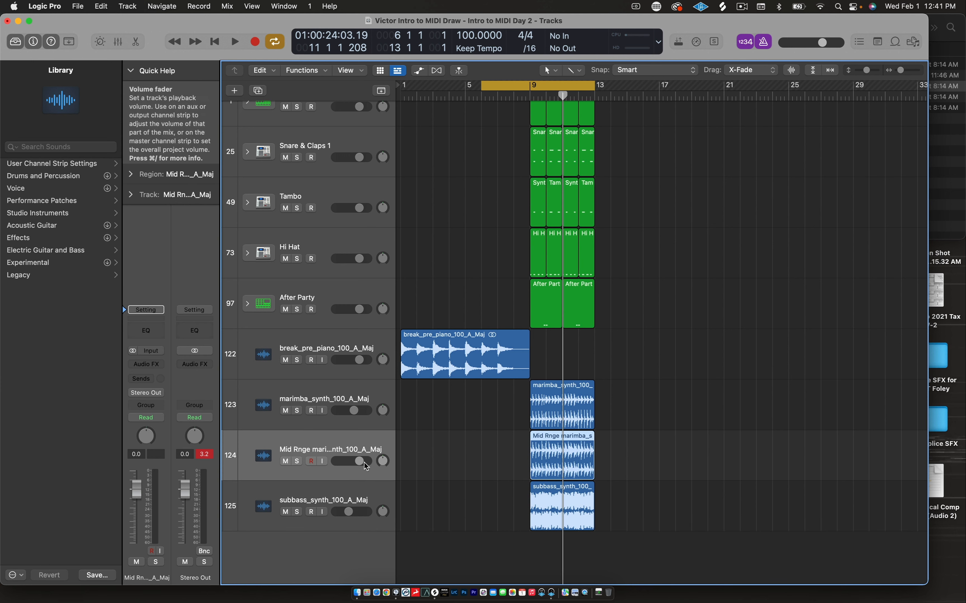
# Lower the Mid Rnge marimba track's volume to -7.0 dB, reduce the marimba_synth track slightly, and play back the balance
pyautogui.moveTo(360, 462); pyautogui.dragTo(350, 462)
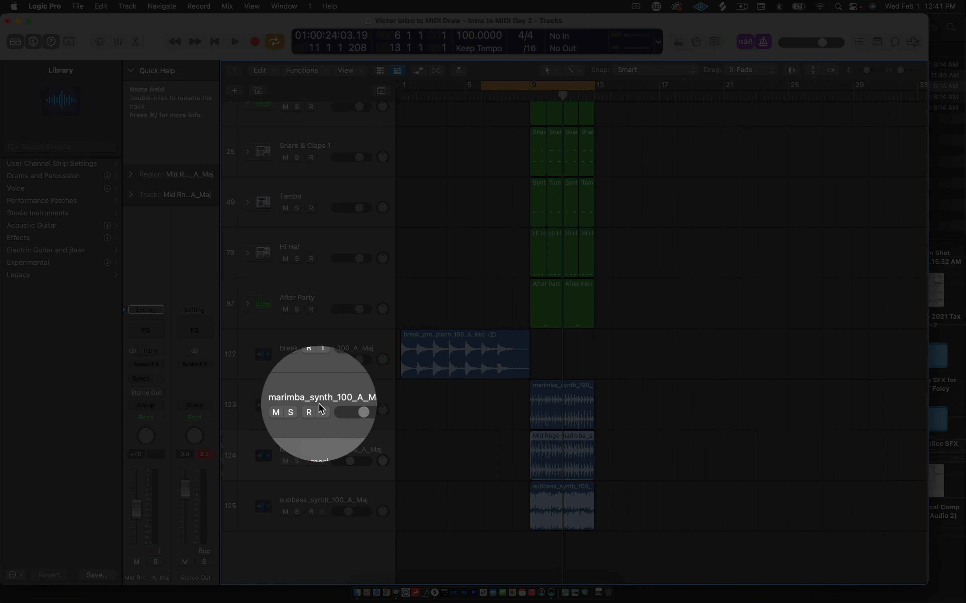
pyautogui.moveTo(352, 410); pyautogui.dragTo(352, 411)
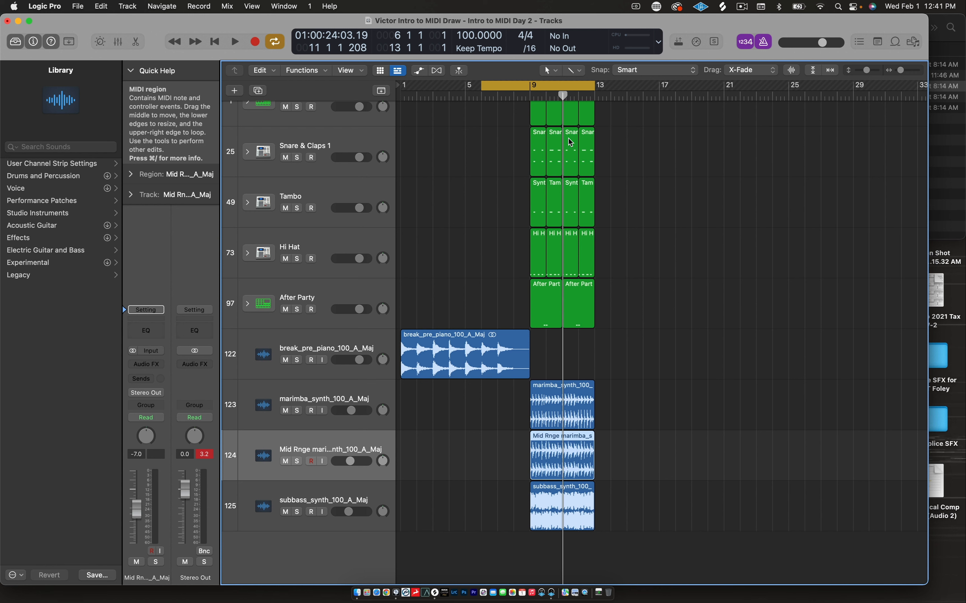
pyautogui.press('space')
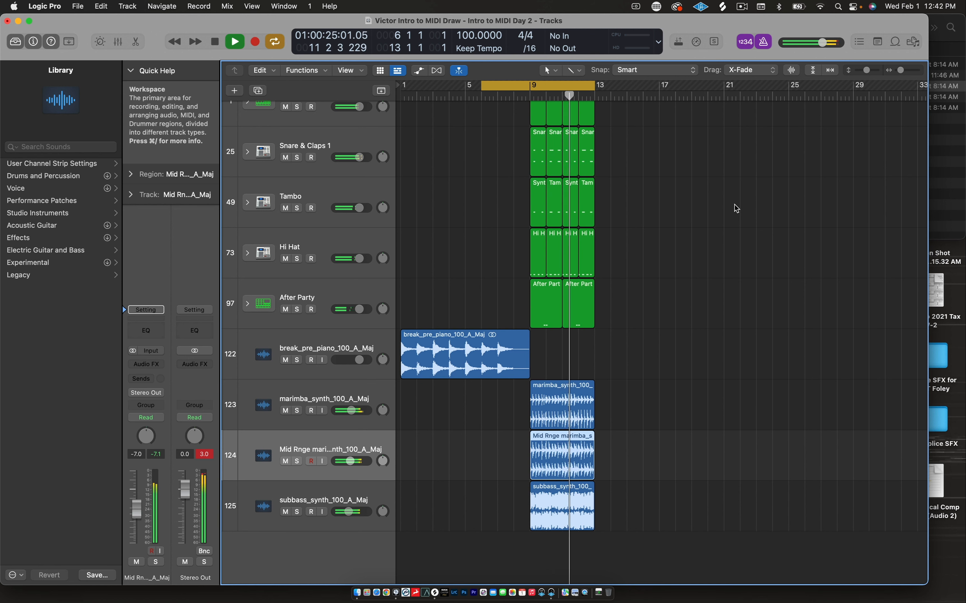
pyautogui.press('space')
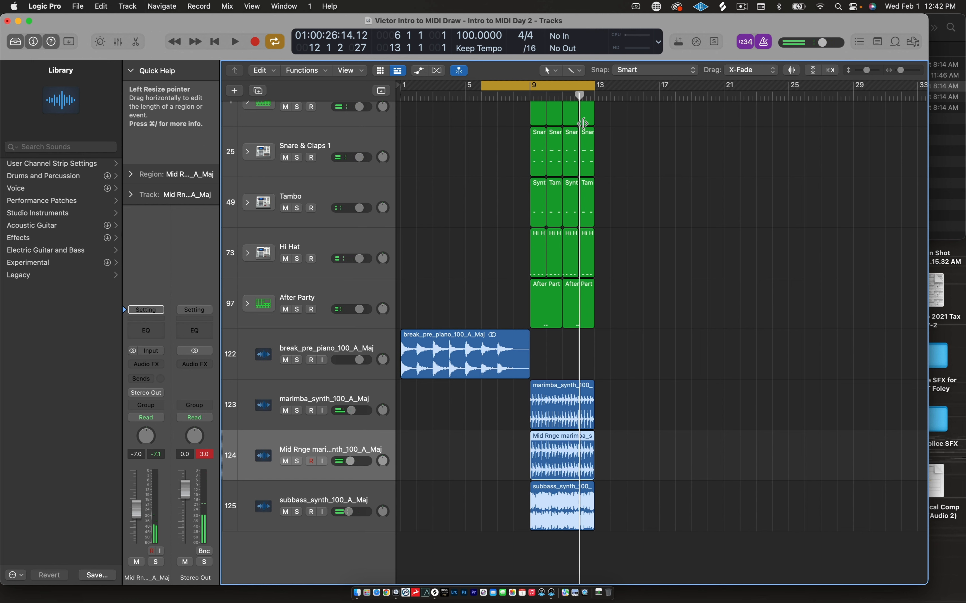
# Extend the end of the cycle area to bar 16 beat 4
pyautogui.moveTo(595, 89); pyautogui.dragTo(656, 113)
pyautogui.scroll(5, 645, 205)
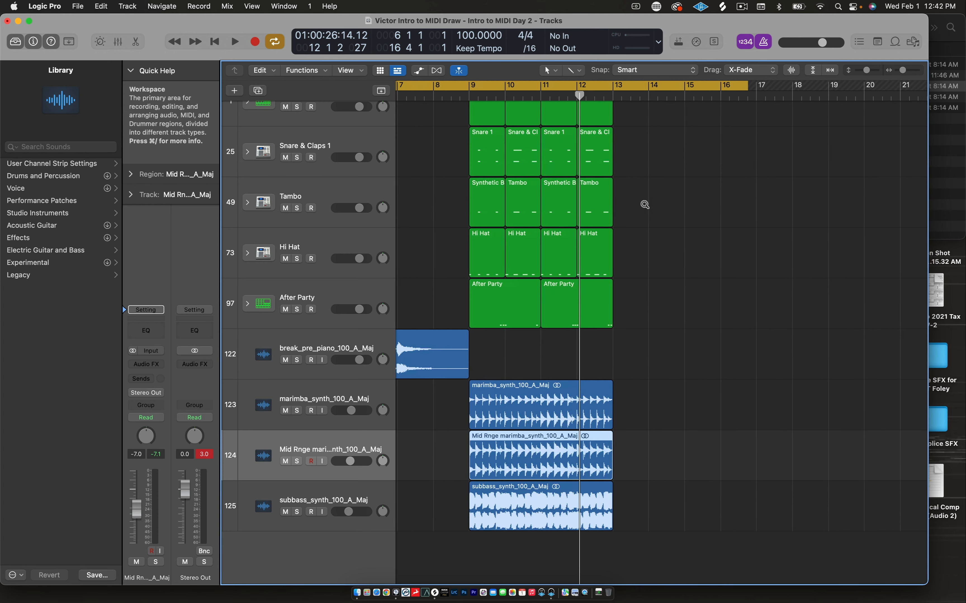
pyautogui.hscroll(-2, 644, 205)
pyautogui.scroll(1, 669, 204)
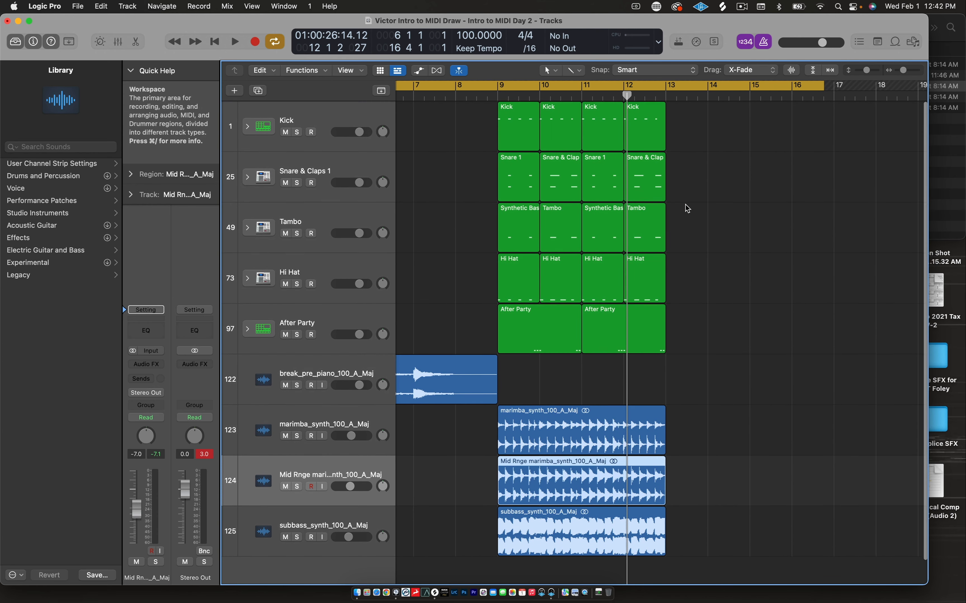
# Copy all drum, marimba and subbass regions that start at bar 9 through bar 12 so the duplicates begin at bar 13
pyautogui.click(696, 153)
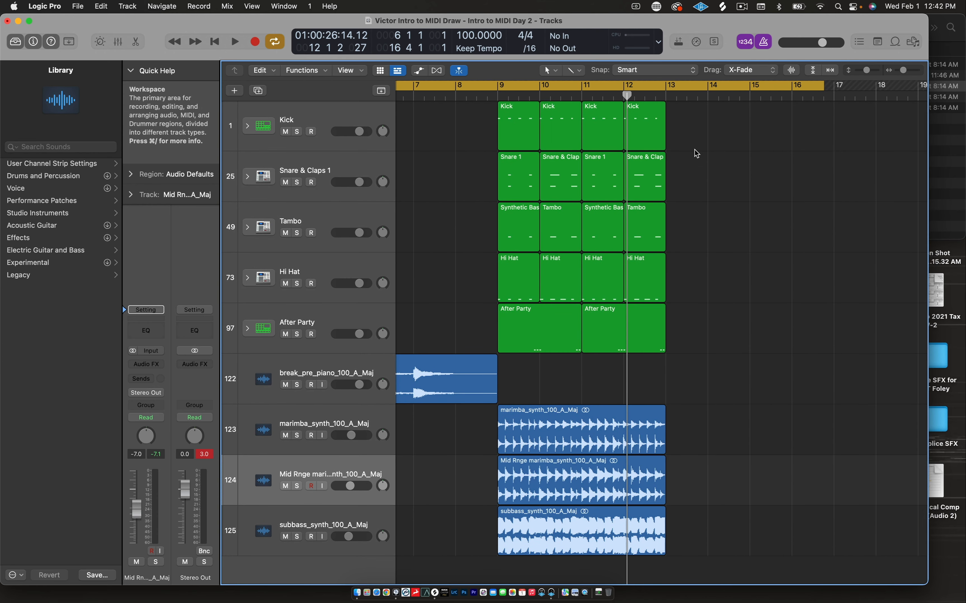
pyautogui.scroll(-3, 715, 139)
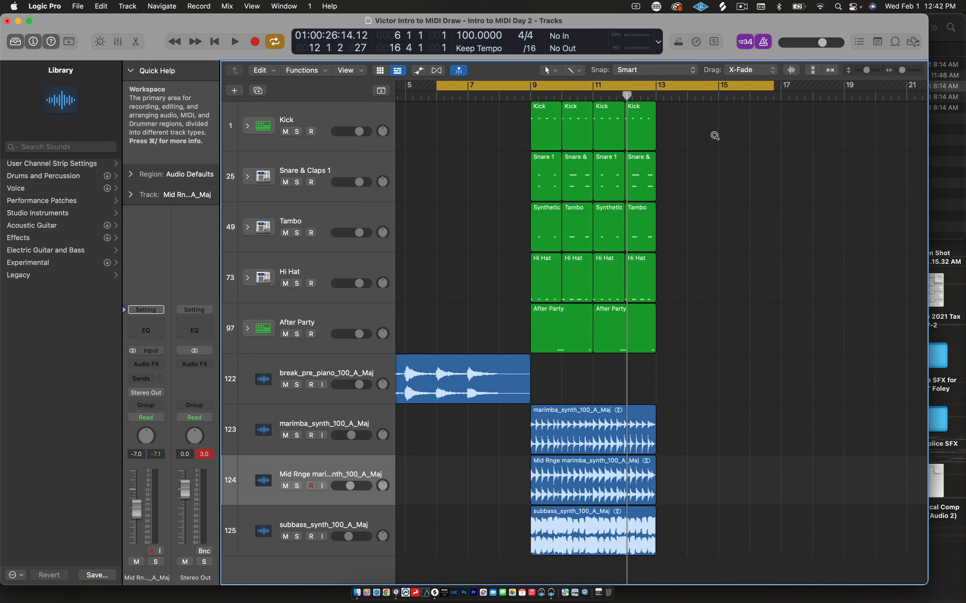
pyautogui.scroll(-1, 718, 138)
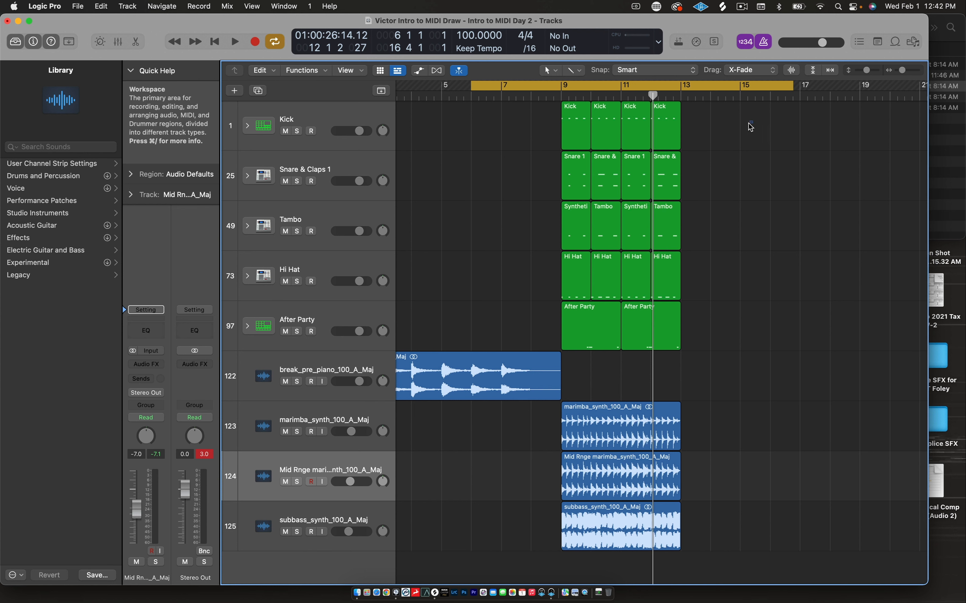
pyautogui.moveTo(752, 120); pyautogui.dragTo(580, 517)
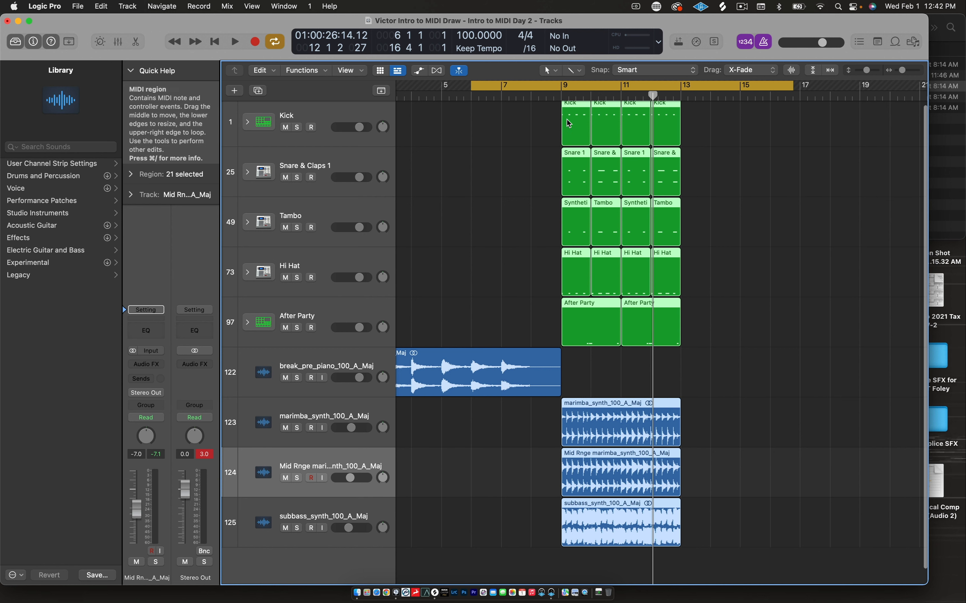
pyautogui.moveTo(567, 120); pyautogui.dragTo(689, 128)
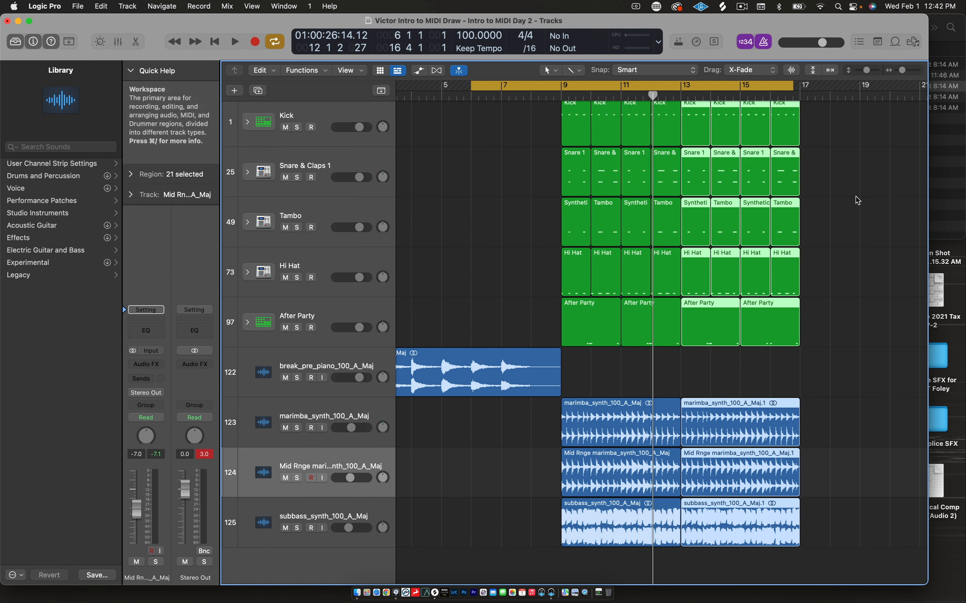
# Undo the duplication of the regions, redo it and clear the region selection
pyautogui.press('super+z')
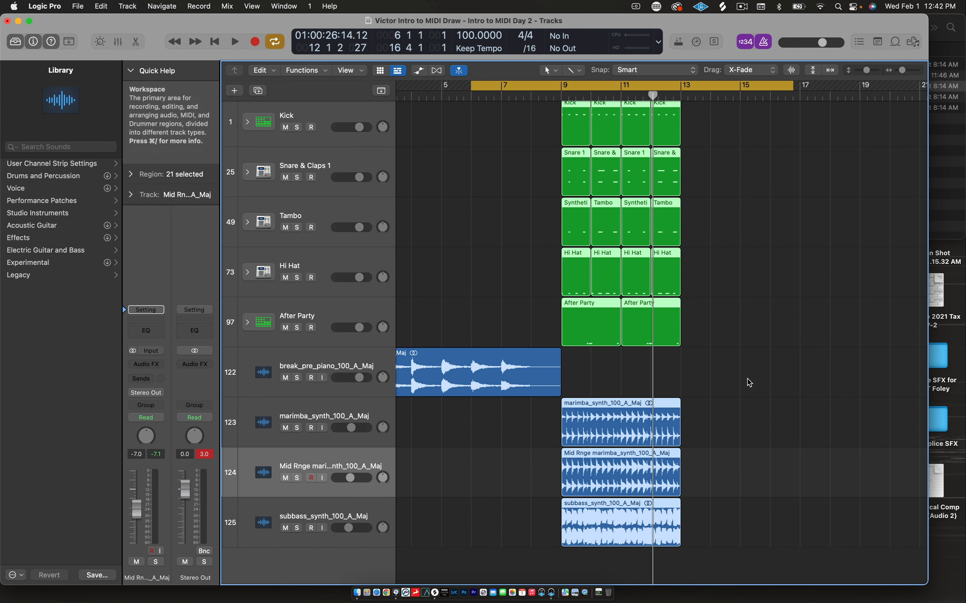
pyautogui.press('super+shift+z')
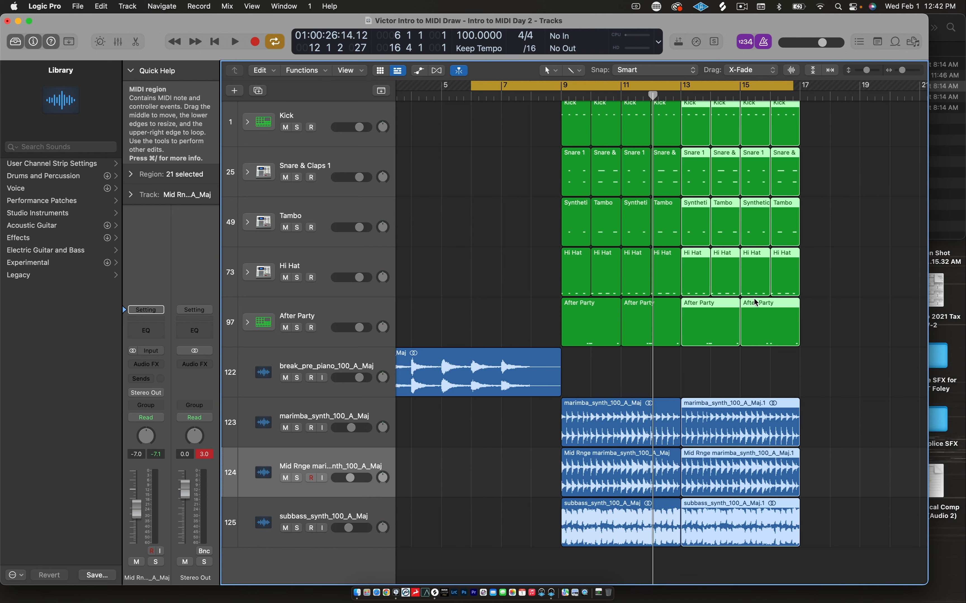
pyautogui.click(838, 313)
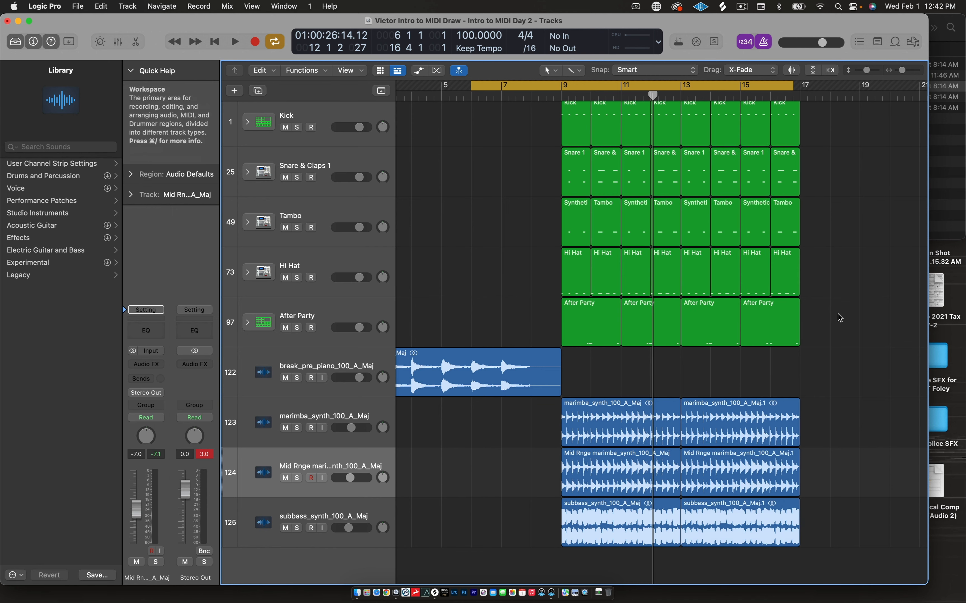
# Set the cycle area to run from bar 13 to bar 17, over the duplicated regions
pyautogui.scroll(-1, 719, 327)
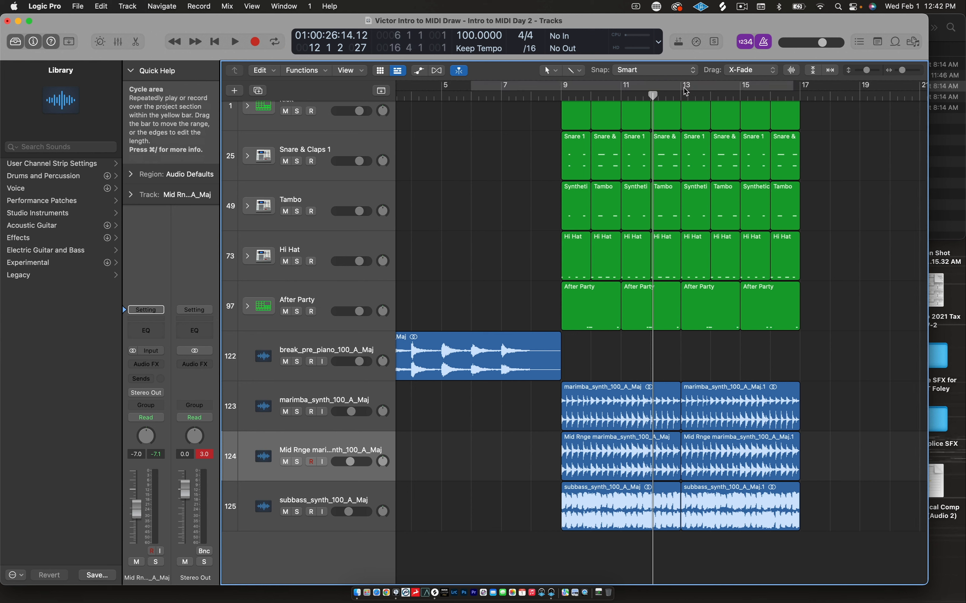
pyautogui.moveTo(681, 87); pyautogui.dragTo(799, 94)
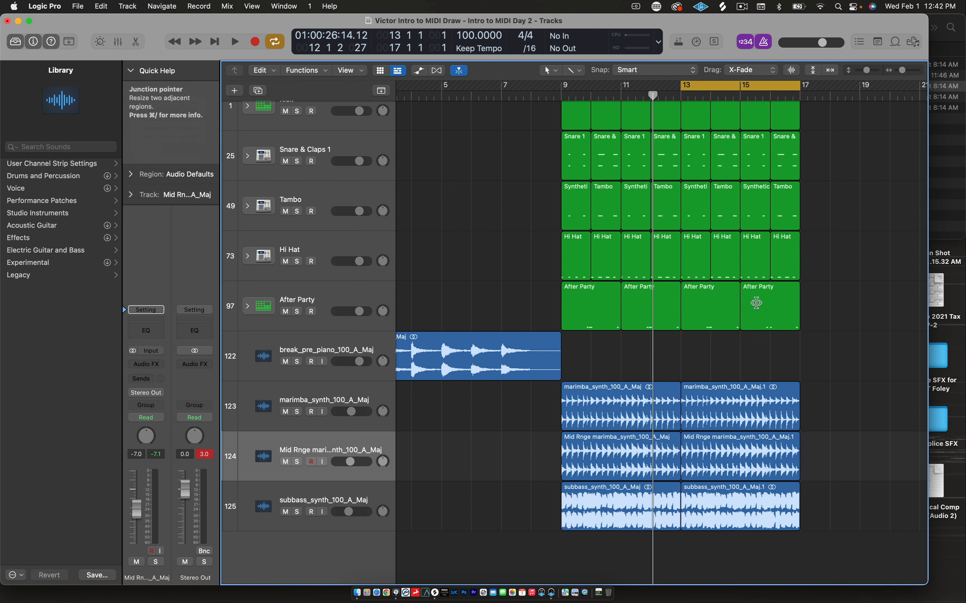
pyautogui.press('super+Right')
pyautogui.press('super+Right')
pyautogui.press('super+Right')
pyautogui.hscroll(3, 752, 304)
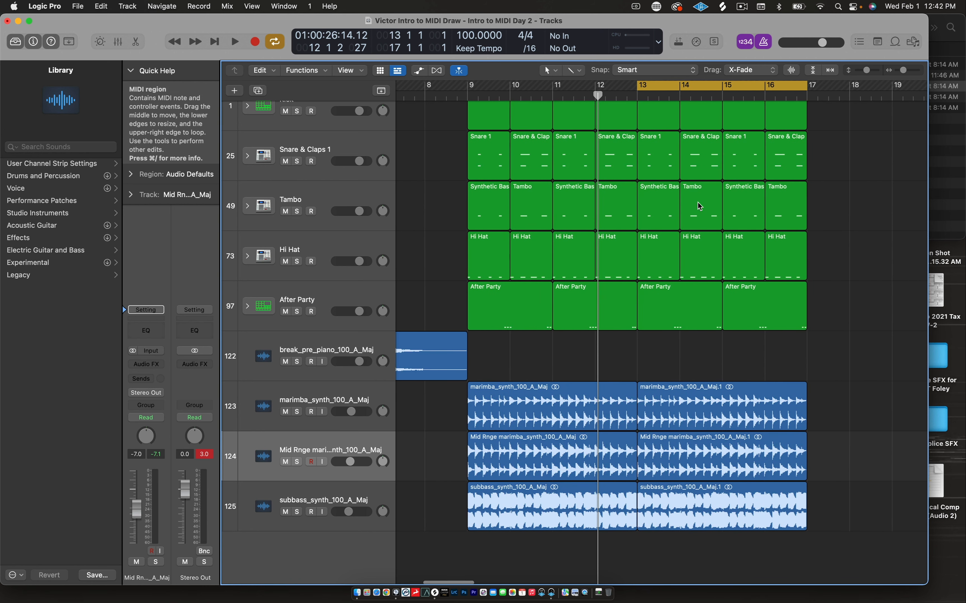
# Import vocal_chops_wet_100_A_Maj.wav from the Finder window at bar 13 on a new track below the subbass track in Logic Pro
pyautogui.click(945, 85)
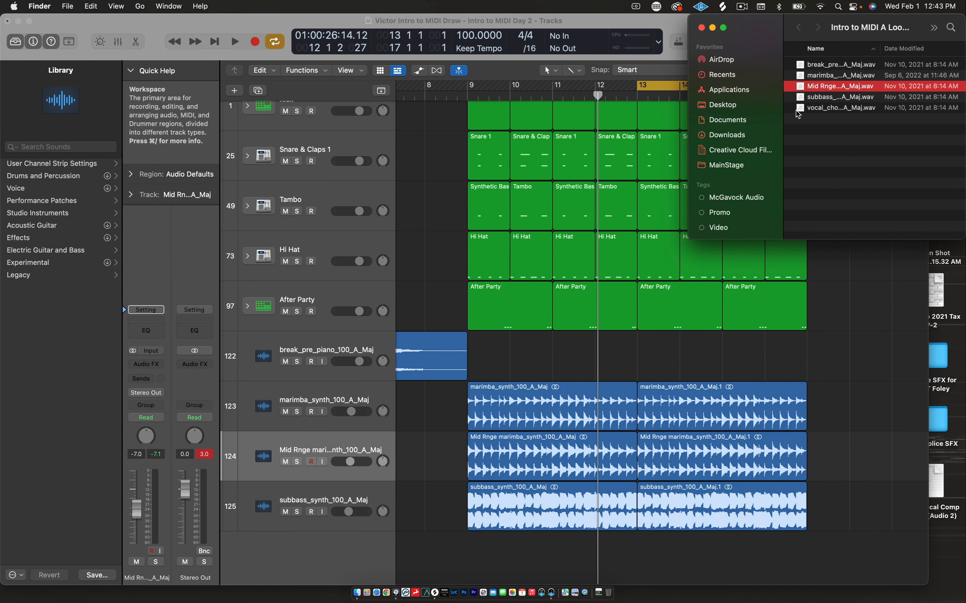
pyautogui.click(817, 122)
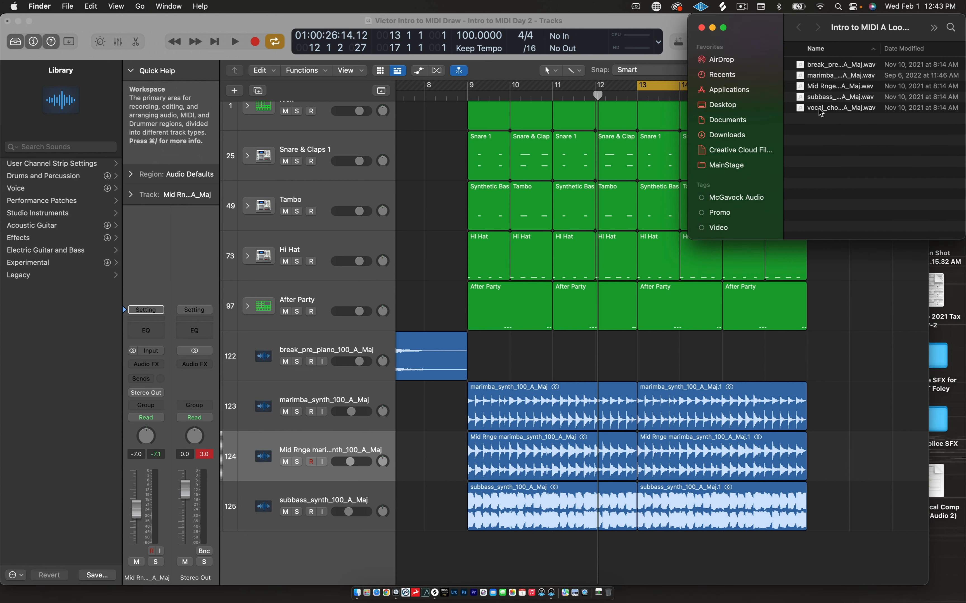
pyautogui.moveTo(818, 112); pyautogui.dragTo(638, 550)
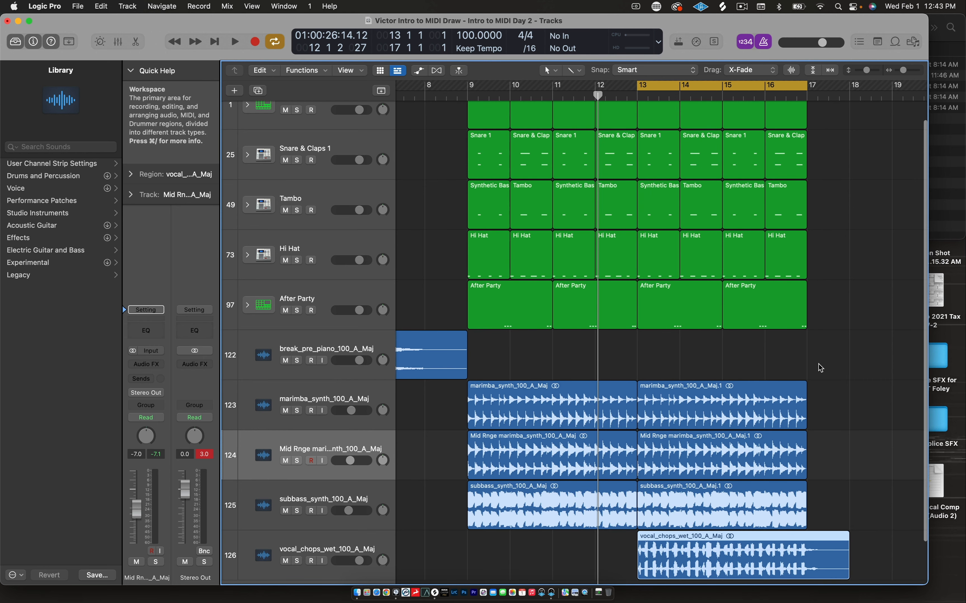
pyautogui.scroll(-2, 819, 371)
pyautogui.click(885, 491)
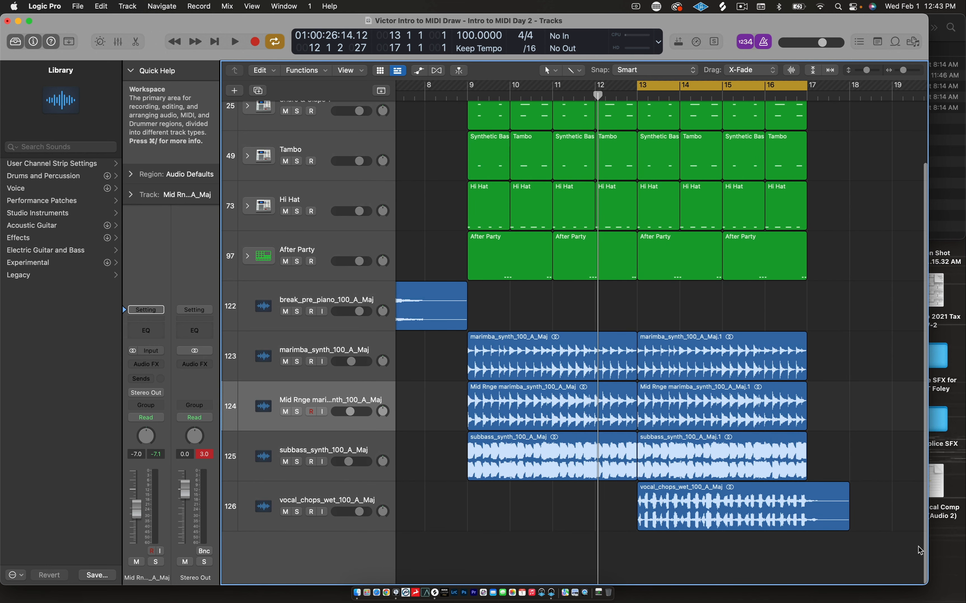
# Close the Finder window with the audio loops and enlarge the Logic Pro window to fill the screen
pyautogui.click(940, 198)
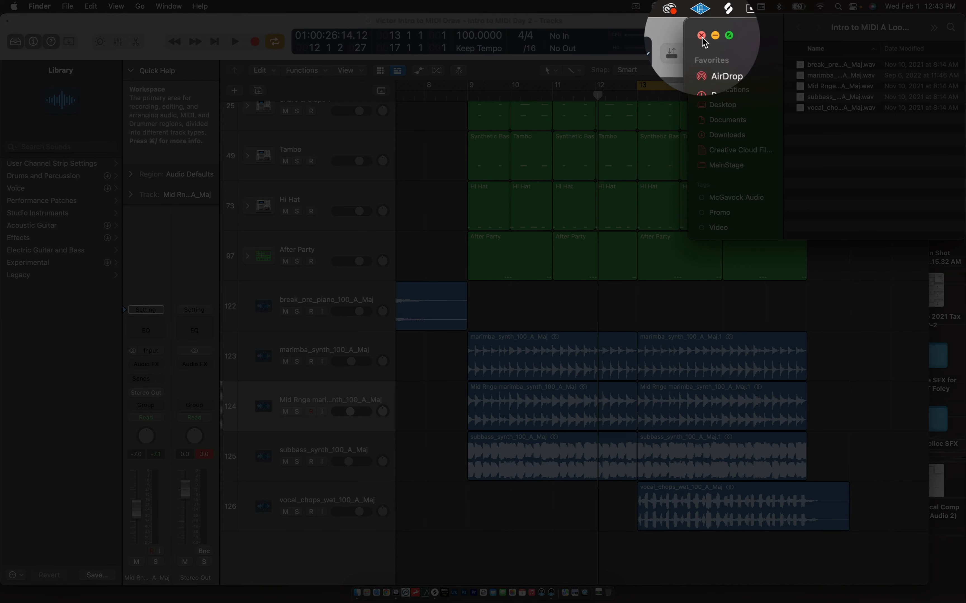
pyautogui.click(701, 28)
pyautogui.click(891, 541)
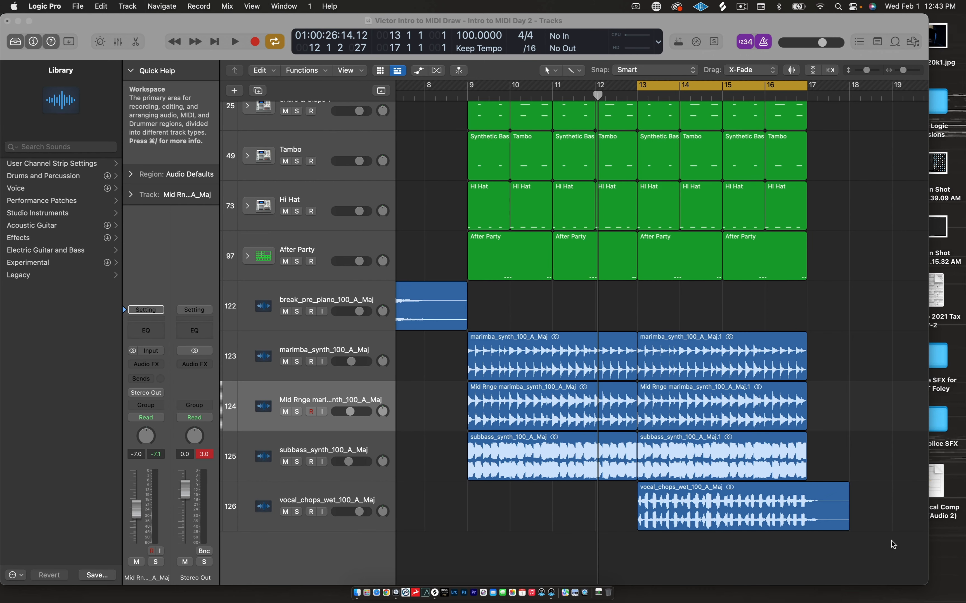
pyautogui.moveTo(936, 584); pyautogui.dragTo(963, 595)
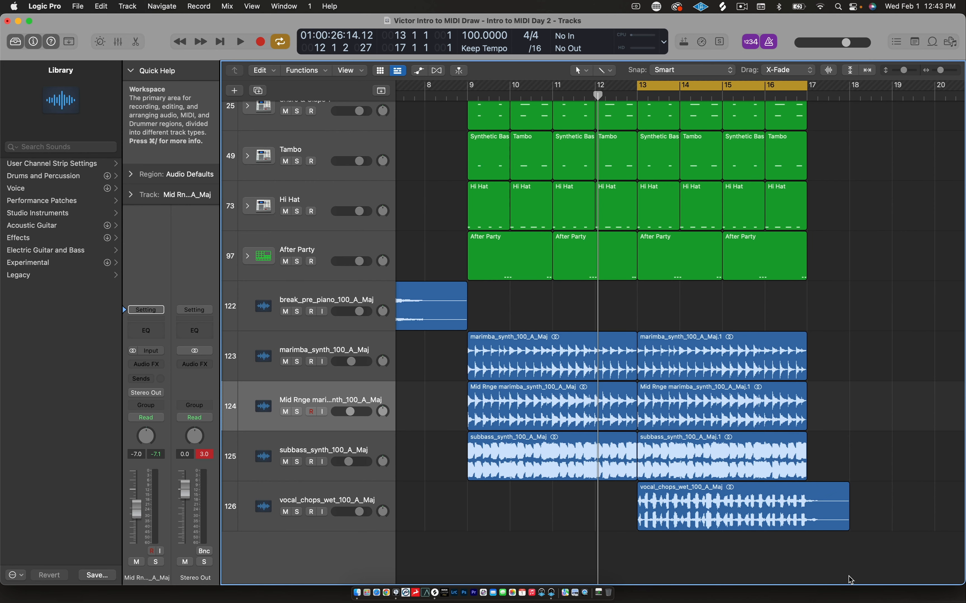
pyautogui.hscroll(2, 827, 531)
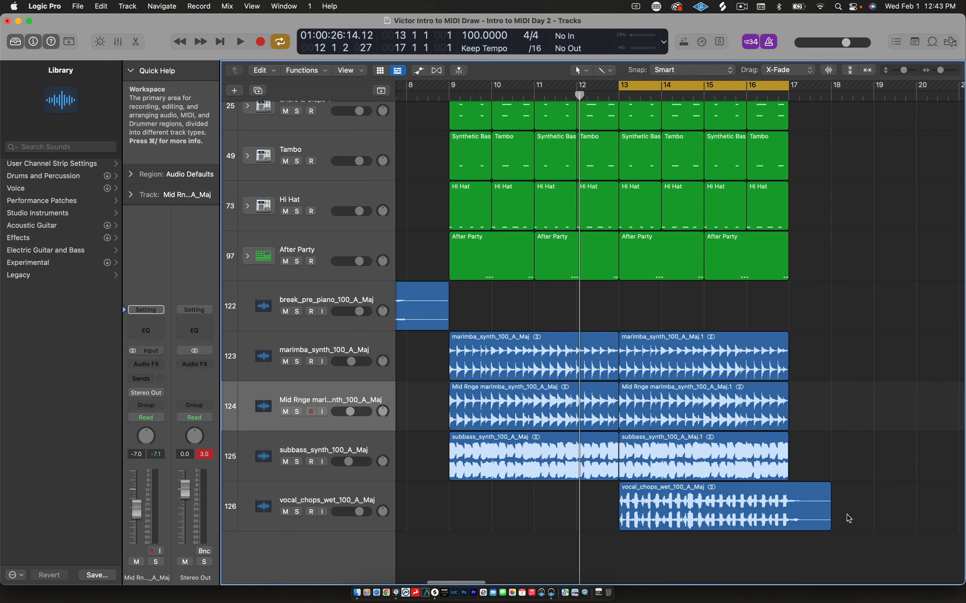
# Select the vocal chops region and switch to the Scissors Tool
pyautogui.click(688, 504)
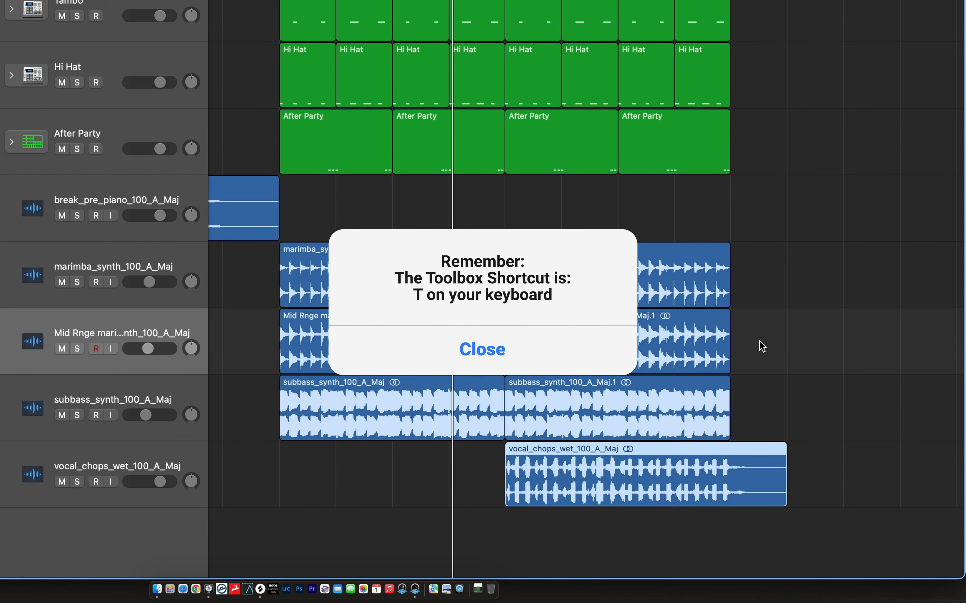
pyautogui.press('t')
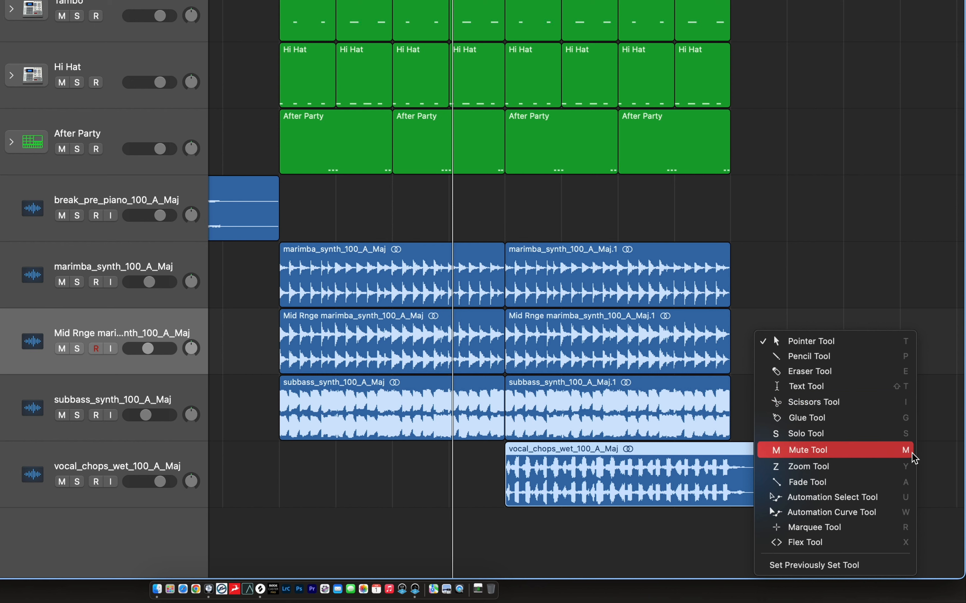
pyautogui.click(900, 402)
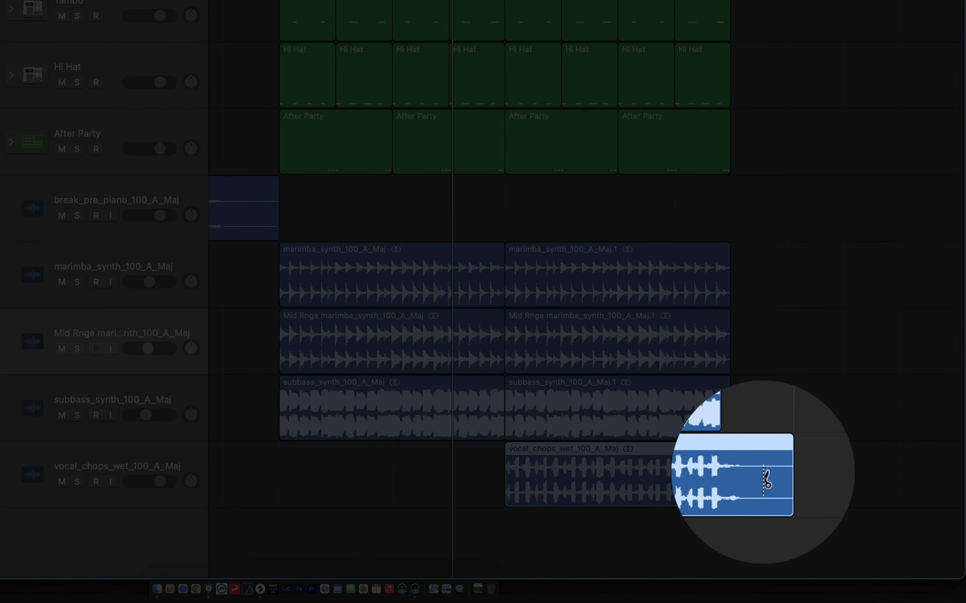
# Try splitting the vocal chops region at bar 17 and undo the split
pyautogui.click(759, 478)
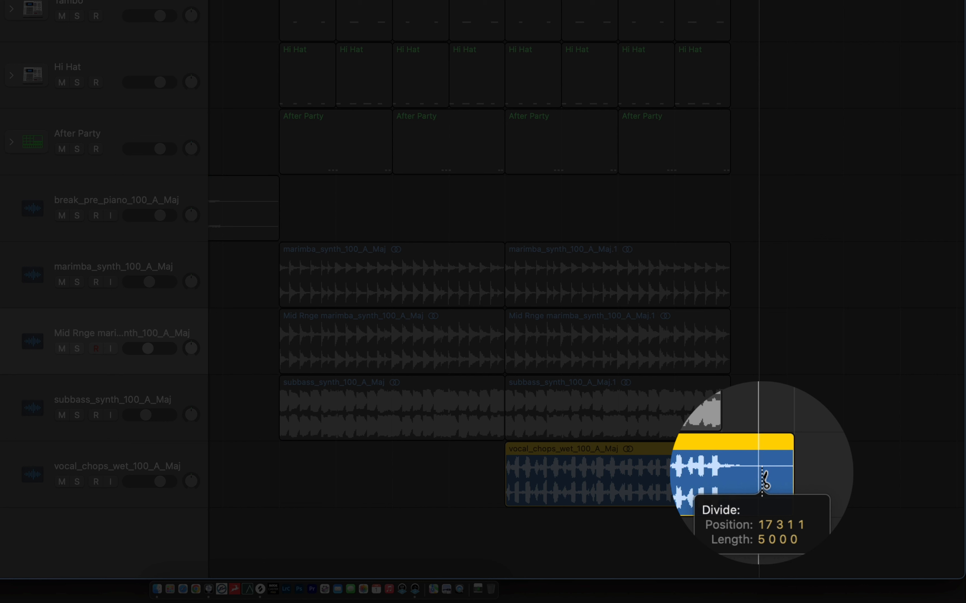
pyautogui.moveTo(758, 478); pyautogui.dragTo(730, 479)
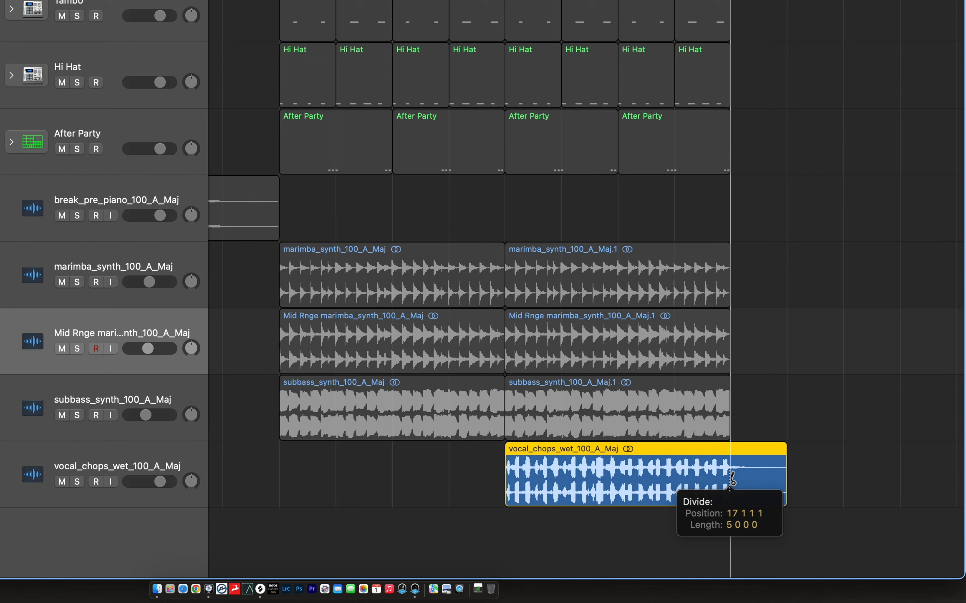
pyautogui.moveTo(730, 478); pyautogui.dragTo(731, 479)
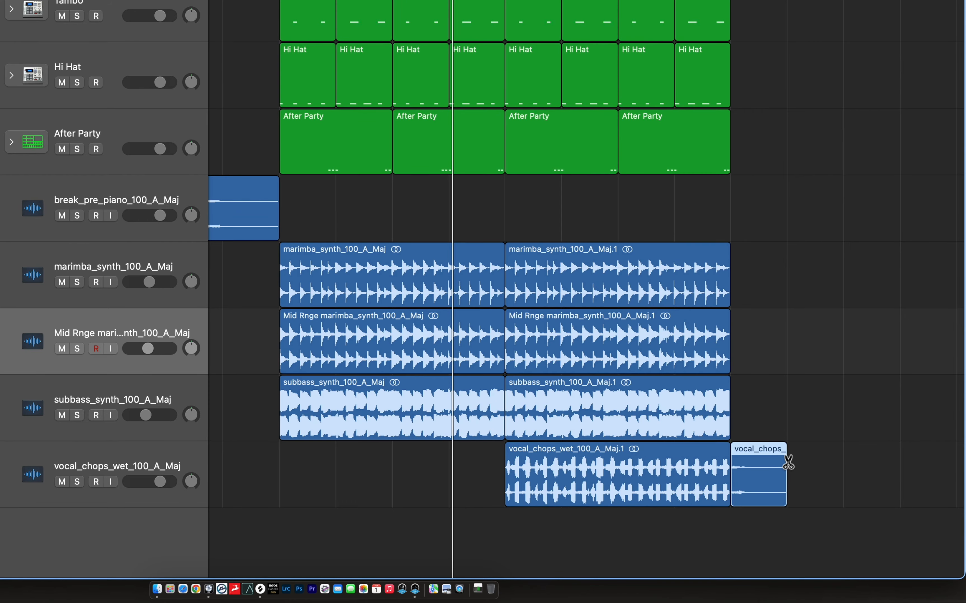
pyautogui.press('super+z')
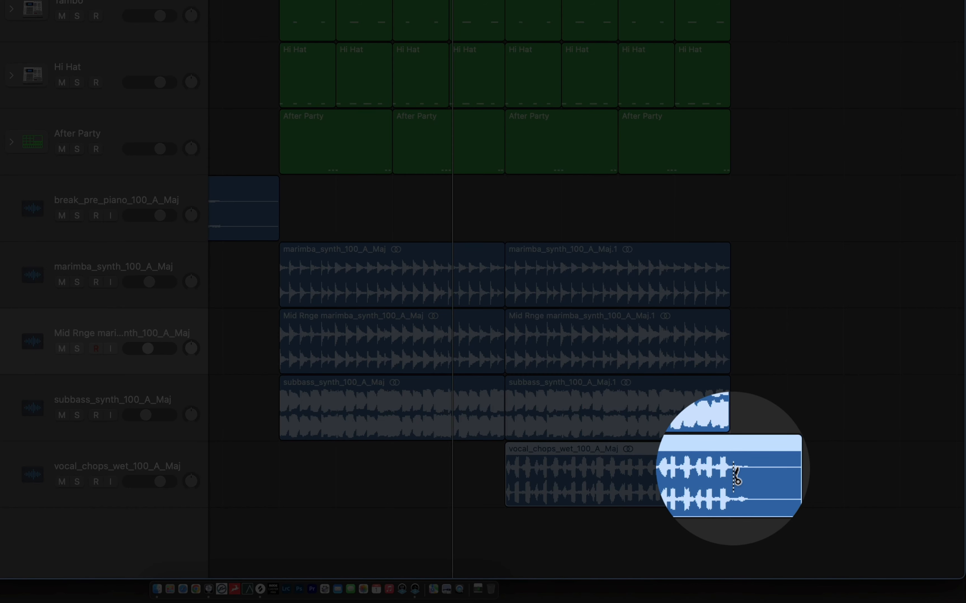
# Split the vocal chops region at bar 17, return to the Pointer Tool and delete the leftover tail
pyautogui.moveTo(730, 478); pyautogui.dragTo(731, 478)
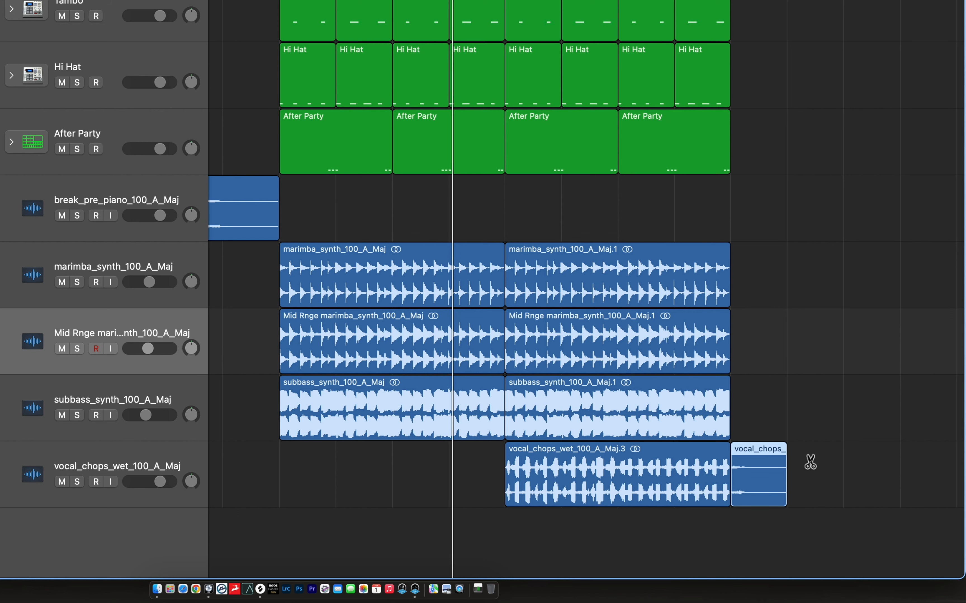
pyautogui.press('t')
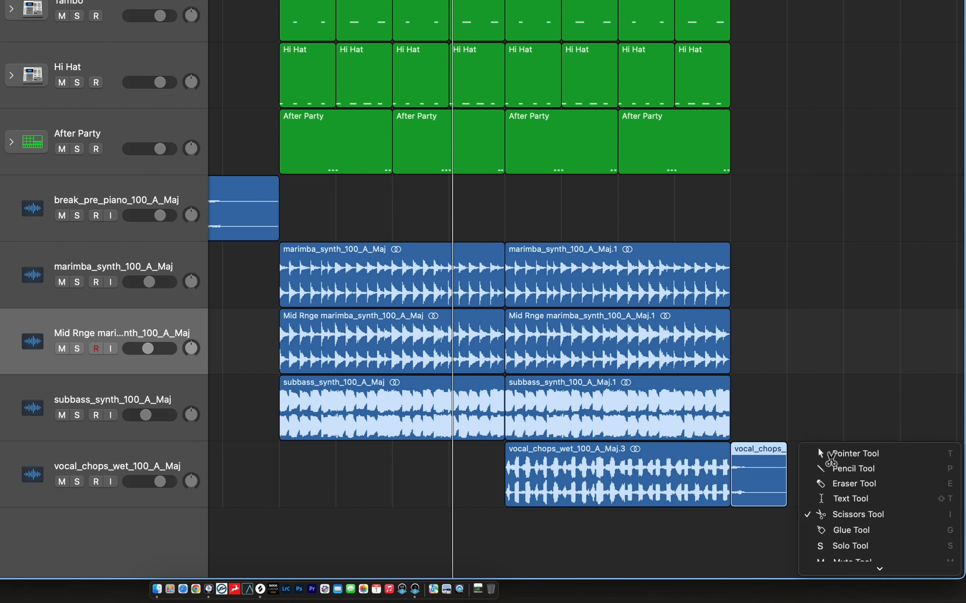
pyautogui.click(833, 455)
pyautogui.press('Delete')
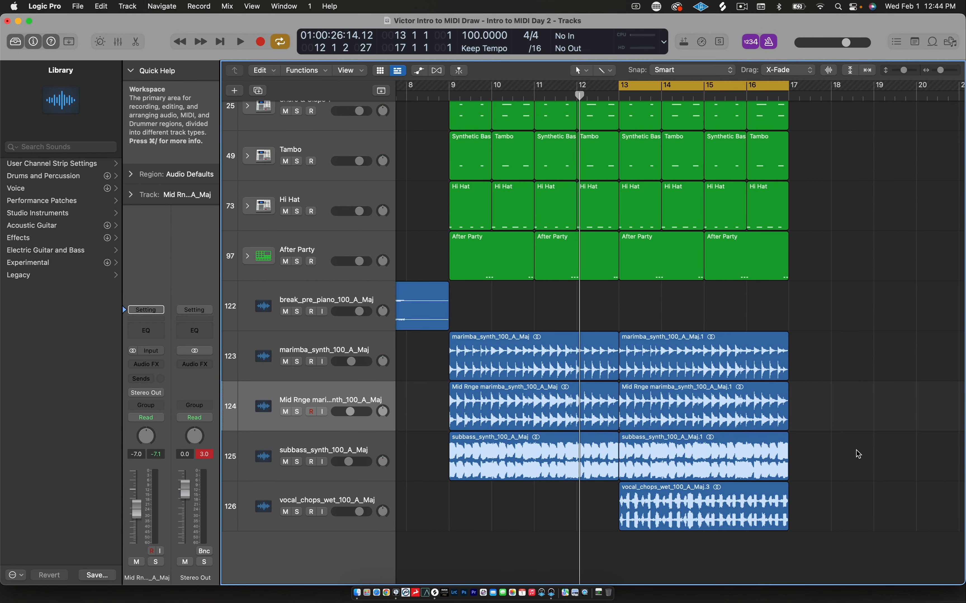
# Undo the tail deletion and the bar 17 split to restore the full vocal chops region
pyautogui.press('super+z')
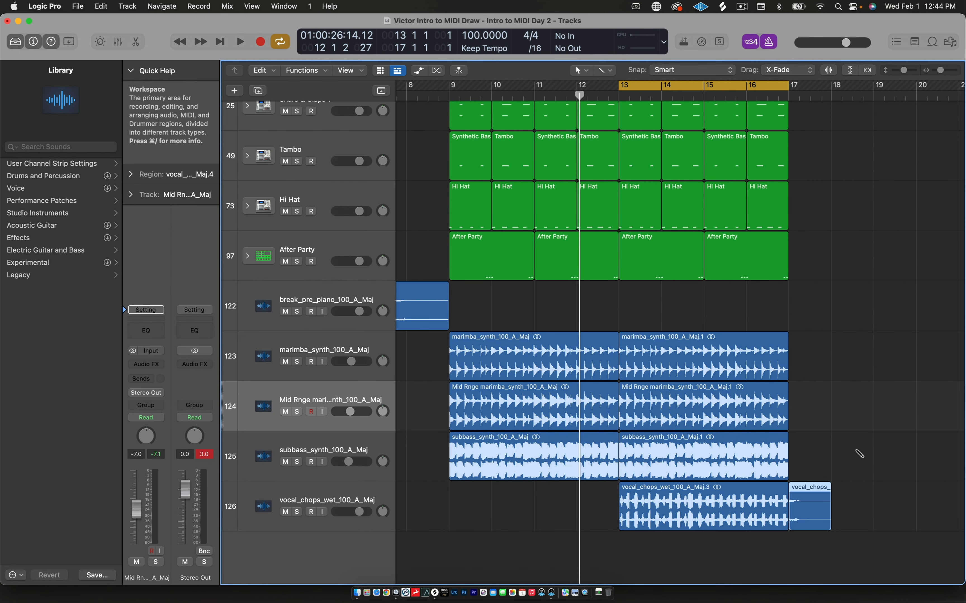
pyautogui.press('Delete')
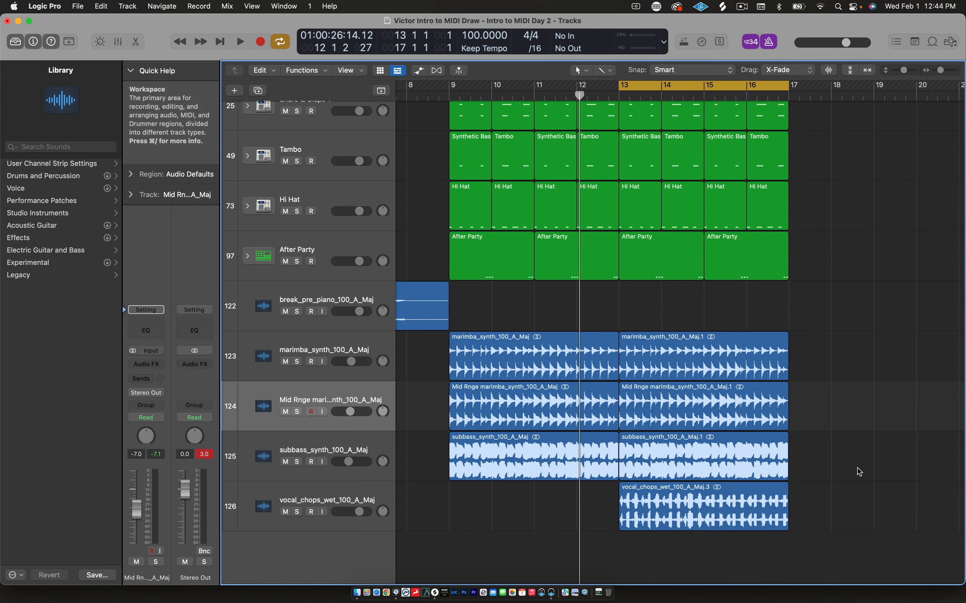
pyautogui.press('super+z')
pyautogui.press('super+z')
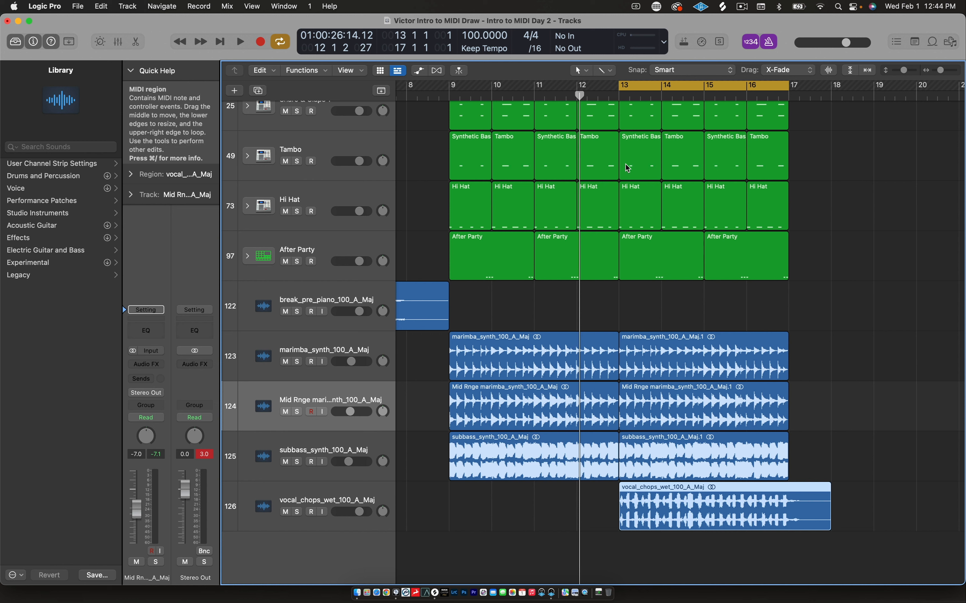
# Extend the cycle range back to bar 9 and play the arrangement to hear the vocal chops against the other tracks
pyautogui.moveTo(600, 89); pyautogui.dragTo(448, 110)
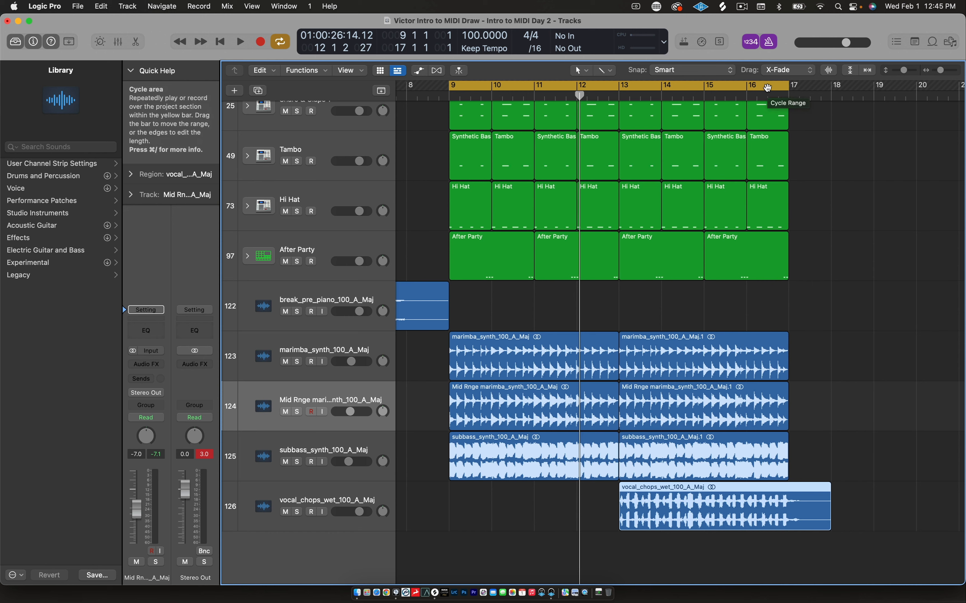
pyautogui.scroll(-1, 810, 258)
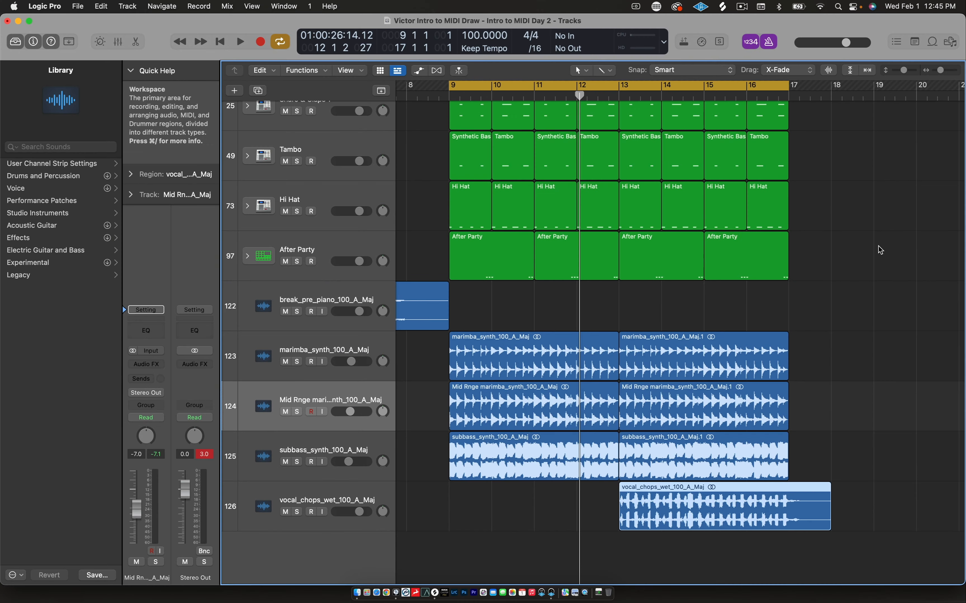
pyautogui.press('space')
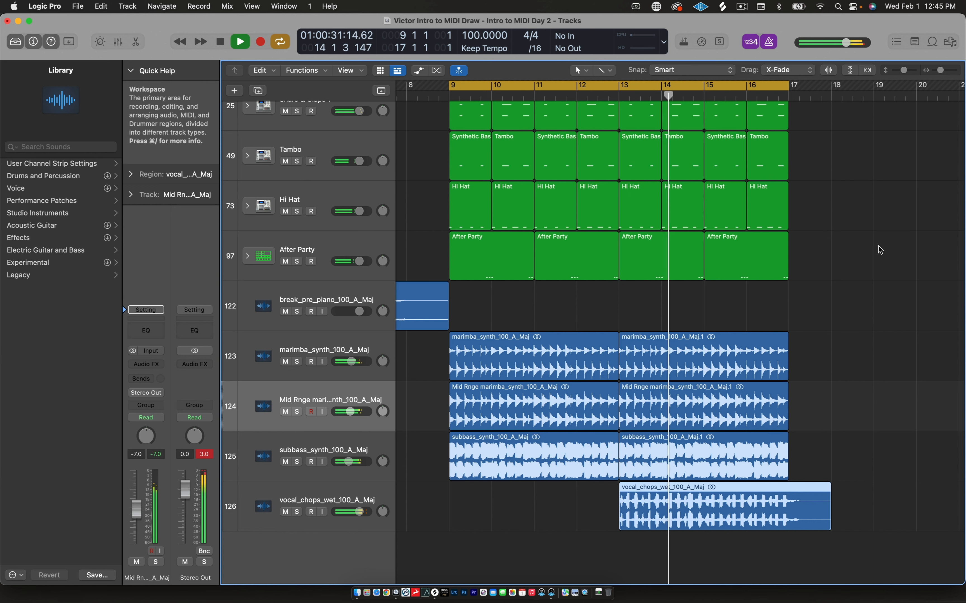
pyautogui.press('space')
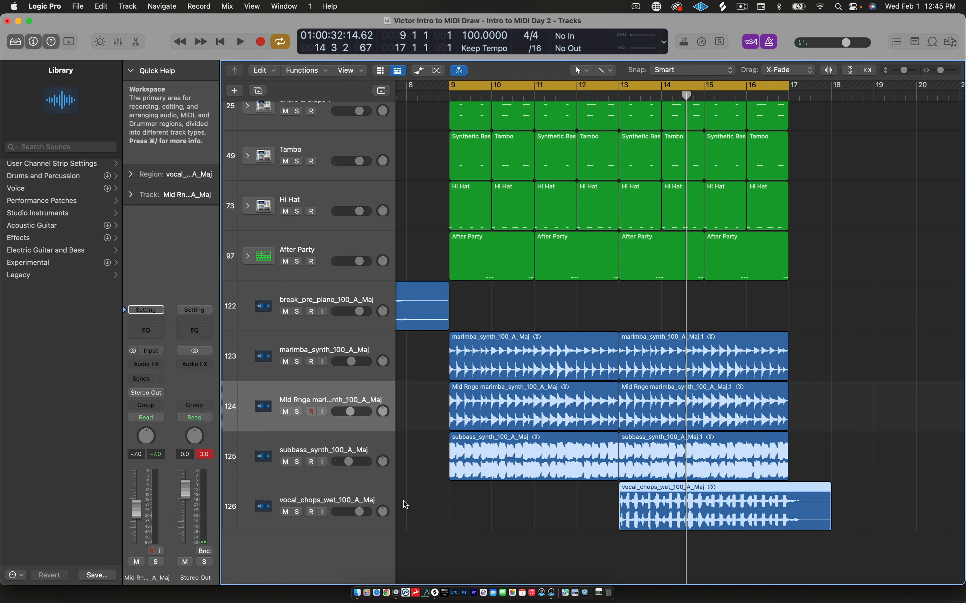
# Lower the vocal_chops_wet_100_A_Maj track's volume to -7.0 dB and pan it to +35
pyautogui.click(325, 500)
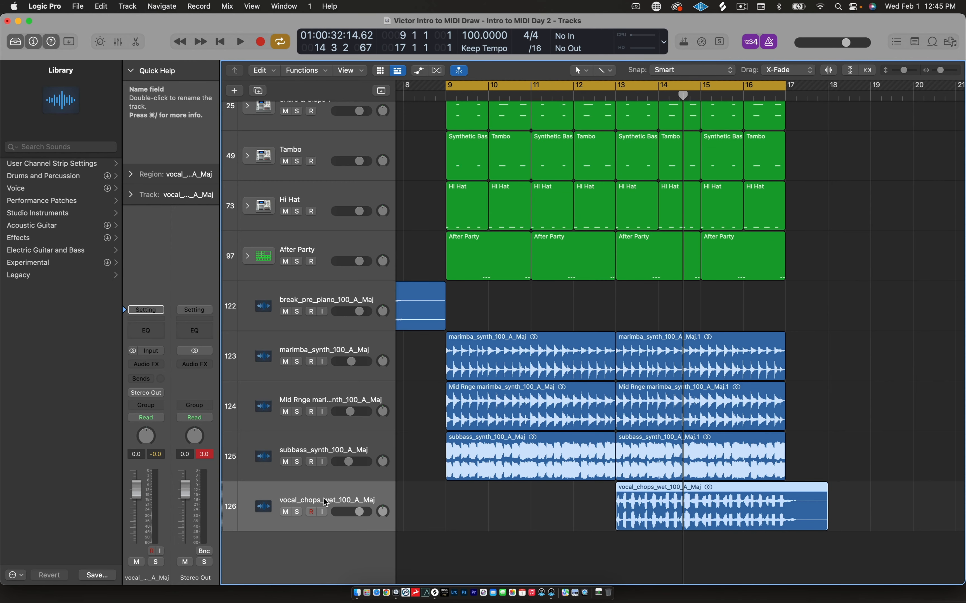
pyautogui.press('x')
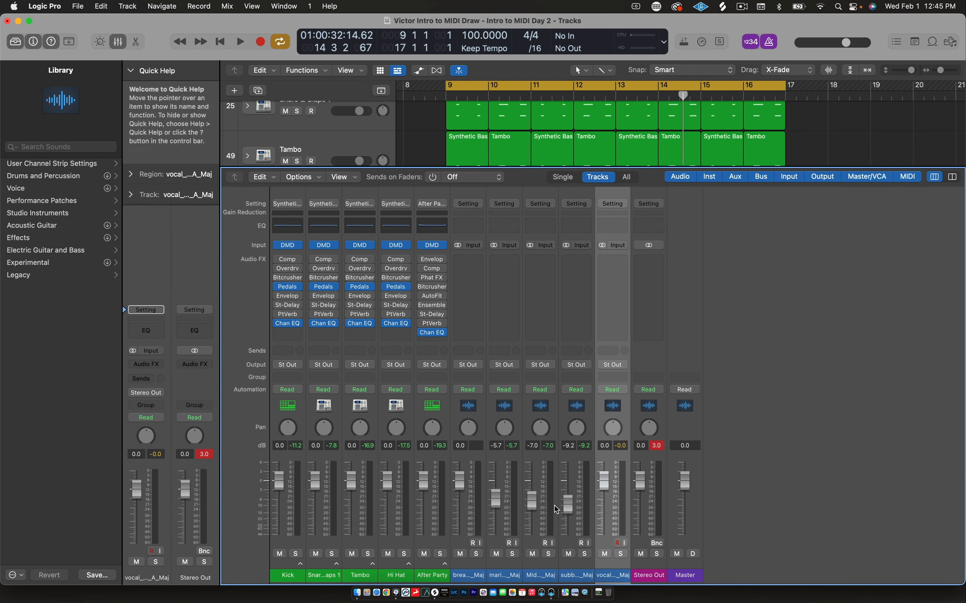
pyautogui.moveTo(604, 481); pyautogui.dragTo(604, 494)
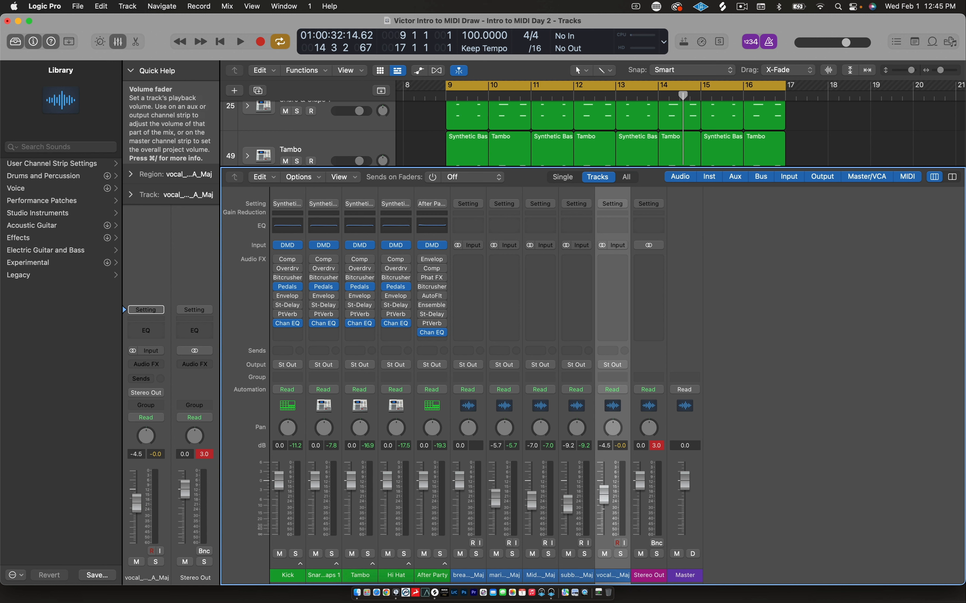
pyautogui.moveTo(603, 494); pyautogui.dragTo(604, 501)
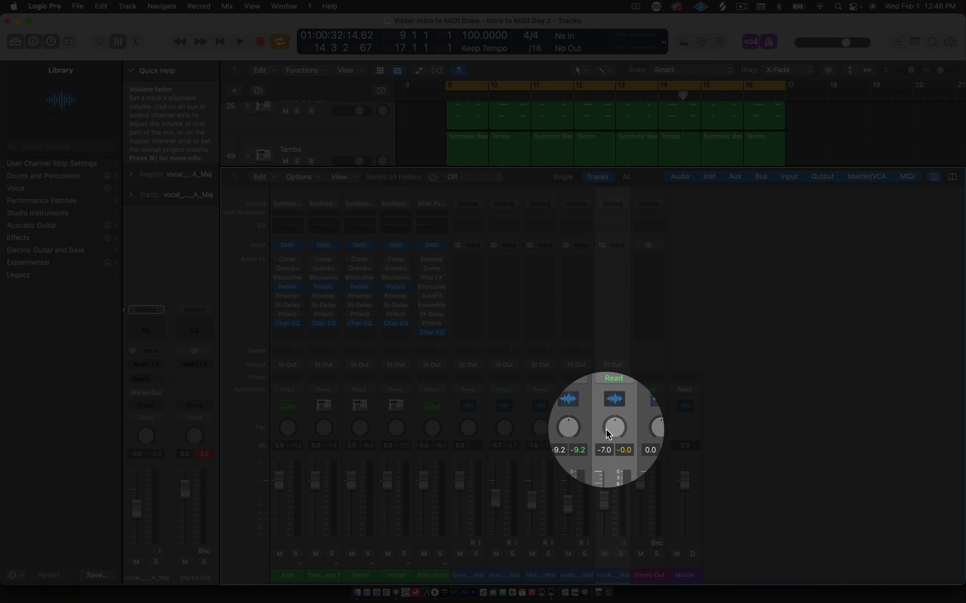
pyautogui.press('x')
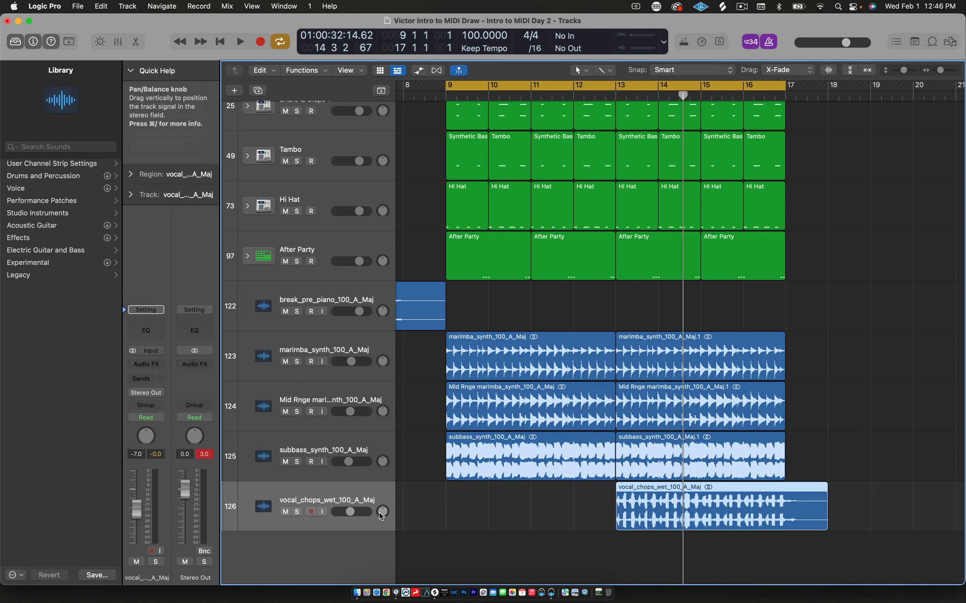
pyautogui.moveTo(383, 512); pyautogui.dragTo(383, 512)
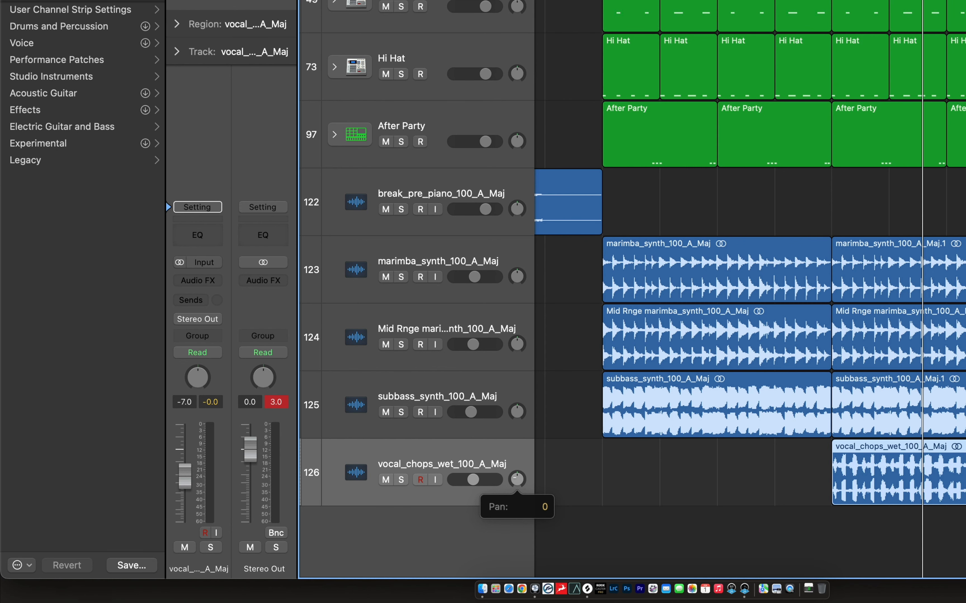
pyautogui.moveTo(517, 479); pyautogui.dragTo(517, 466)
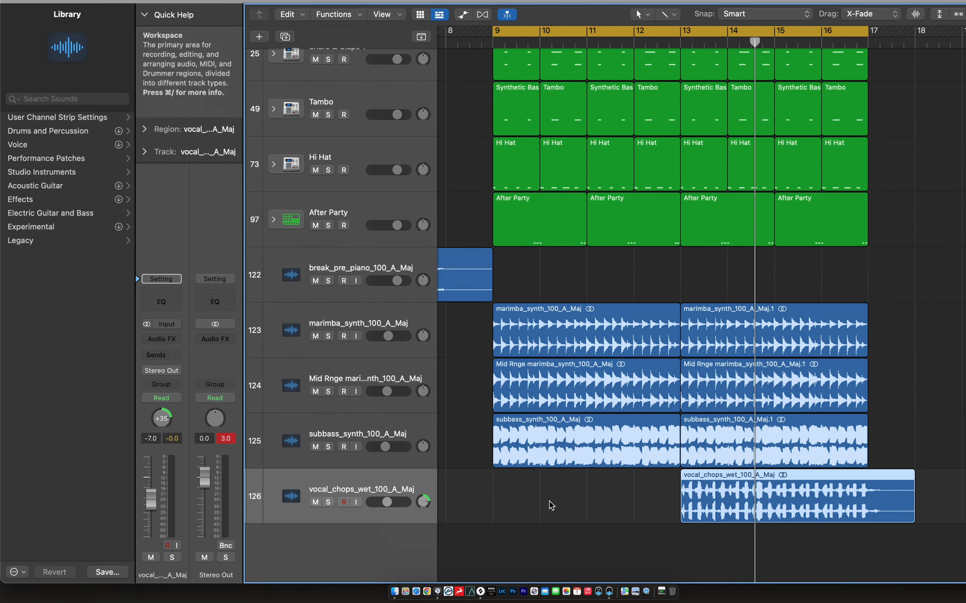
# Set the cycle range to bars 13 through 16, ending at bar 17
pyautogui.hscroll(6, 675, 484)
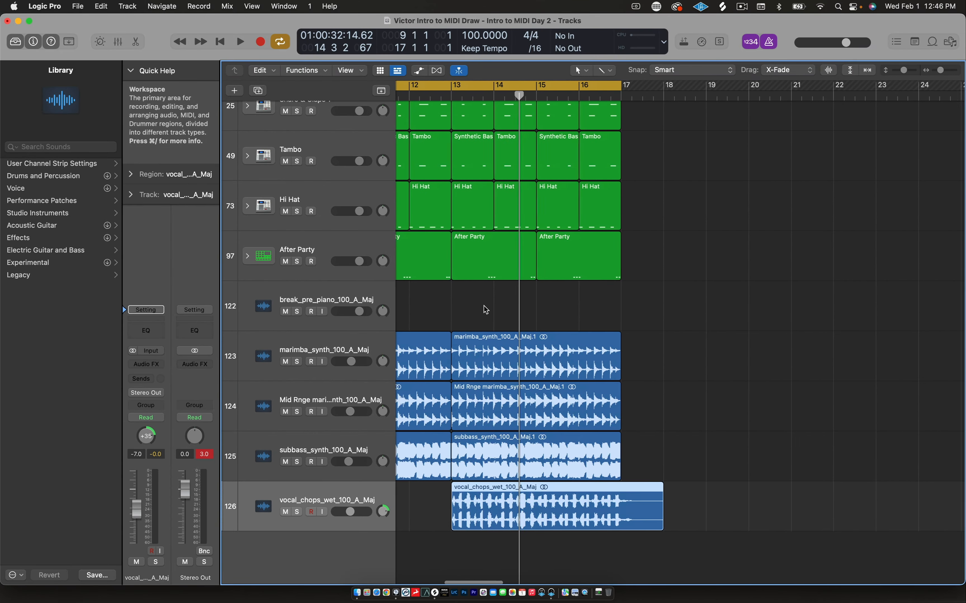
pyautogui.hscroll(-2, 650, 192)
pyautogui.hscroll(-1, 479, 292)
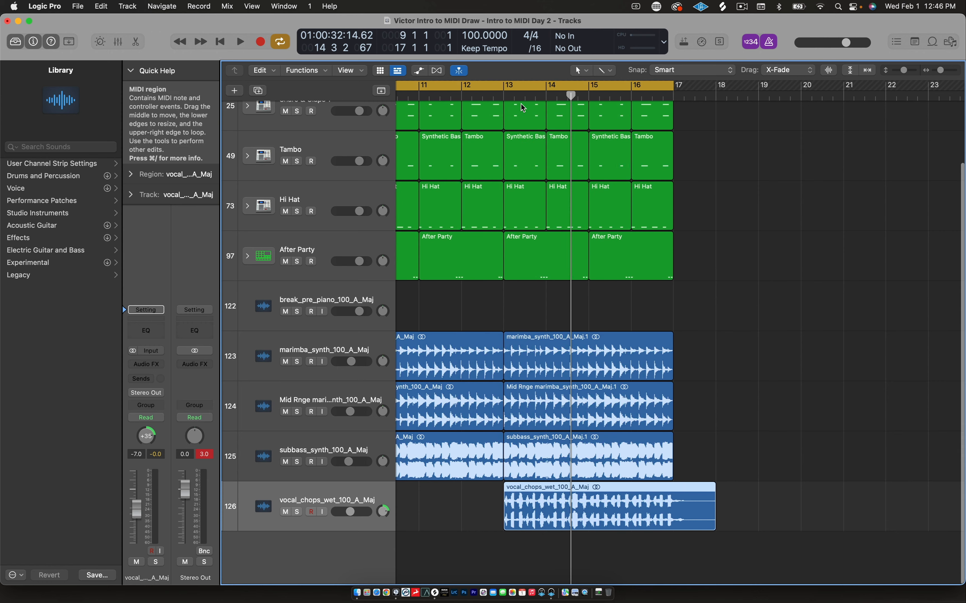
pyautogui.click(518, 88)
pyautogui.click(505, 85)
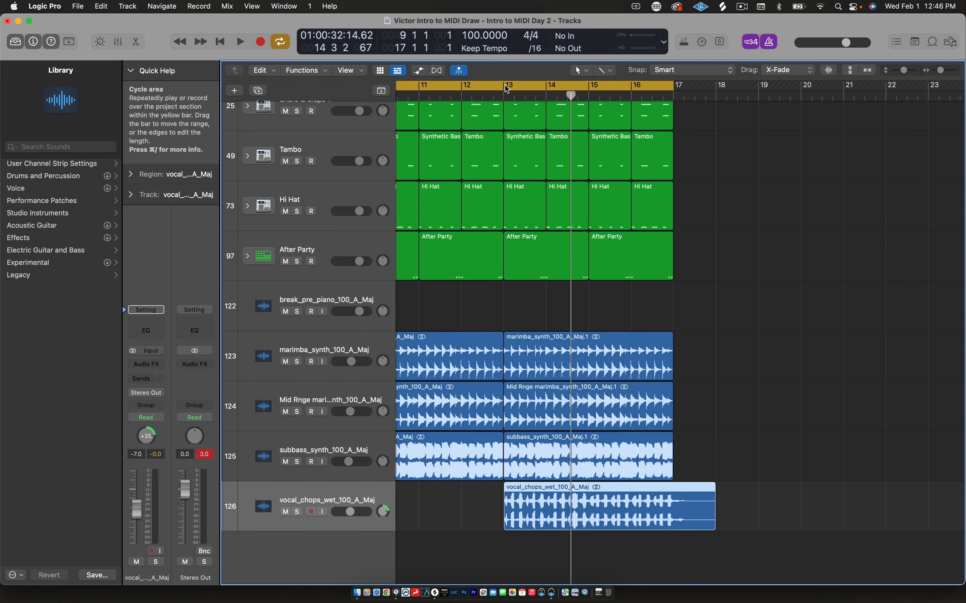
pyautogui.moveTo(505, 85); pyautogui.dragTo(676, 92)
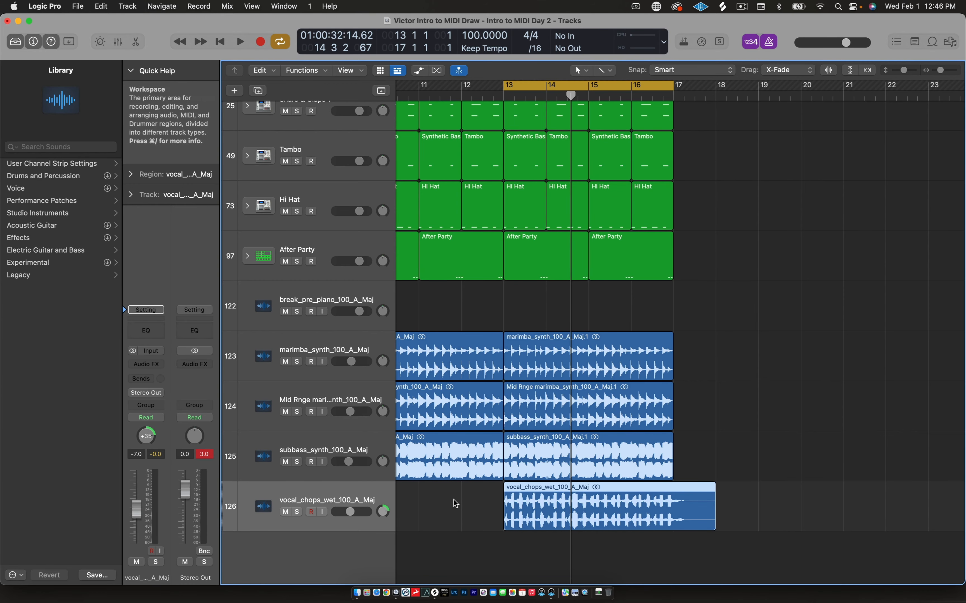
# Play the cycled section to hear the vocal chops' volume and panning in the mix
pyautogui.press('space')
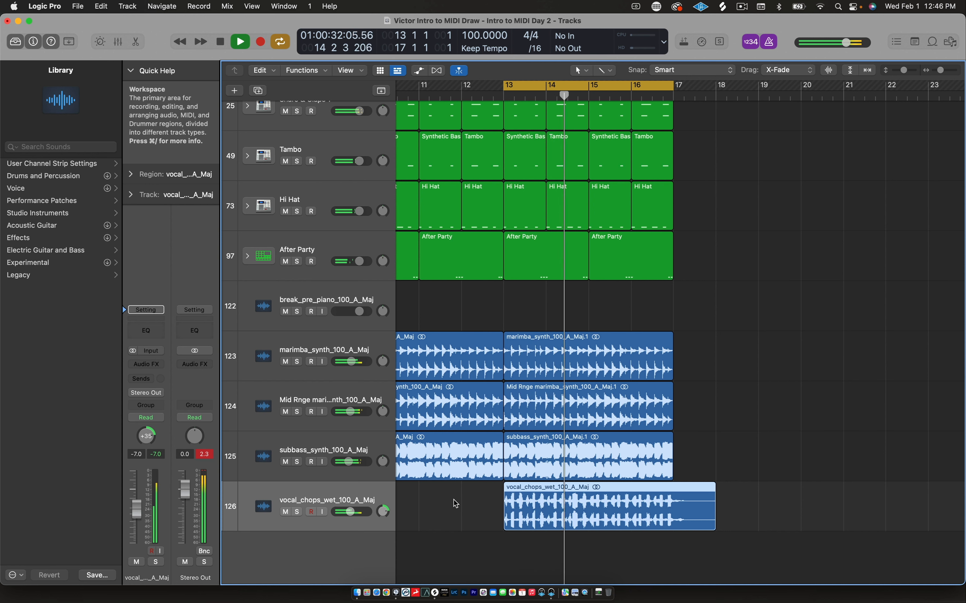
pyautogui.press('space')
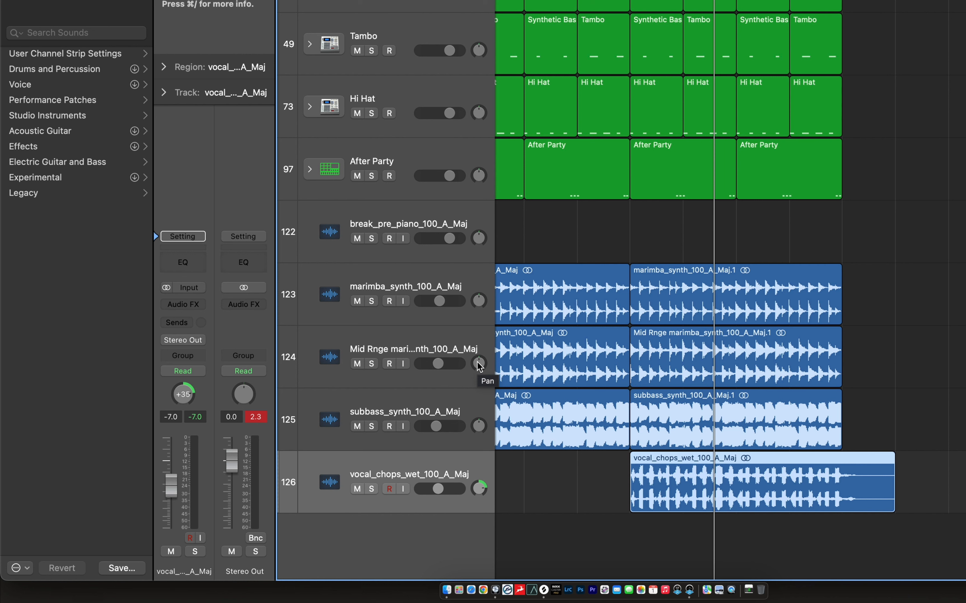
pyautogui.press('space')
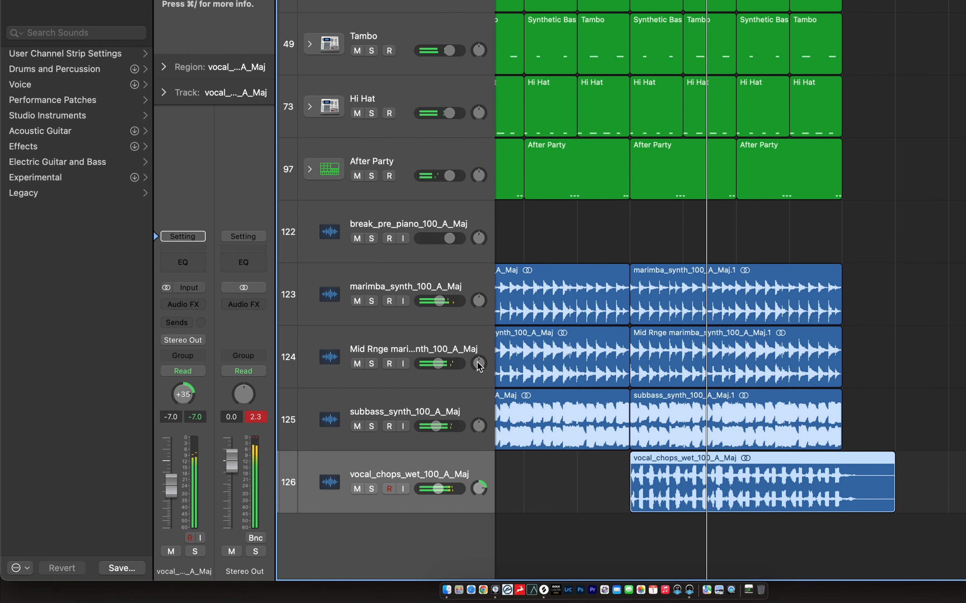
pyautogui.press('space')
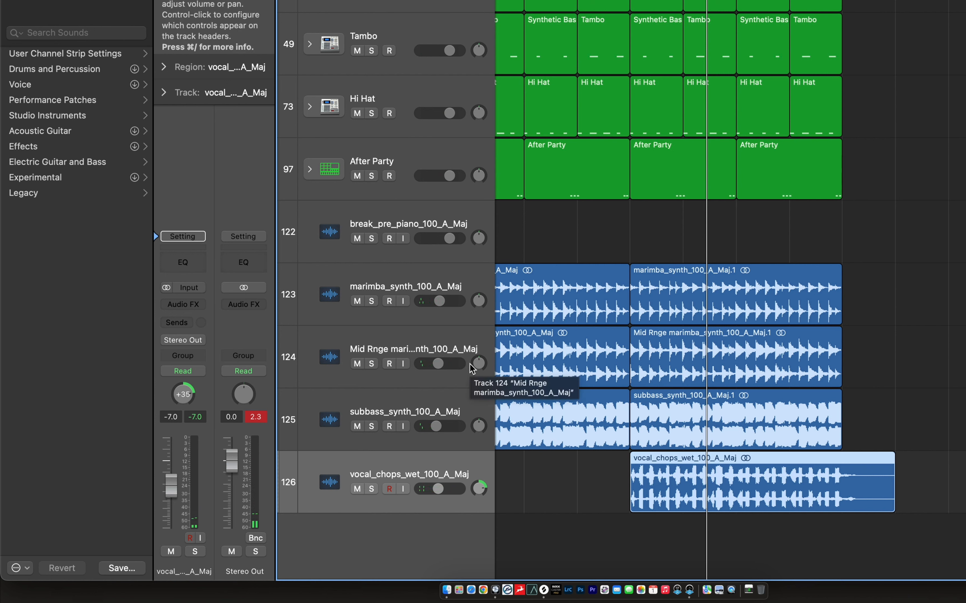
# Pan the Mid Rnge marimba track slightly right and the marimba_synth track to -20, and listen to the cycled section
pyautogui.moveTo(478, 363); pyautogui.dragTo(479, 361)
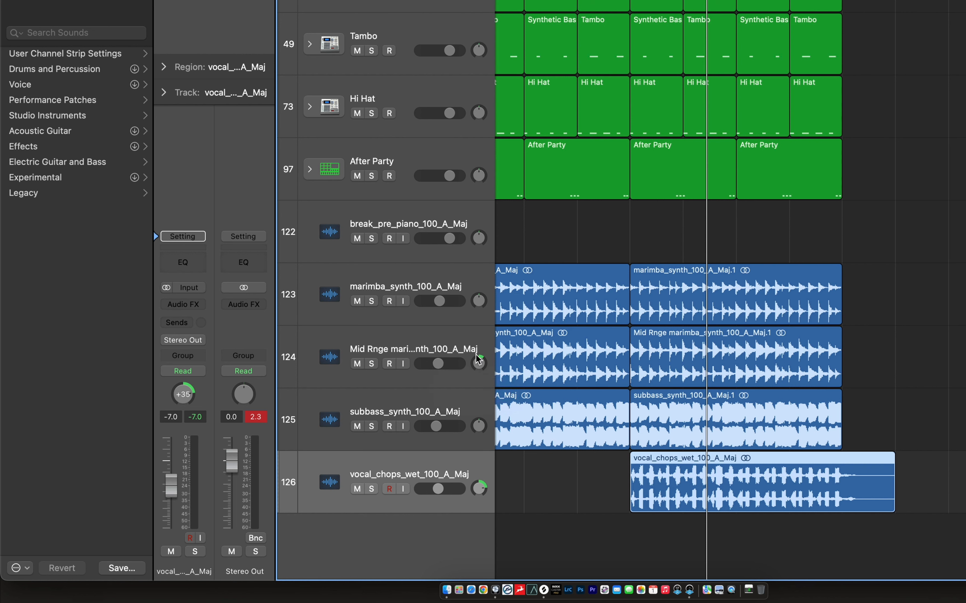
pyautogui.click(473, 301)
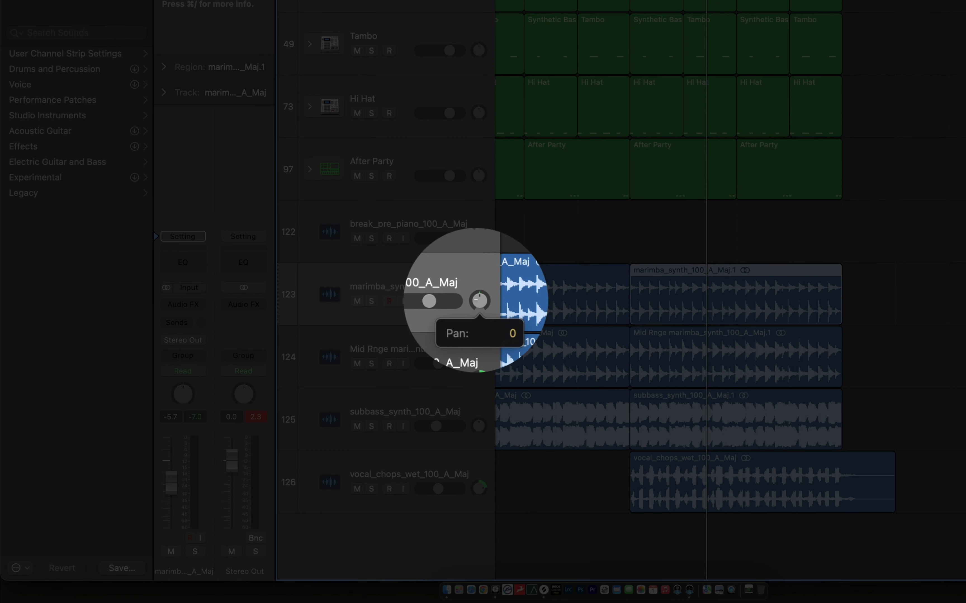
pyautogui.moveTo(479, 301); pyautogui.dragTo(479, 306)
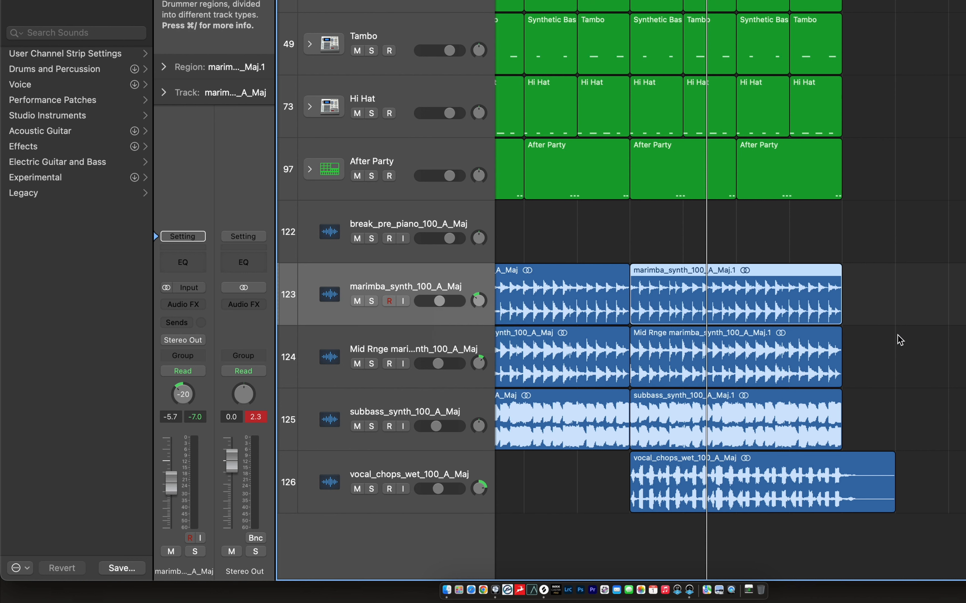
pyautogui.click(923, 303)
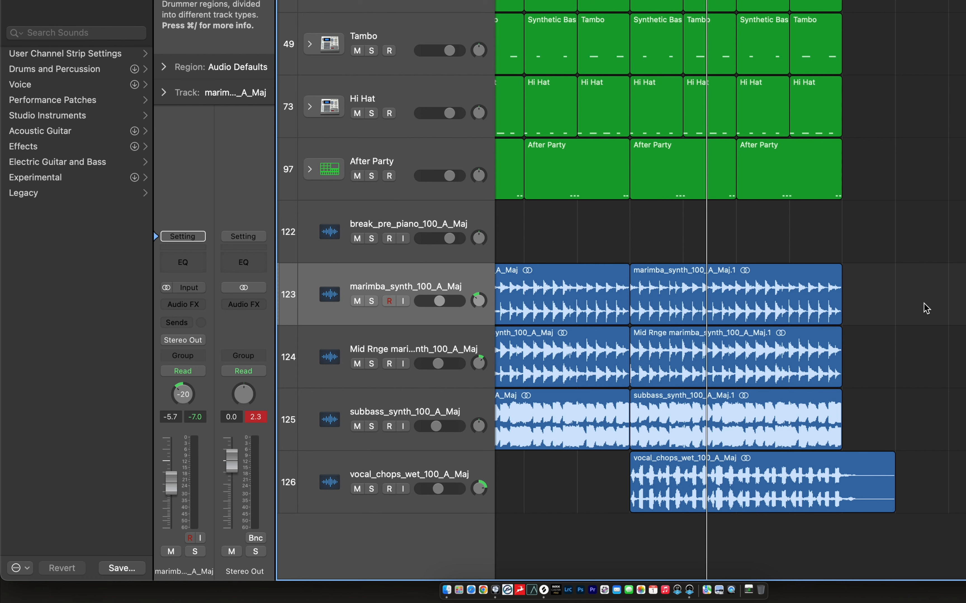
pyautogui.press('space')
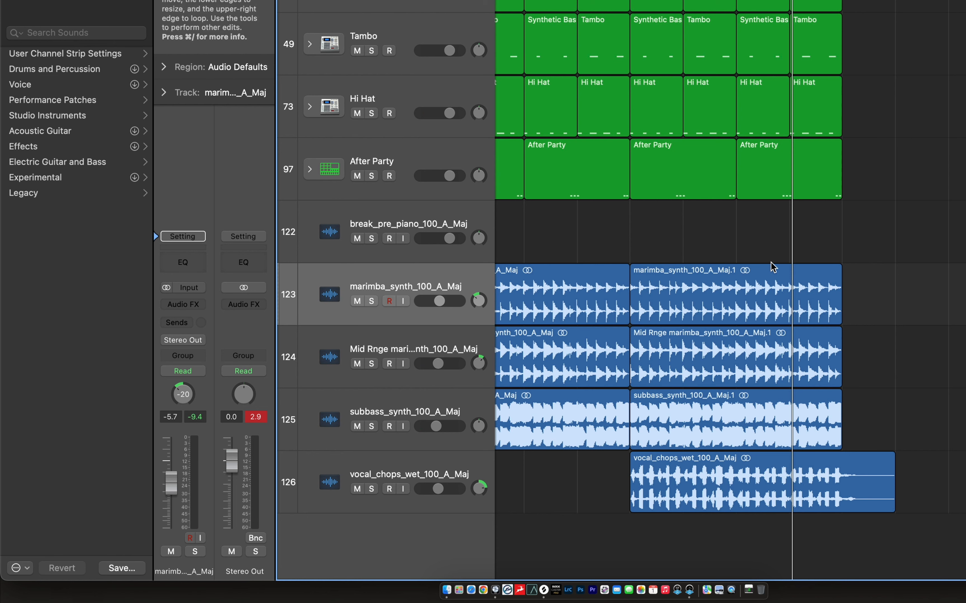
pyautogui.hscroll(-3, 753, 242)
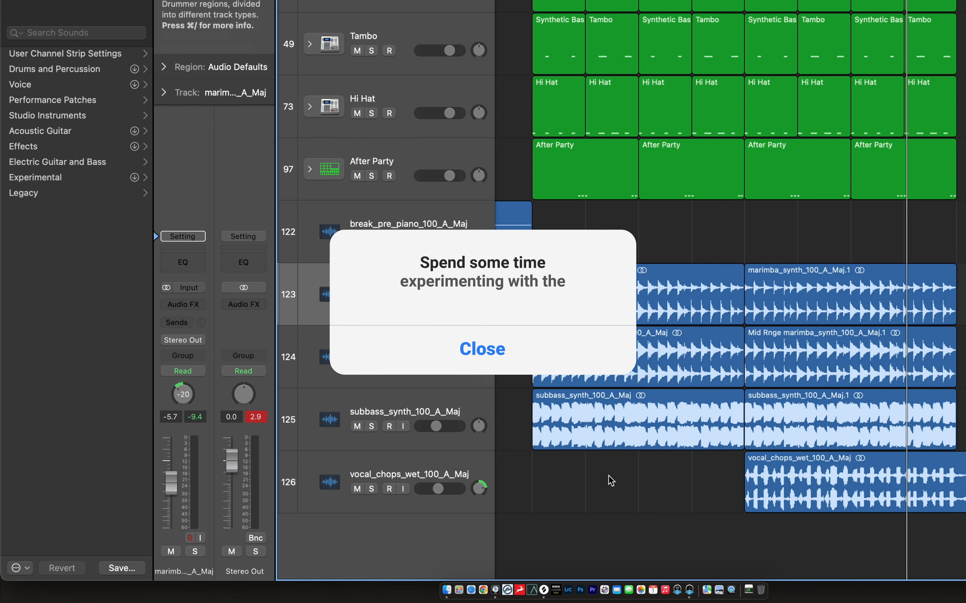
pyautogui.click(452, 408)
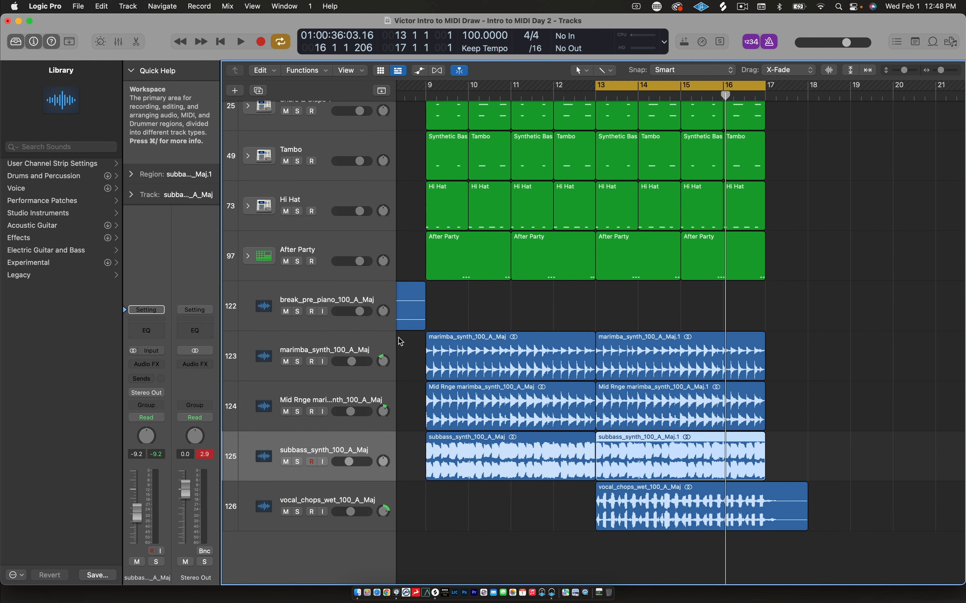
pyautogui.hscroll(-10, 400, 342)
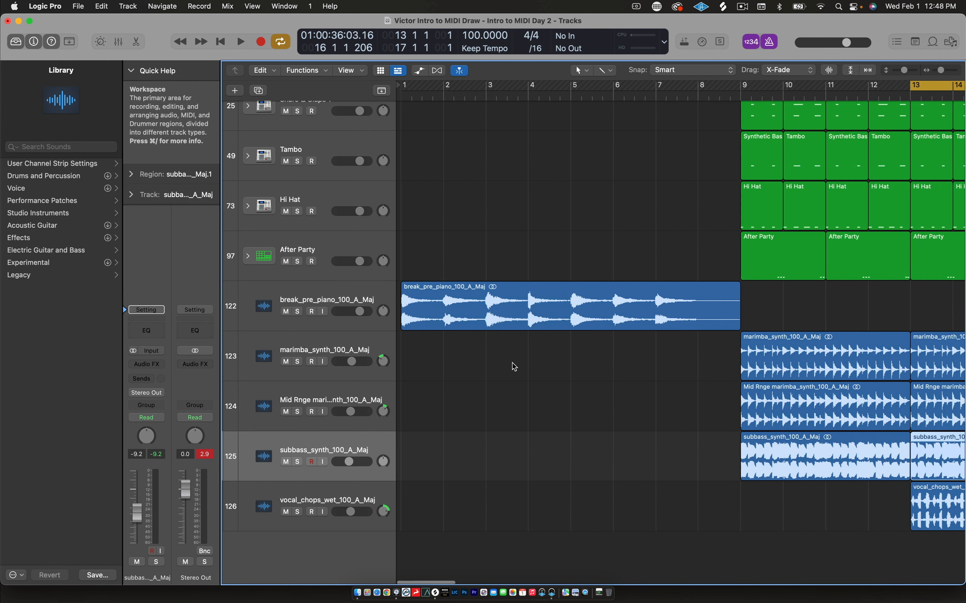
pyautogui.hscroll(10, 511, 366)
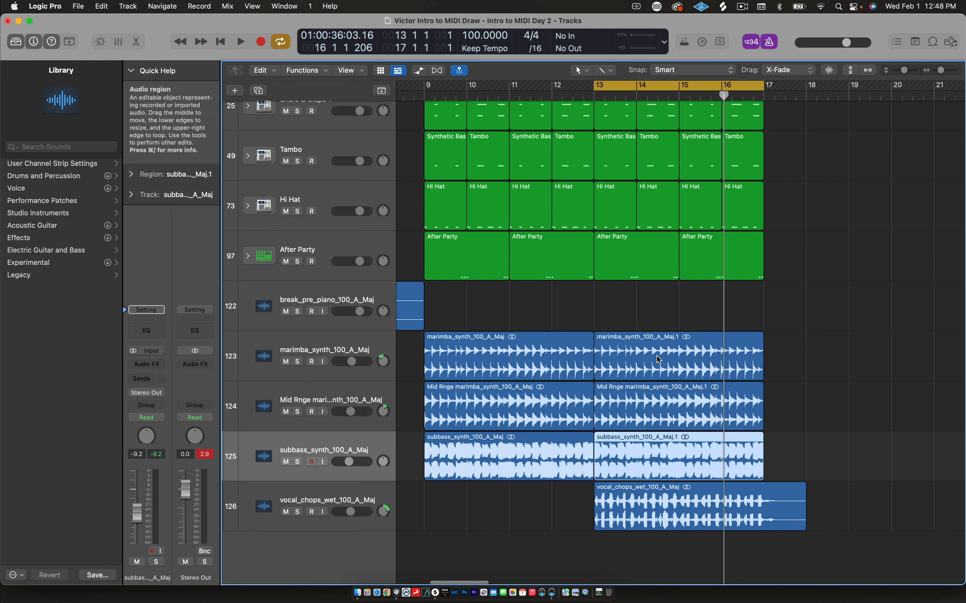
pyautogui.hscroll(-3, 713, 383)
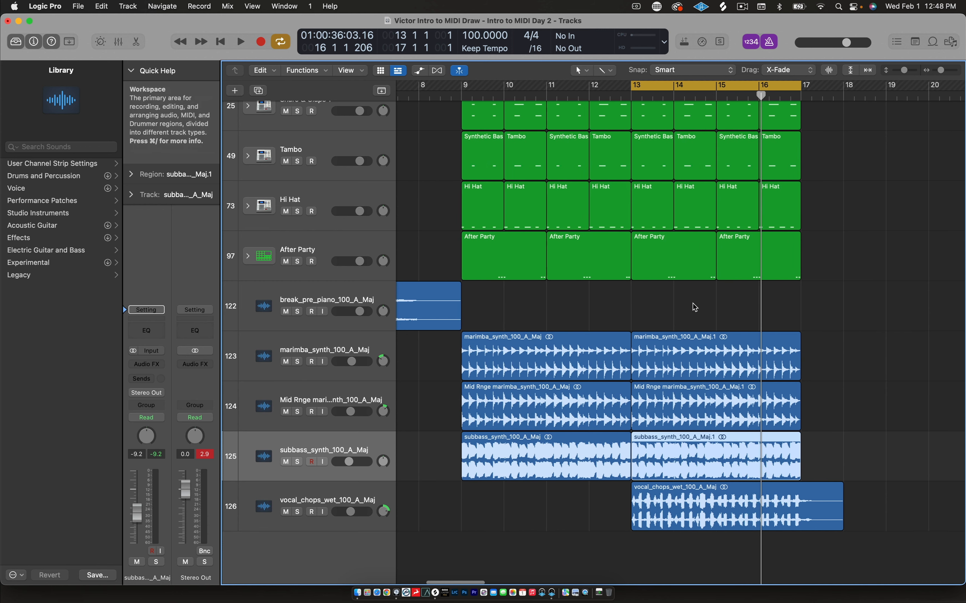